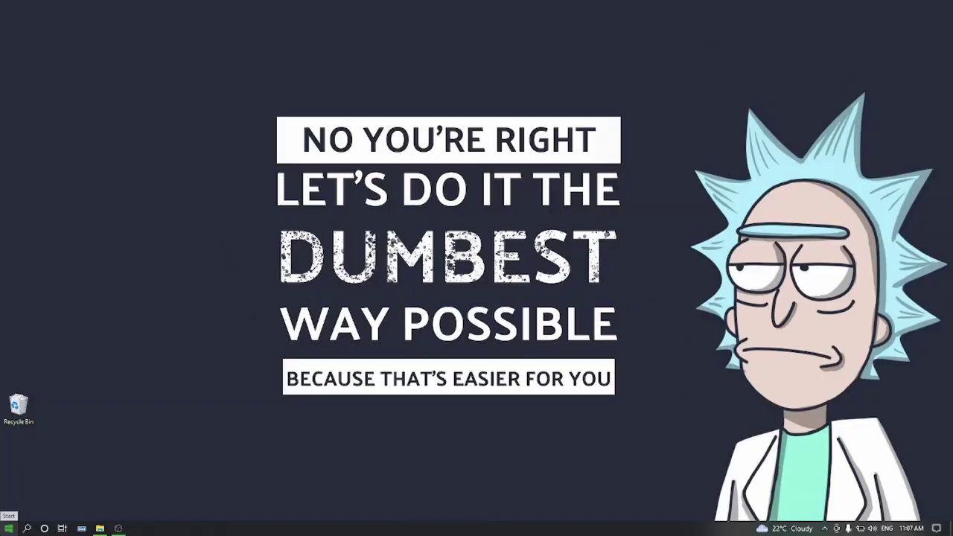
Launch CorelDRAW 2021 from the Start menu and dismiss the startup warning.
{"action": "left_click", "coordinate": [9, 528]}
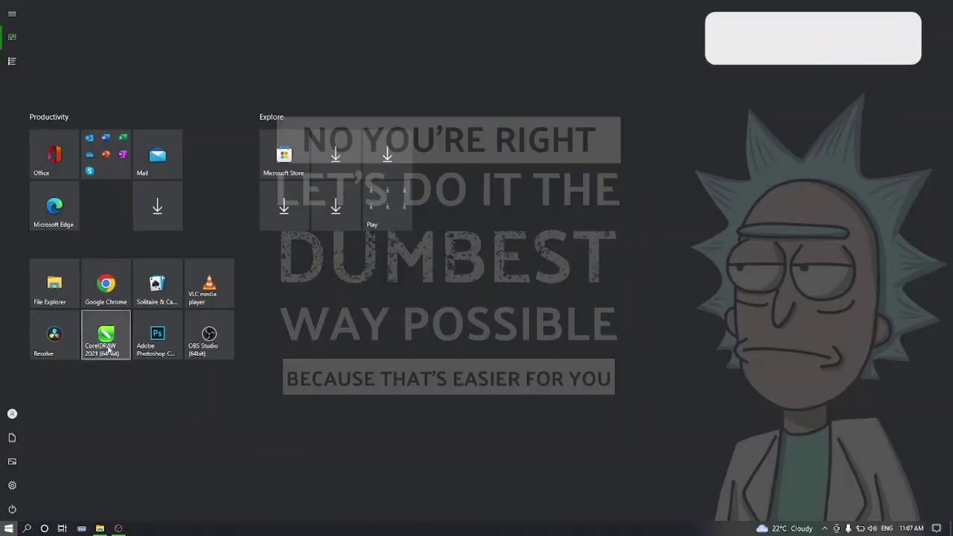
{"action": "left_click", "coordinate": [102, 344]}
{"action": "left_click", "coordinate": [571, 245]}
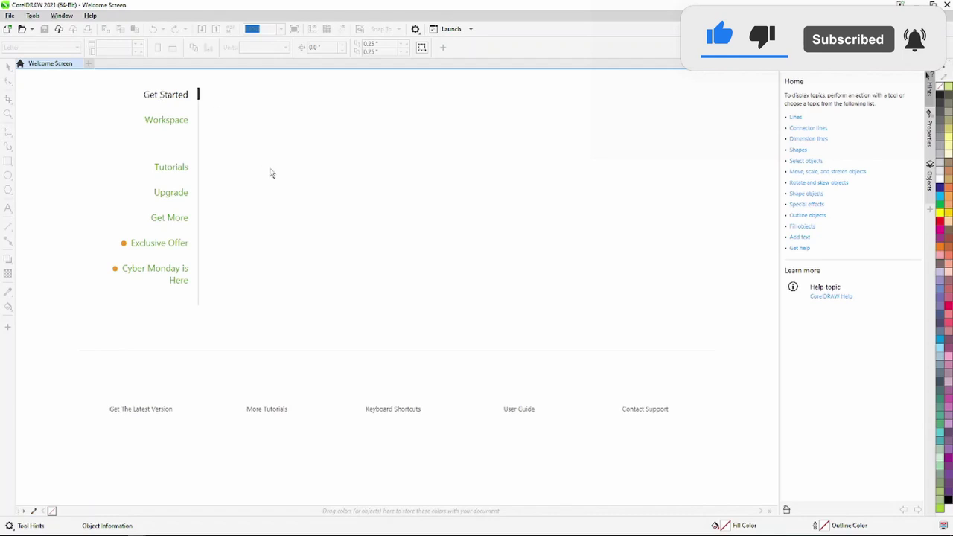
Create a new document named naruto with a 297 × 210 mm landscape page.
{"action": "left_click", "coordinate": [266, 123]}
{"action": "type", "text": "naruto"}
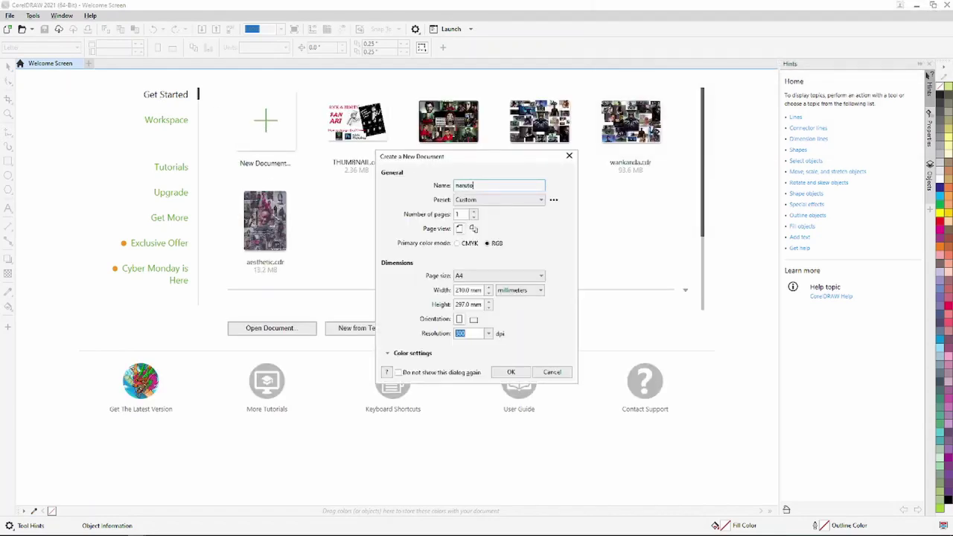
{"action": "left_click", "coordinate": [523, 373]}
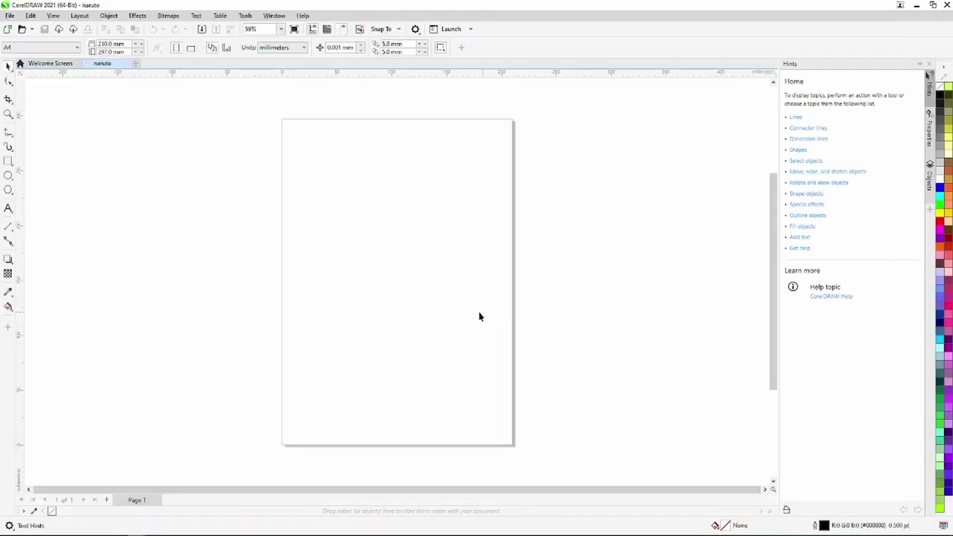
{"action": "left_click", "coordinate": [195, 50]}
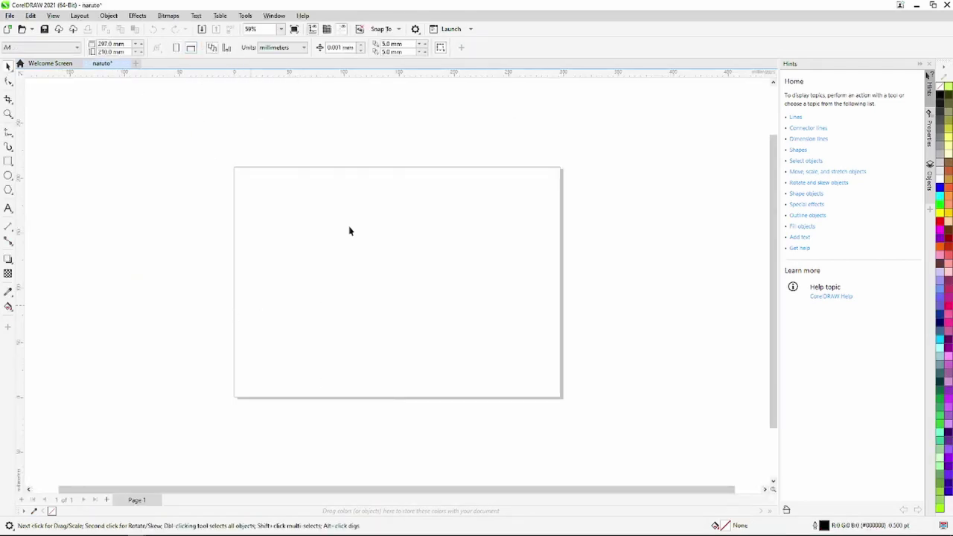
{"action": "right_click", "coordinate": [371, 185]}
Import every image in the naruto folder inside Z FILES.
{"action": "left_click", "coordinate": [402, 238]}
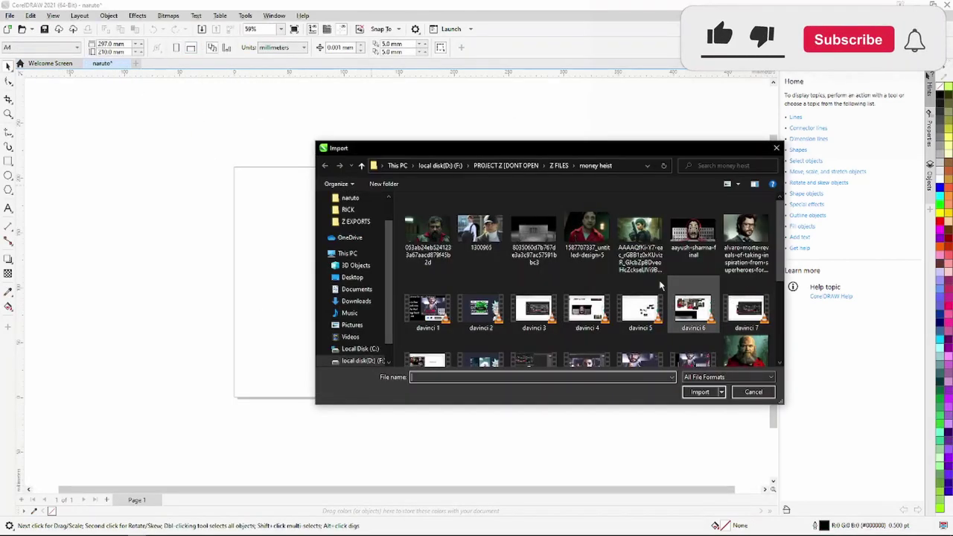
{"action": "left_click", "coordinate": [558, 165]}
{"action": "double_click", "coordinate": [439, 241]}
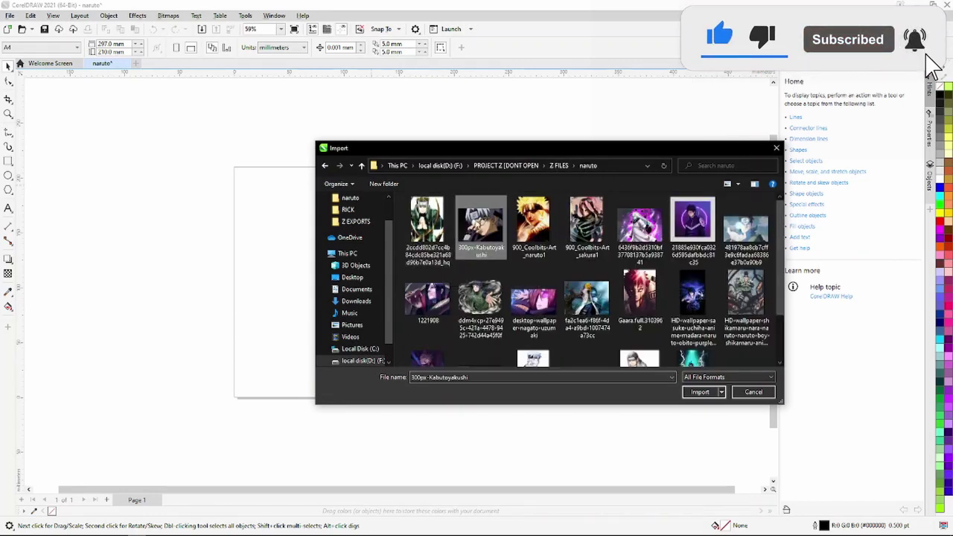
{"action": "key", "text": "ctrl+a"}
{"action": "left_click", "coordinate": [699, 392]}
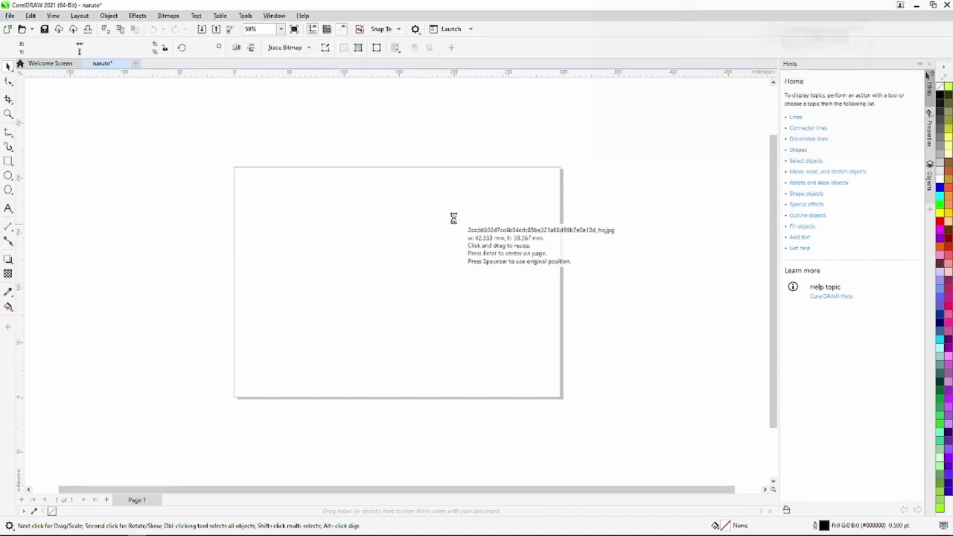
Place all the imported character images around and over the landscape page.
{"action": "left_click", "coordinate": [335, 212]}
{"action": "scroll", "coordinate": [335, 213], "scroll_direction": "down", "scroll_amount": 2}
{"action": "left_click", "coordinate": [261, 168]}
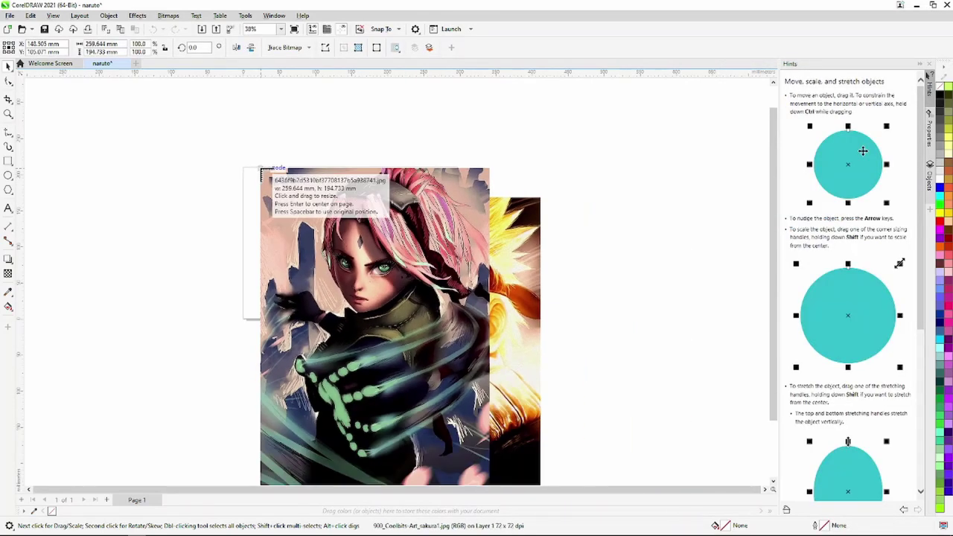
{"action": "scroll", "coordinate": [261, 168], "scroll_direction": "down", "scroll_amount": 2}
{"action": "left_click", "coordinate": [410, 138]}
{"action": "left_click", "coordinate": [461, 160]}
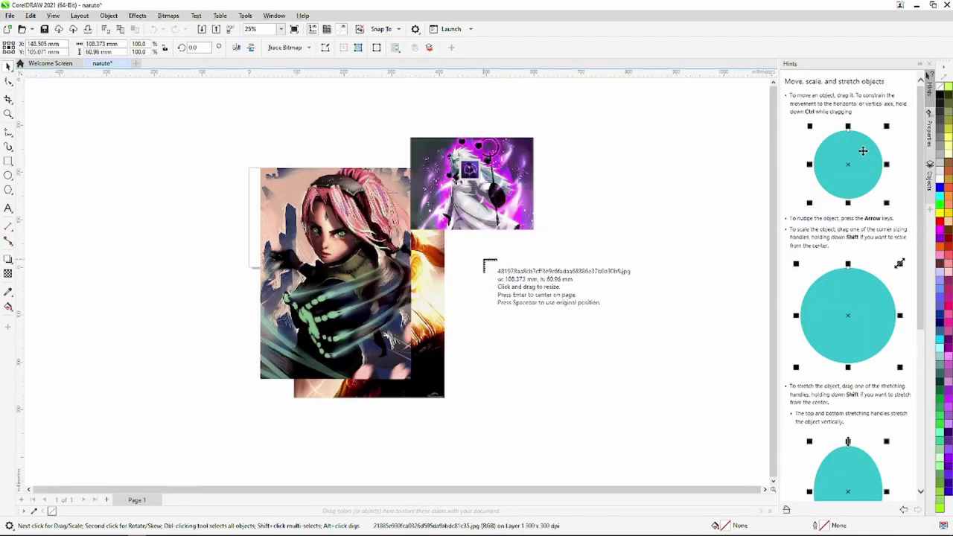
{"action": "left_click", "coordinate": [470, 307]}
{"action": "left_click", "coordinate": [165, 335]}
{"action": "left_click", "coordinate": [165, 279]}
{"action": "left_click", "coordinate": [171, 209]}
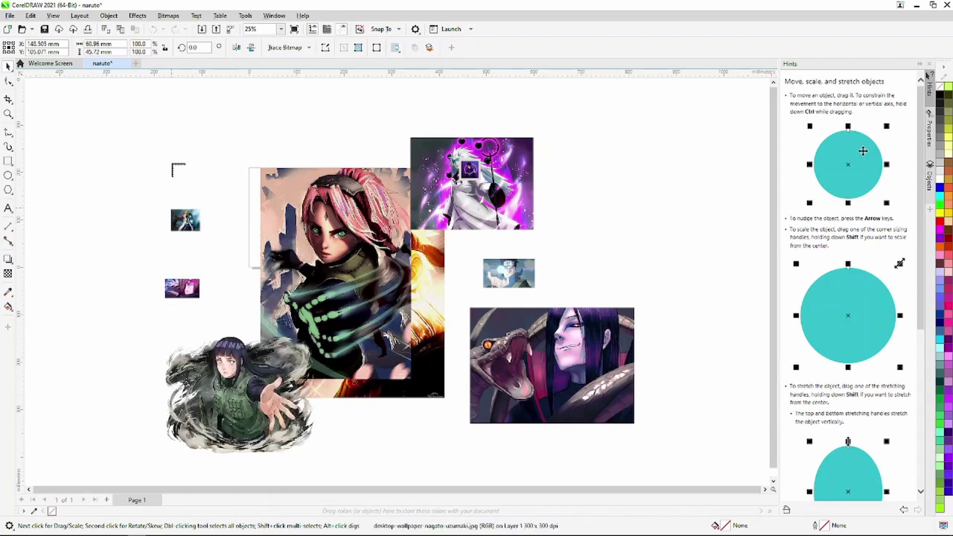
{"action": "left_click", "coordinate": [171, 157]}
{"action": "left_click", "coordinate": [203, 117]}
{"action": "left_click", "coordinate": [250, 108]}
{"action": "left_click", "coordinate": [322, 101]}
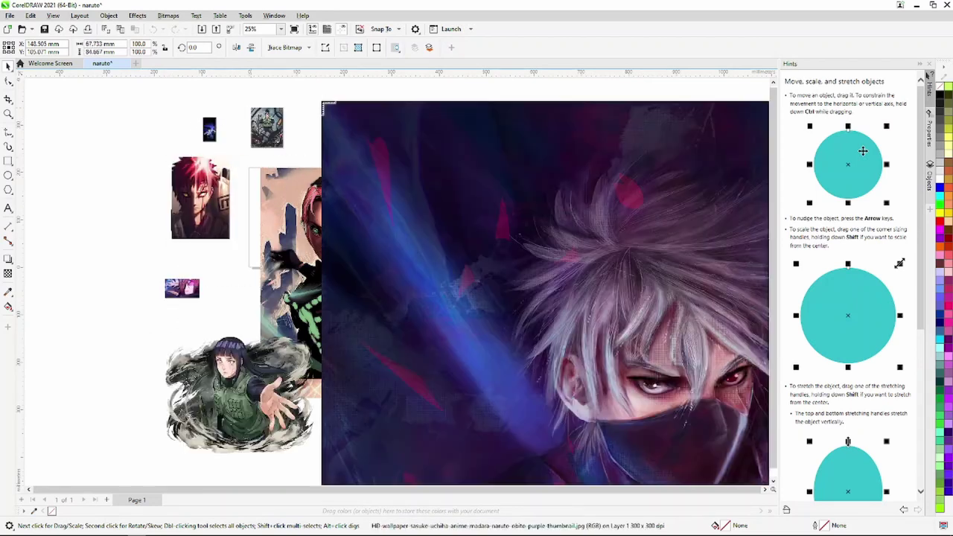
{"action": "left_click", "coordinate": [462, 134]}
{"action": "scroll", "coordinate": [462, 134], "scroll_direction": "down", "scroll_amount": 5}
{"action": "left_click", "coordinate": [398, 216]}
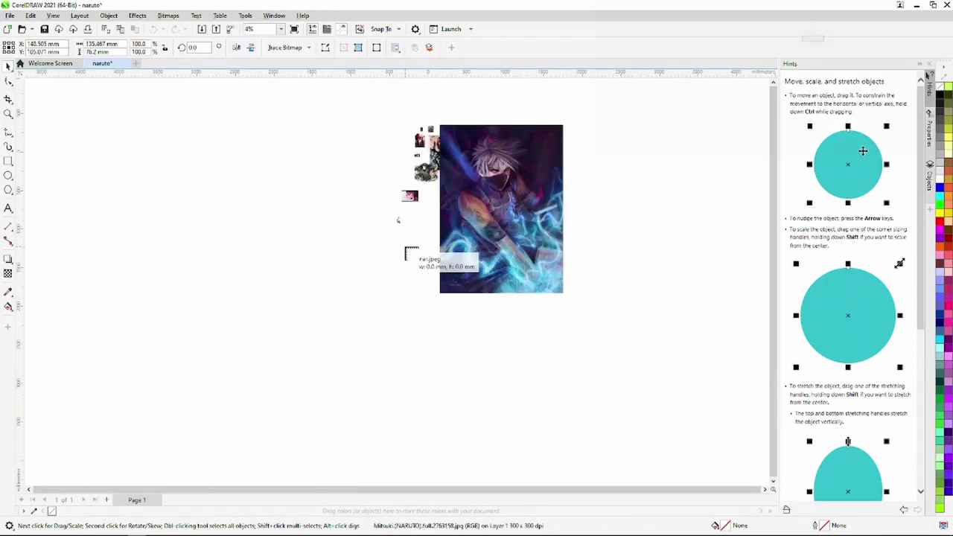
{"action": "left_click", "coordinate": [405, 249]}
{"action": "left_click", "coordinate": [388, 169]}
{"action": "left_click", "coordinate": [385, 138]}
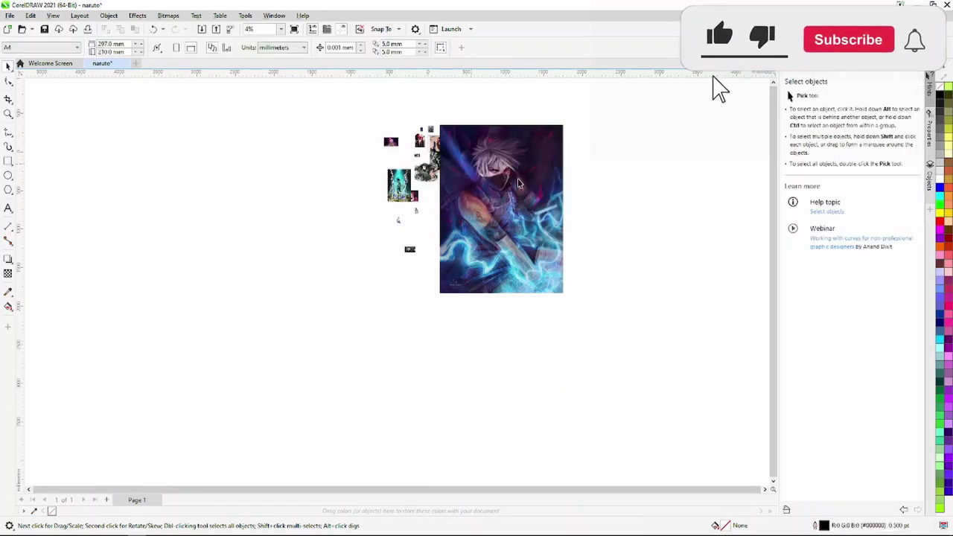
Shrink the Kakashi image and move it off to the right of the page.
{"action": "scroll", "coordinate": [519, 183], "scroll_direction": "up", "scroll_amount": 2}
{"action": "left_click", "coordinate": [565, 349]}
{"action": "left_click_drag", "start_coordinate": [588, 388], "coordinate": [450, 188]}
{"action": "scroll", "coordinate": [403, 291], "scroll_direction": "down", "scroll_amount": 1}
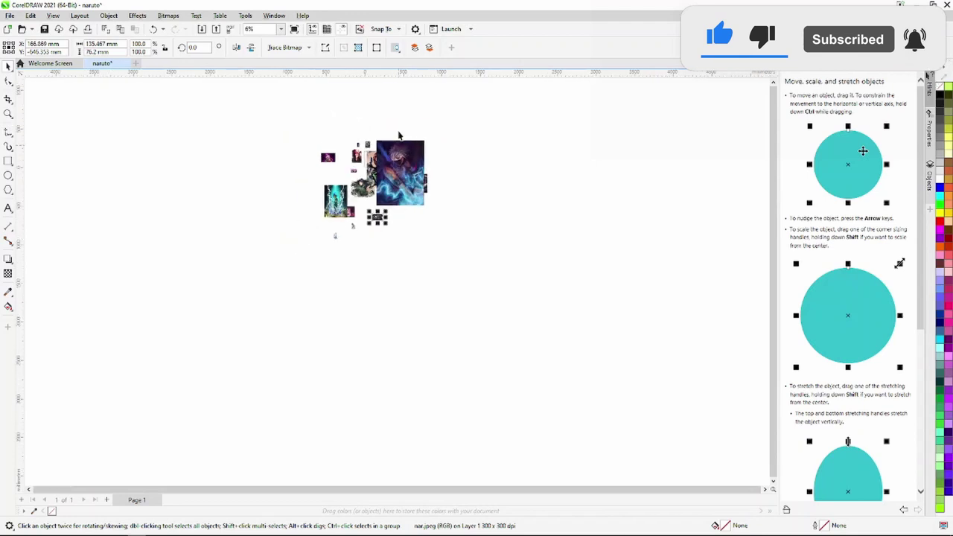
{"action": "scroll", "coordinate": [387, 179], "scroll_direction": "up", "scroll_amount": 3}
{"action": "left_click", "coordinate": [514, 406]}
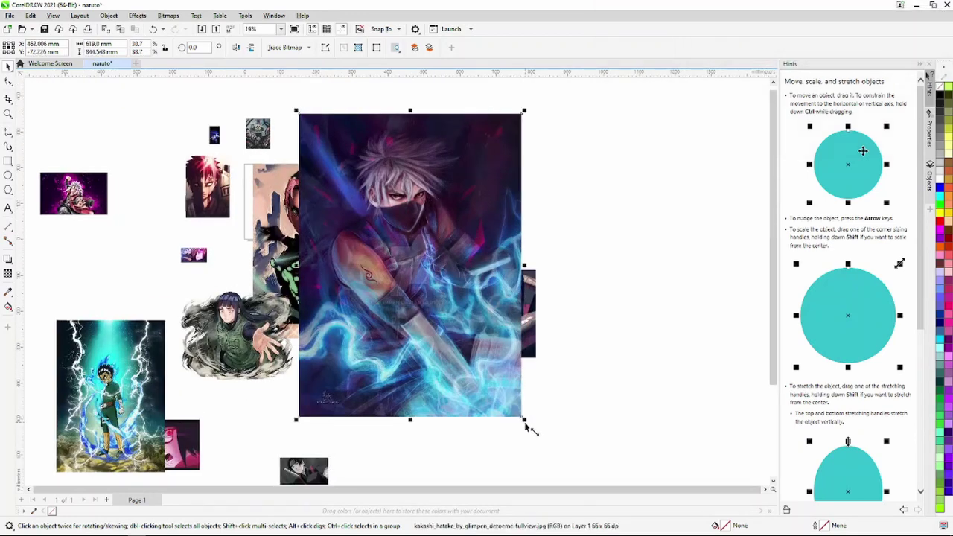
{"action": "left_click_drag", "start_coordinate": [525, 425], "coordinate": [404, 256]}
{"action": "left_click_drag", "start_coordinate": [398, 185], "coordinate": [611, 177]}
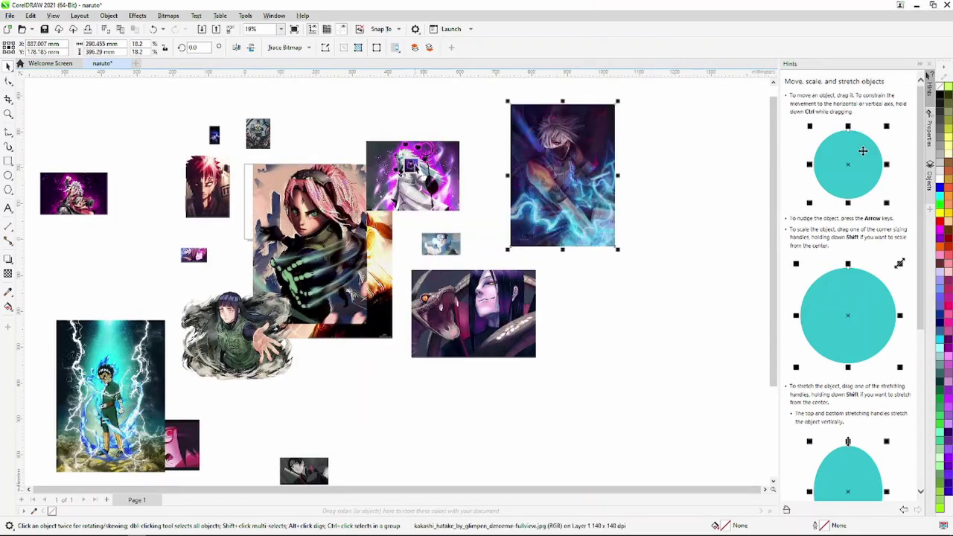
Move Madara up-right, shrink Orochimaru, and reduce Sakura to a small thumbnail.
{"action": "left_click_drag", "start_coordinate": [424, 186], "coordinate": [463, 172]}
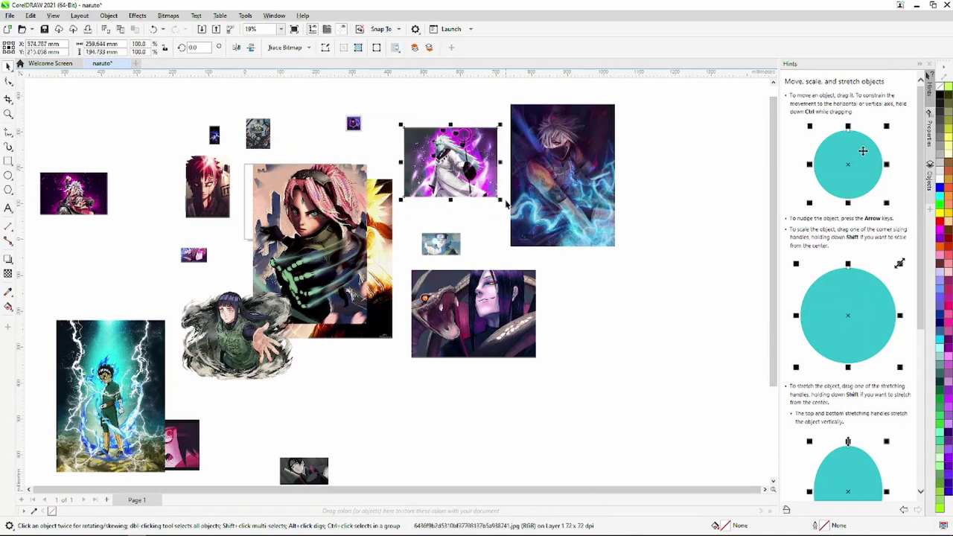
{"action": "left_click", "coordinate": [484, 320]}
{"action": "left_click_drag", "start_coordinate": [535, 356], "coordinate": [493, 327]}
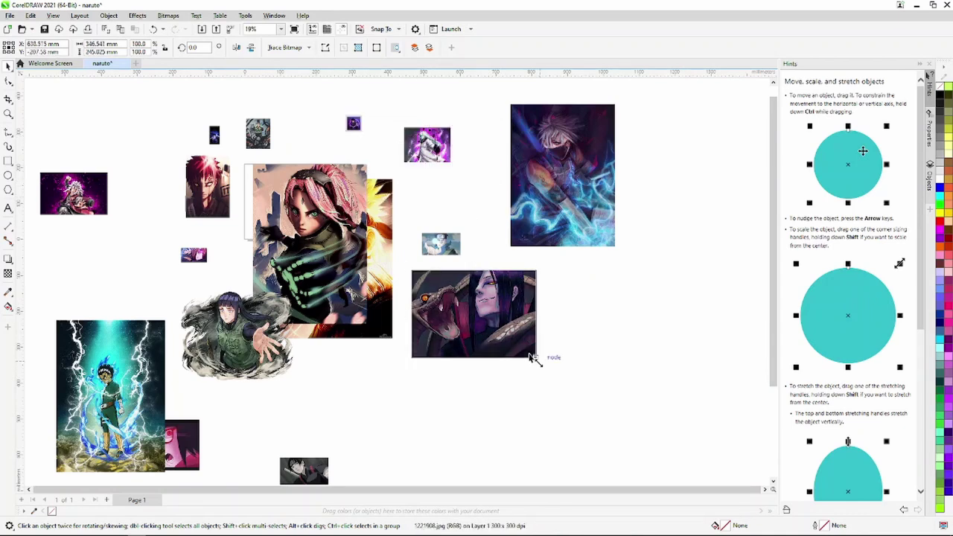
{"action": "scroll", "coordinate": [440, 311], "scroll_direction": "down", "scroll_amount": 1}
{"action": "left_click_drag", "start_coordinate": [372, 287], "coordinate": [438, 402]}
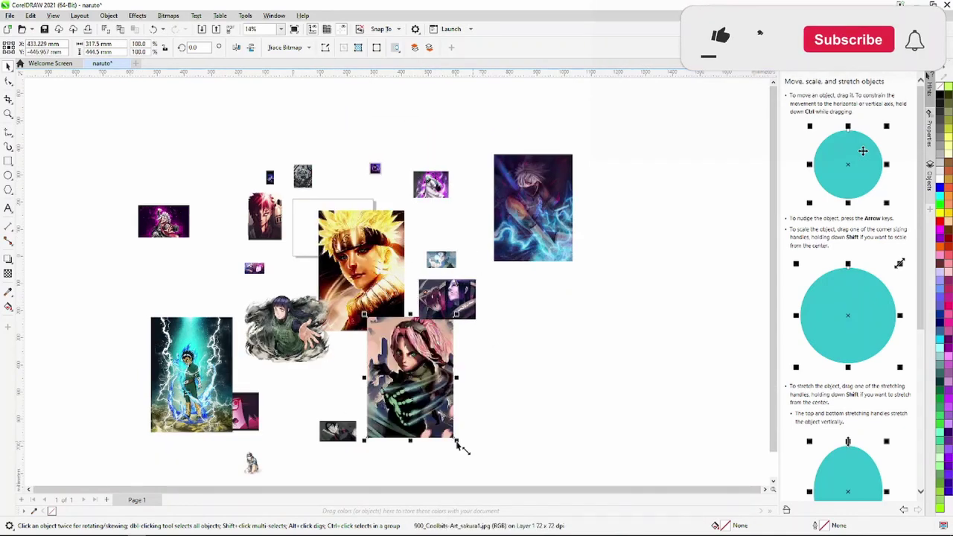
{"action": "left_click_drag", "start_coordinate": [404, 370], "coordinate": [388, 285]}
Move Kabuto and the green figure off the page and set a slightly enlarged Naruto on it.
{"action": "left_click", "coordinate": [405, 330]}
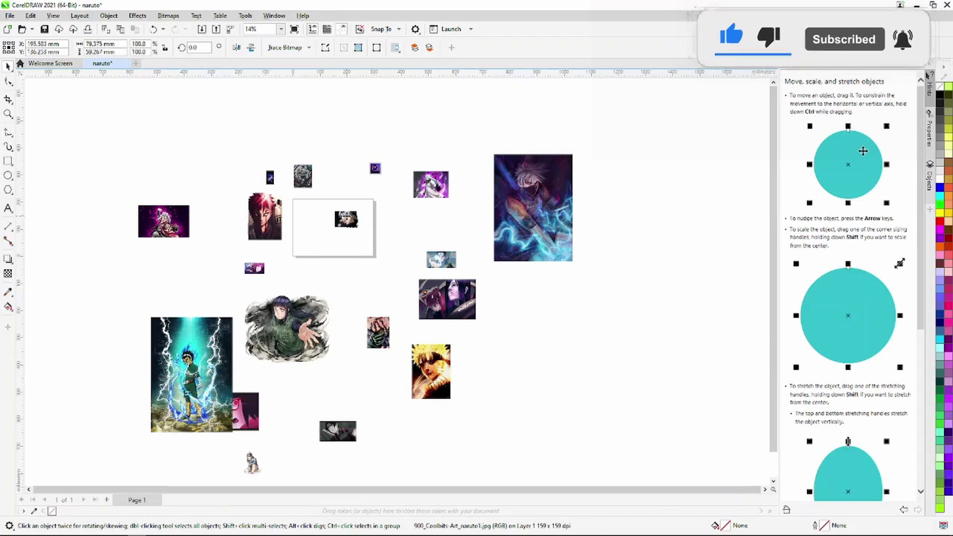
{"action": "left_click", "coordinate": [351, 221]}
{"action": "scroll", "coordinate": [354, 221], "scroll_direction": "up", "scroll_amount": 2}
{"action": "scroll", "coordinate": [354, 221], "scroll_direction": "up", "scroll_amount": 2}
{"action": "mouse_move", "coordinate": [364, 239]}
{"action": "left_mouse_down"}
{"action": "mouse_move", "coordinate": [411, 272]}
{"action": "mouse_move", "coordinate": [586, 219]}
{"action": "left_mouse_up"}
{"action": "scroll", "coordinate": [377, 278], "scroll_direction": "down", "scroll_amount": 4}
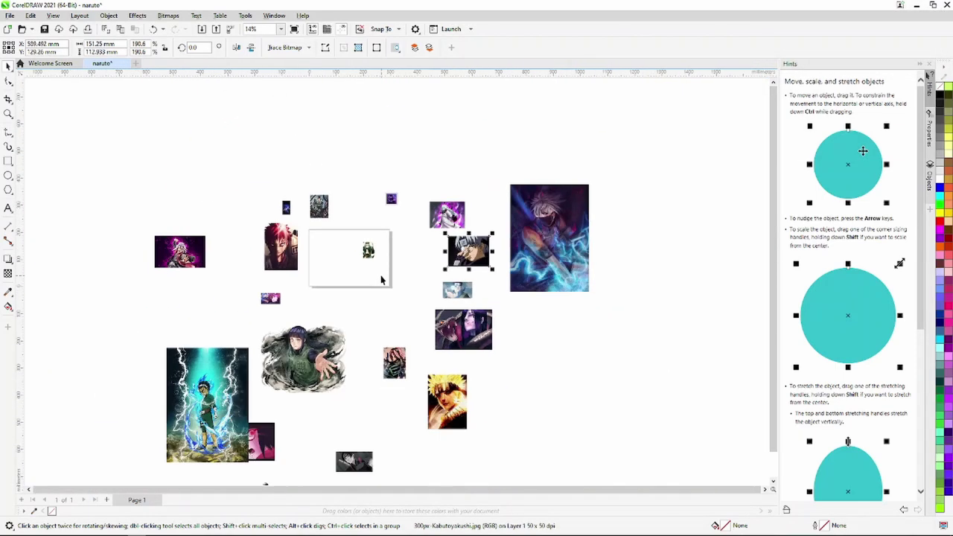
{"action": "scroll", "coordinate": [526, 302], "scroll_direction": "up", "scroll_amount": 1}
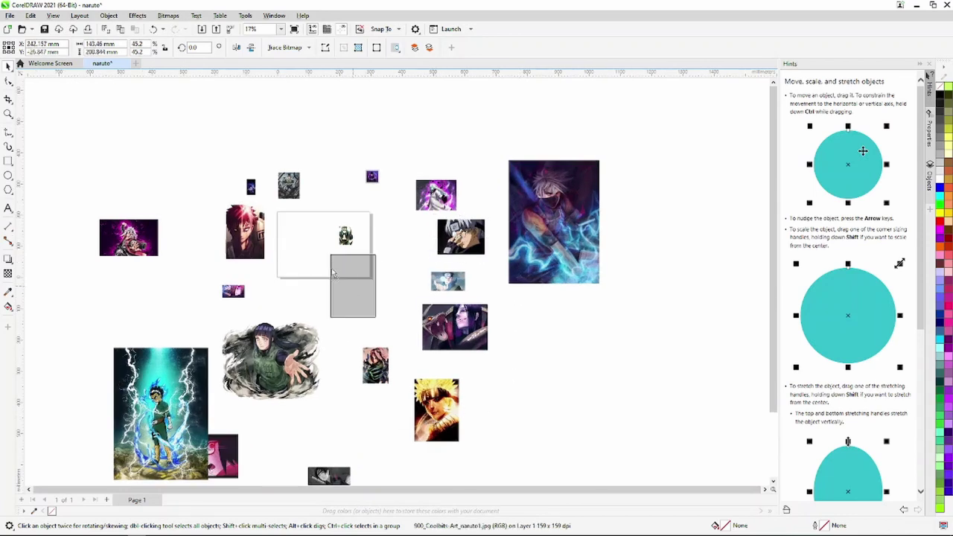
{"action": "left_click_drag", "start_coordinate": [333, 274], "coordinate": [333, 274]}
{"action": "scroll", "coordinate": [332, 274], "scroll_direction": "up", "scroll_amount": 4}
{"action": "left_click_drag", "start_coordinate": [364, 171], "coordinate": [503, 219]}
{"action": "mouse_move", "coordinate": [381, 354]}
{"action": "left_mouse_down"}
{"action": "mouse_move", "coordinate": [371, 290]}
{"action": "mouse_move", "coordinate": [327, 220]}
{"action": "mouse_move", "coordinate": [366, 257]}
{"action": "left_mouse_up"}
{"action": "left_click_drag", "start_coordinate": [327, 205], "coordinate": [326, 213]}
Shrink Gaara to about 40% and place it and the green figure beside Naruto.
{"action": "left_click", "coordinate": [359, 290]}
{"action": "scroll", "coordinate": [362, 294], "scroll_direction": "down", "scroll_amount": 1}
{"action": "mouse_move", "coordinate": [200, 252]}
{"action": "left_mouse_down"}
{"action": "mouse_move", "coordinate": [302, 367]}
{"action": "mouse_move", "coordinate": [253, 295]}
{"action": "left_mouse_up"}
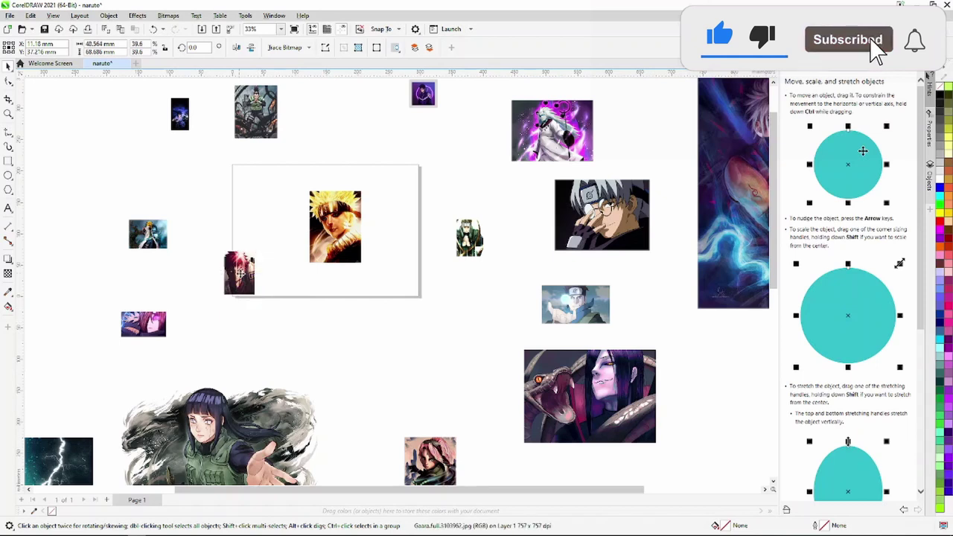
{"action": "scroll", "coordinate": [297, 240], "scroll_direction": "up", "scroll_amount": 2}
{"action": "scroll", "coordinate": [297, 239], "scroll_direction": "up", "scroll_amount": 2}
{"action": "left_click_drag", "start_coordinate": [275, 216], "coordinate": [331, 303]}
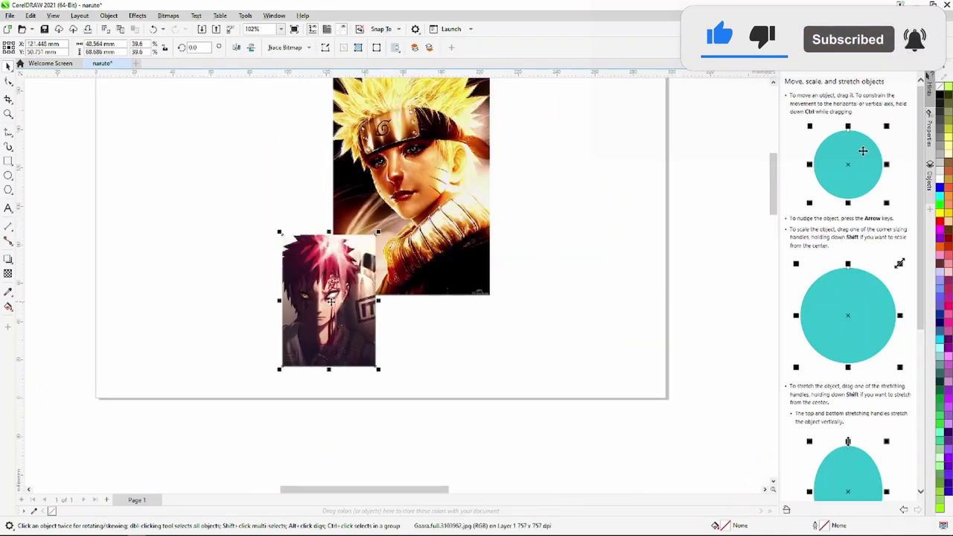
{"action": "scroll", "coordinate": [331, 302], "scroll_direction": "down", "scroll_amount": 2}
{"action": "left_click", "coordinate": [577, 256]}
{"action": "left_click_drag", "start_coordinate": [462, 313], "coordinate": [418, 313]}
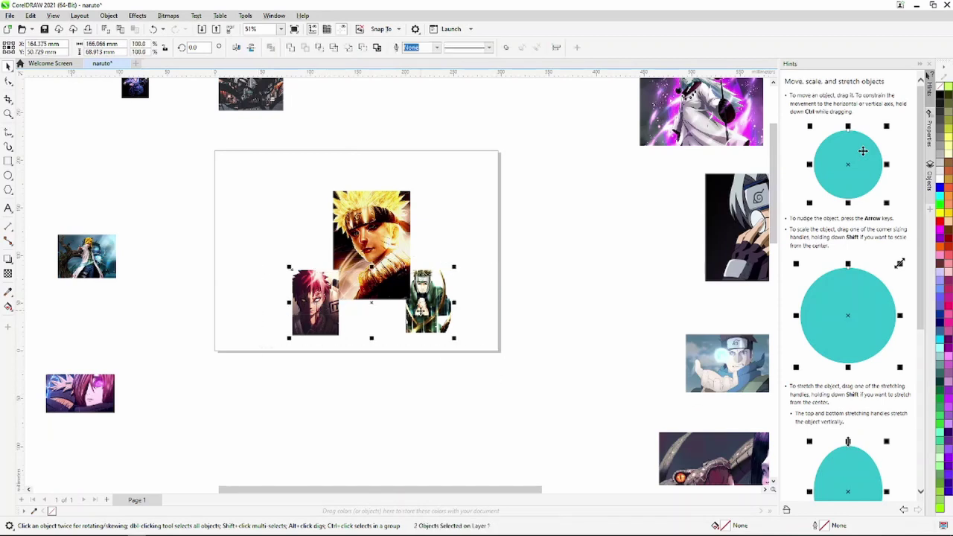
Bring Naruto in front, then shrink Madara and place it beside Naruto.
{"action": "right_click", "coordinate": [370, 302]}
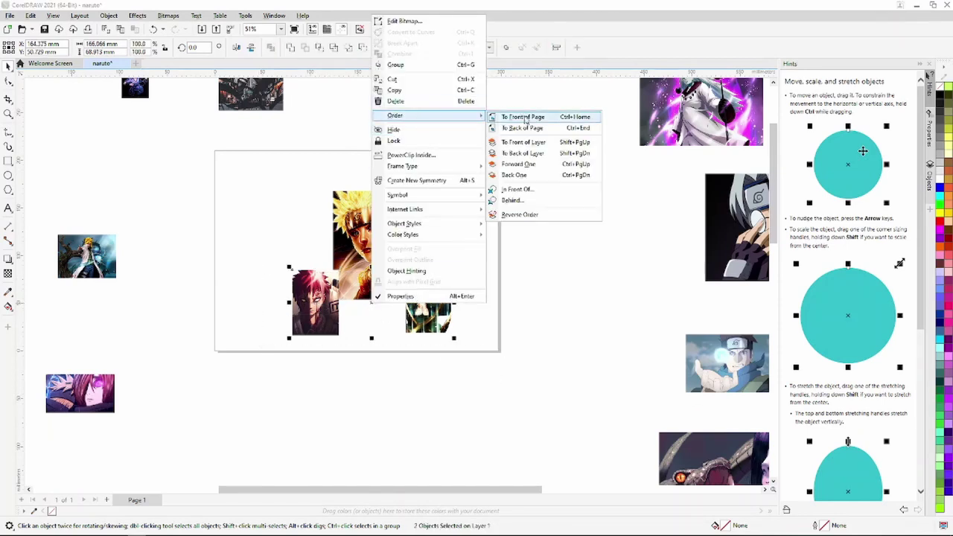
{"action": "left_click", "coordinate": [531, 131]}
{"action": "scroll", "coordinate": [414, 309], "scroll_direction": "down", "scroll_amount": 1}
{"action": "scroll", "coordinate": [417, 304], "scroll_direction": "up", "scroll_amount": 3}
{"action": "scroll", "coordinate": [421, 300], "scroll_direction": "down", "scroll_amount": 3}
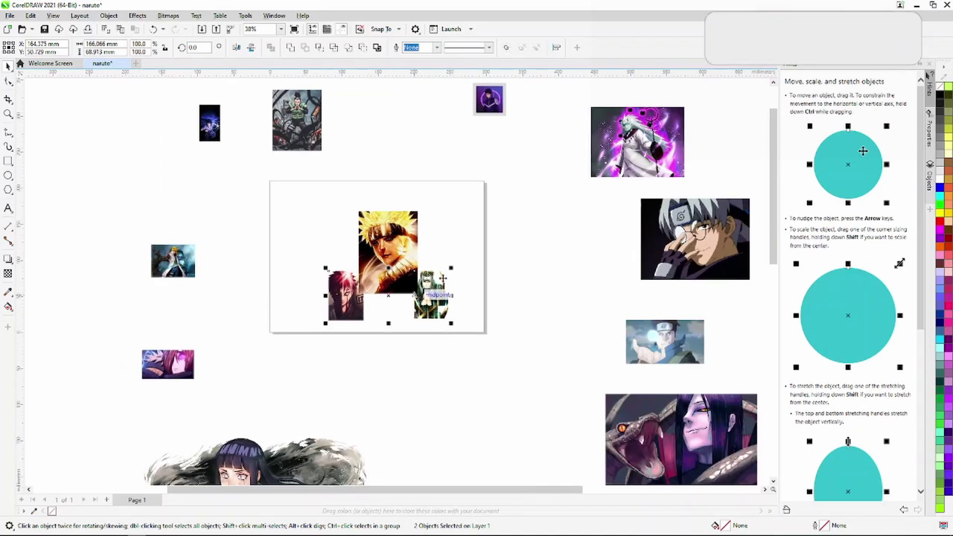
{"action": "left_click_drag", "start_coordinate": [638, 141], "coordinate": [474, 209]}
{"action": "scroll", "coordinate": [603, 315], "scroll_direction": "up", "scroll_amount": 3}
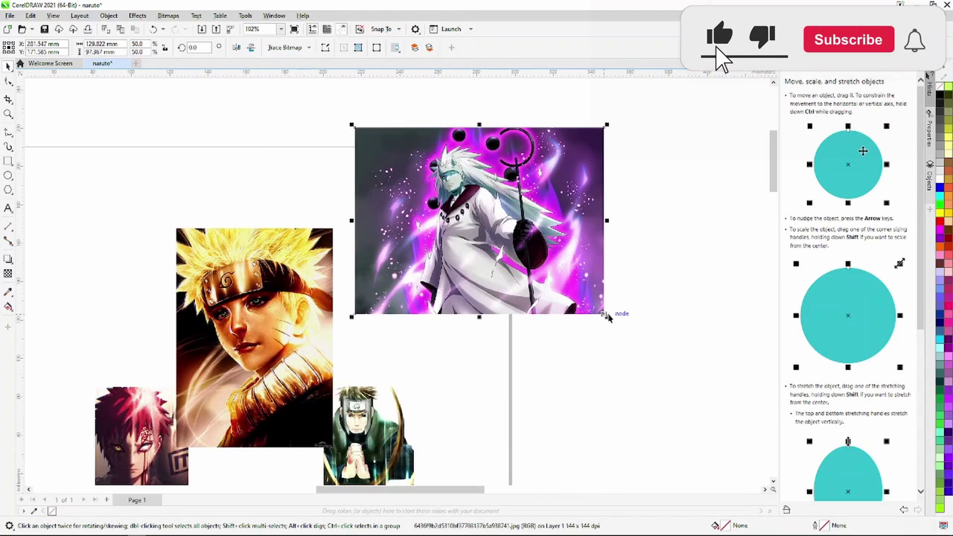
{"action": "left_click_drag", "start_coordinate": [604, 315], "coordinate": [467, 213]}
{"action": "left_click_drag", "start_coordinate": [413, 168], "coordinate": [366, 218]}
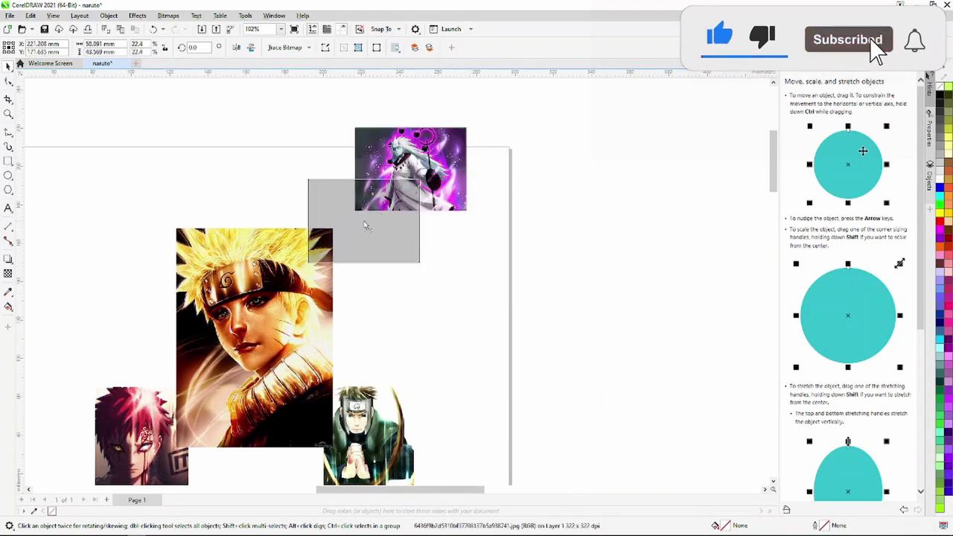
Shrink Kabuto to under half size above-left of Naruto, then bring Naruto to the front.
{"action": "scroll", "coordinate": [359, 236], "scroll_direction": "down", "scroll_amount": 3}
{"action": "left_click_drag", "start_coordinate": [670, 264], "coordinate": [251, 222]}
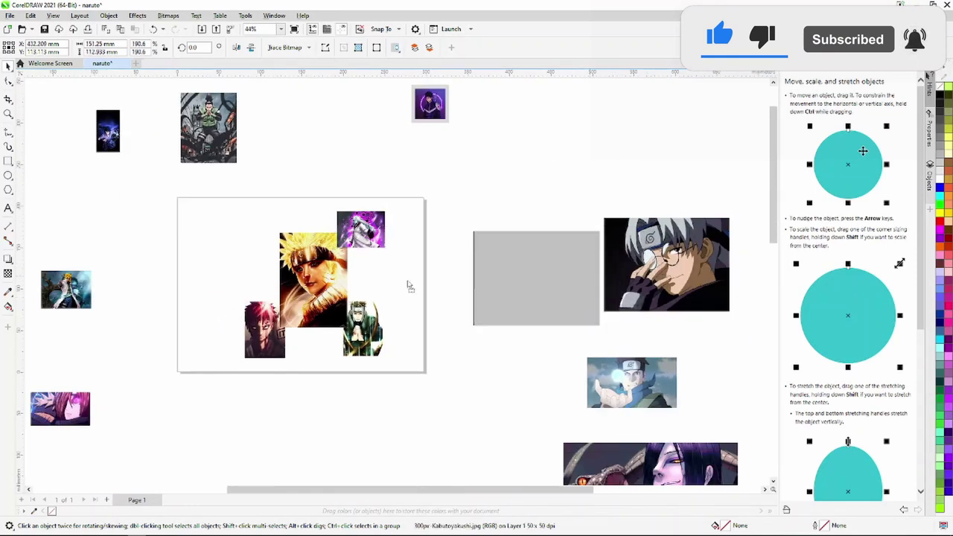
{"action": "scroll", "coordinate": [269, 230], "scroll_direction": "up", "scroll_amount": 2}
{"action": "scroll", "coordinate": [270, 236], "scroll_direction": "up", "scroll_amount": 1}
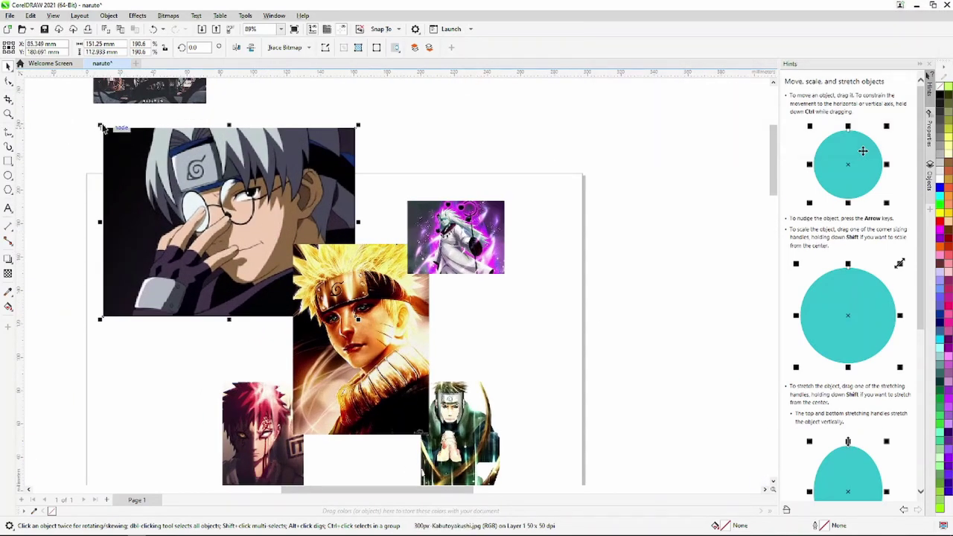
{"action": "left_click_drag", "start_coordinate": [102, 128], "coordinate": [212, 209]}
{"action": "left_click_drag", "start_coordinate": [292, 265], "coordinate": [274, 235]}
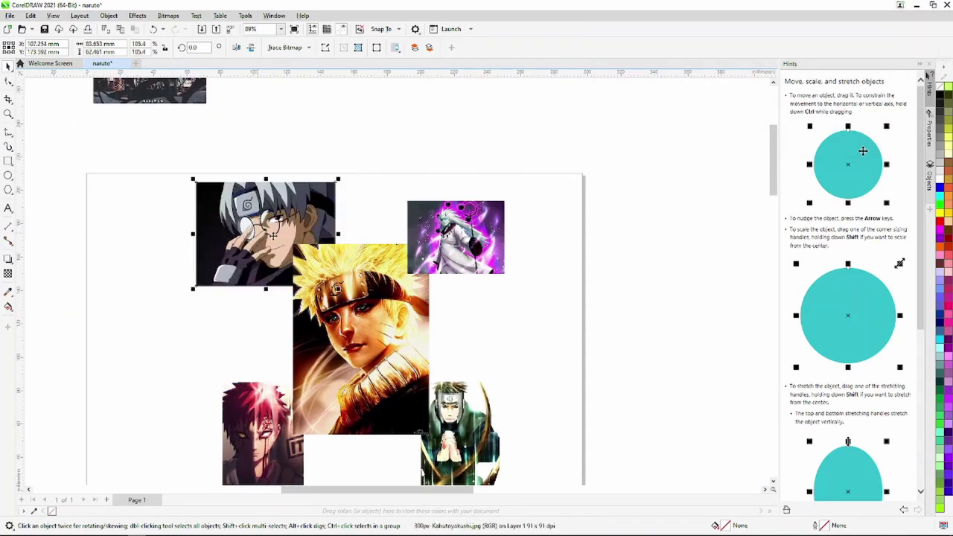
{"action": "left_click_drag", "start_coordinate": [194, 182], "coordinate": [227, 203]}
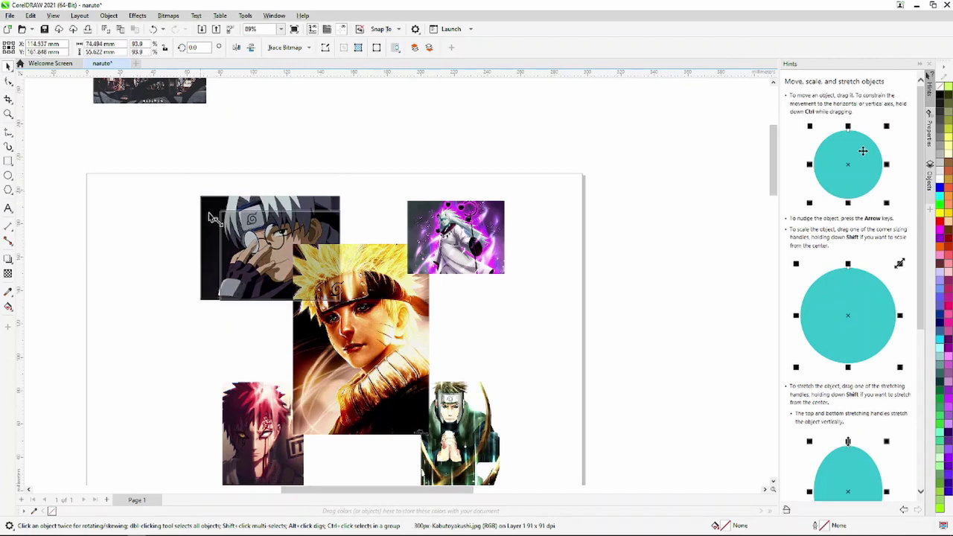
{"action": "mouse_move", "coordinate": [272, 245]}
{"action": "left_mouse_down"}
{"action": "mouse_move", "coordinate": [275, 260]}
{"action": "mouse_move", "coordinate": [256, 242]}
{"action": "left_mouse_up"}
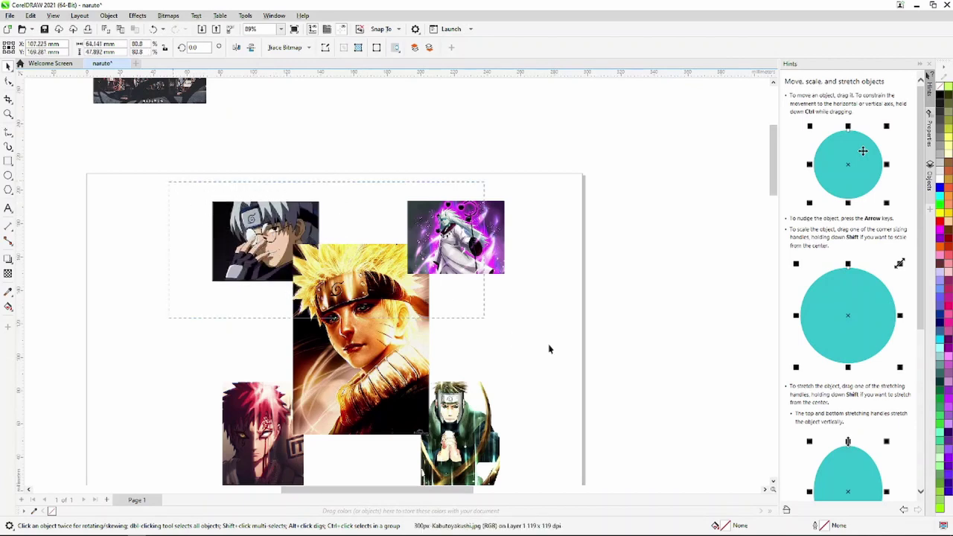
{"action": "right_click", "coordinate": [358, 242]}
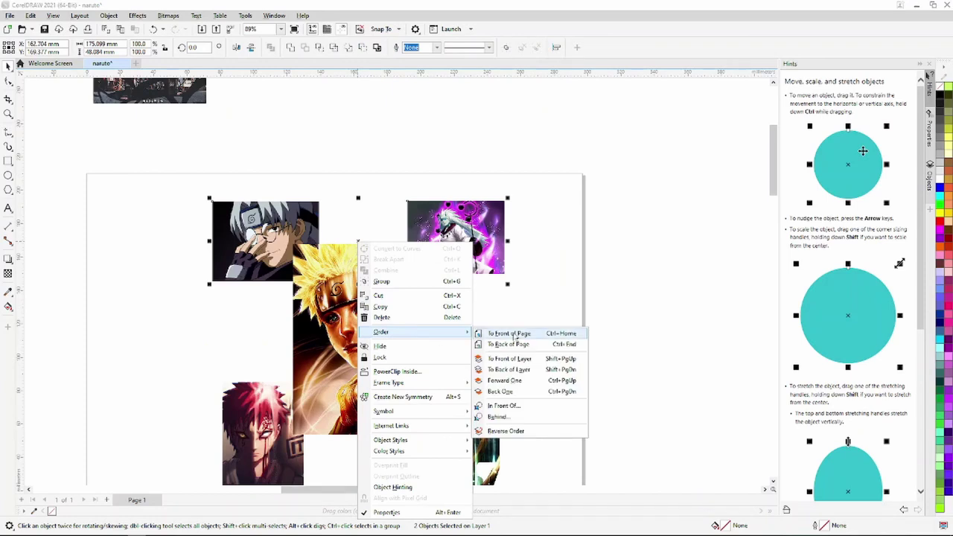
{"action": "left_click", "coordinate": [509, 330]}
{"action": "scroll", "coordinate": [472, 357], "scroll_direction": "down", "scroll_amount": 1}
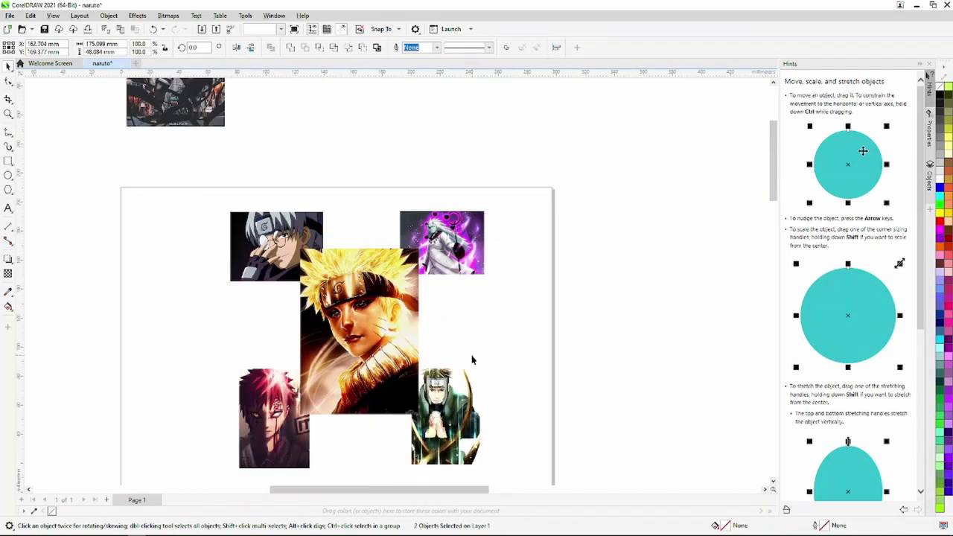
{"action": "scroll", "coordinate": [472, 346], "scroll_direction": "down", "scroll_amount": 2}
Shrink the Konohamaru image and place it right of Naruto.
{"action": "left_click_drag", "start_coordinate": [663, 414], "coordinate": [484, 348]}
{"action": "scroll", "coordinate": [579, 402], "scroll_direction": "up", "scroll_amount": 3}
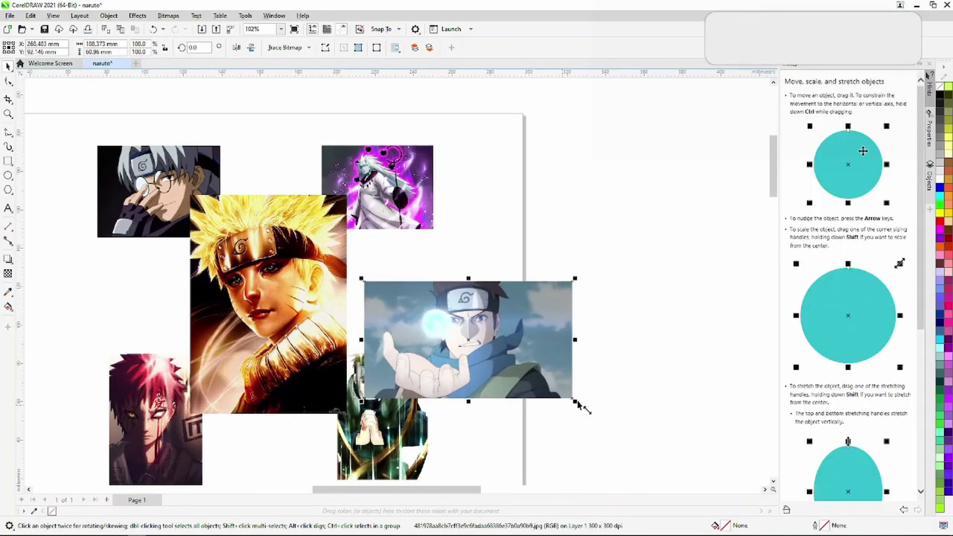
{"action": "left_click_drag", "start_coordinate": [530, 377], "coordinate": [506, 350]}
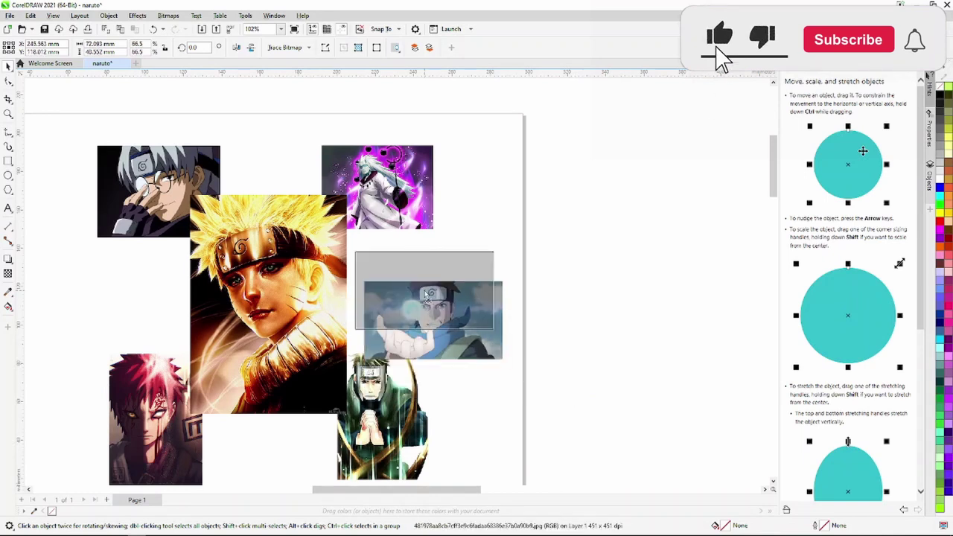
{"action": "left_click_drag", "start_coordinate": [432, 313], "coordinate": [426, 291]}
{"action": "mouse_move", "coordinate": [494, 336]}
{"action": "left_mouse_down"}
{"action": "mouse_move", "coordinate": [435, 296]}
{"action": "mouse_move", "coordinate": [393, 294]}
{"action": "left_mouse_up"}
Bring the Nagato image onto the page, shrink it, and set it left of Naruto.
{"action": "scroll", "coordinate": [393, 294], "scroll_direction": "down", "scroll_amount": 5}
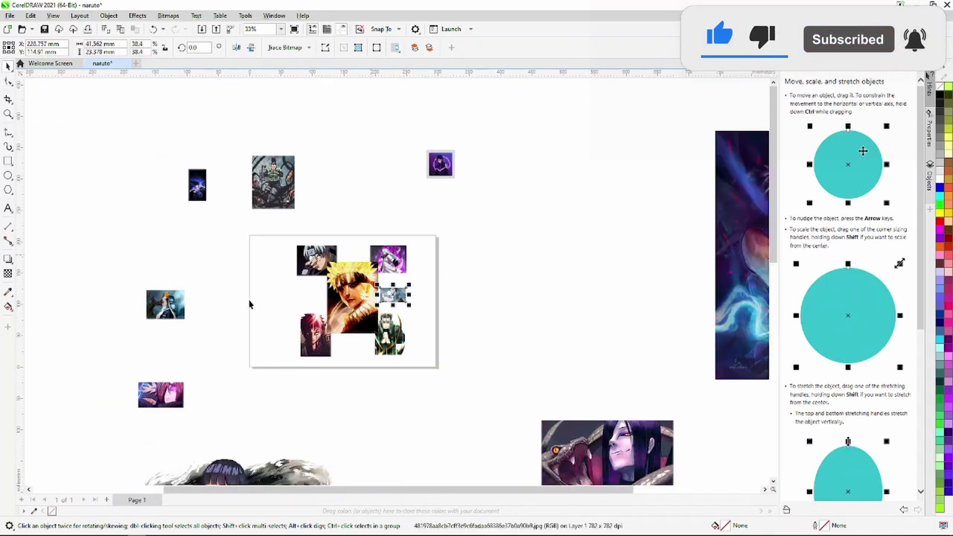
{"action": "mouse_move", "coordinate": [169, 400]}
{"action": "left_mouse_down"}
{"action": "mouse_move", "coordinate": [283, 302]}
{"action": "mouse_move", "coordinate": [315, 299]}
{"action": "left_mouse_up"}
{"action": "scroll", "coordinate": [283, 301], "scroll_direction": "up", "scroll_amount": 4}
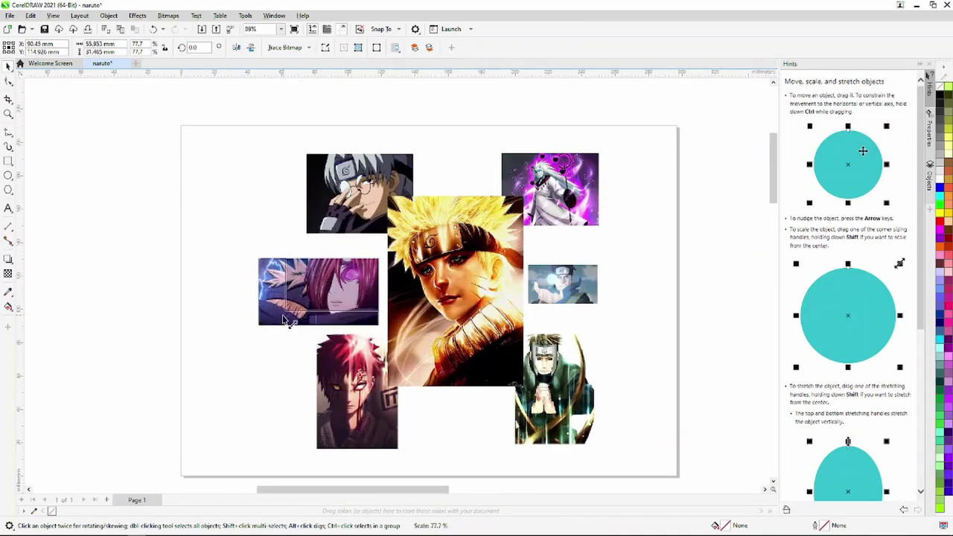
{"action": "left_click_drag", "start_coordinate": [256, 332], "coordinate": [292, 308]}
{"action": "scroll", "coordinate": [339, 283], "scroll_direction": "up", "scroll_amount": 2}
{"action": "scroll", "coordinate": [339, 283], "scroll_direction": "up", "scroll_amount": 1}
{"action": "left_click_drag", "start_coordinate": [336, 270], "coordinate": [345, 283]}
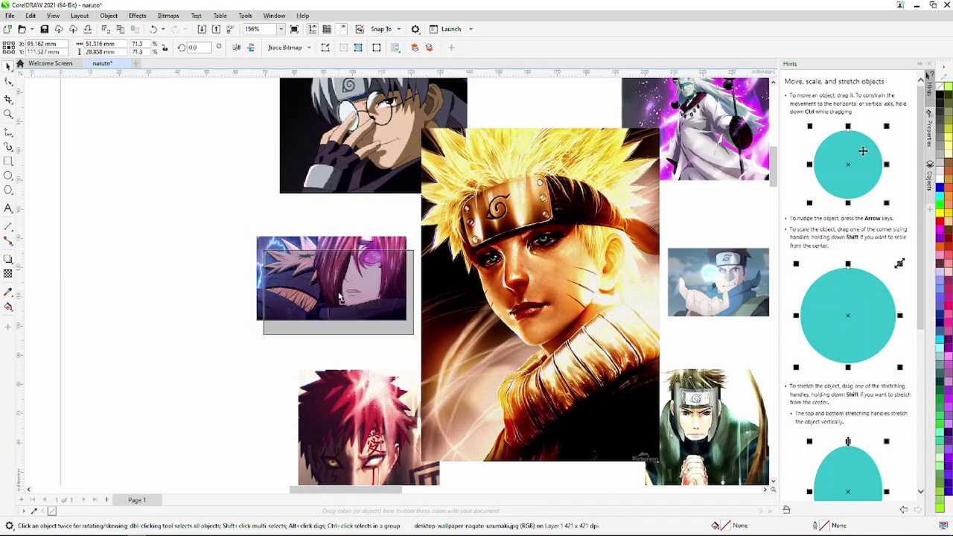
{"action": "left_click_drag", "start_coordinate": [338, 292], "coordinate": [340, 294]}
Shrink the Shikamaru image and fit it into the gap above Naruto.
{"action": "scroll", "coordinate": [400, 263], "scroll_direction": "down", "scroll_amount": 4}
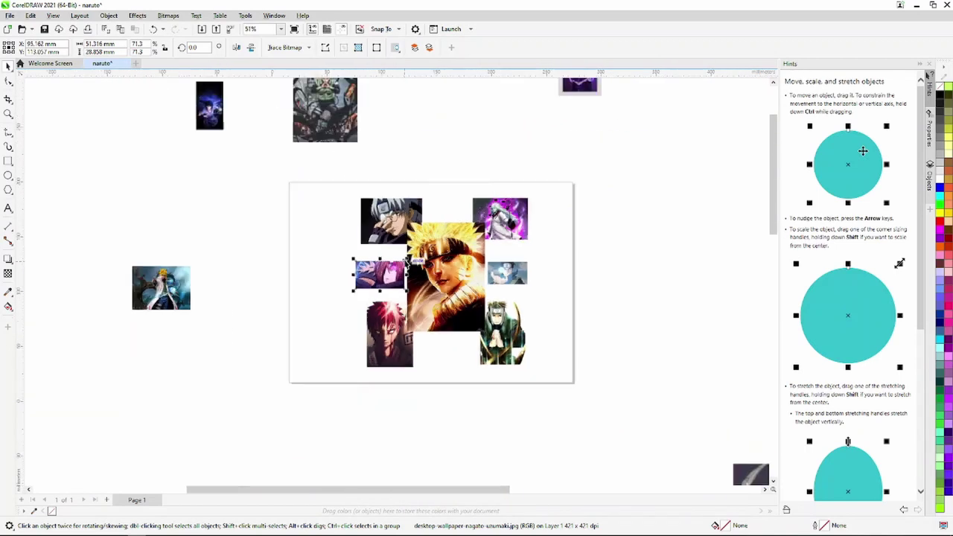
{"action": "left_click_drag", "start_coordinate": [344, 149], "coordinate": [392, 216]}
{"action": "scroll", "coordinate": [392, 216], "scroll_direction": "up", "scroll_amount": 4}
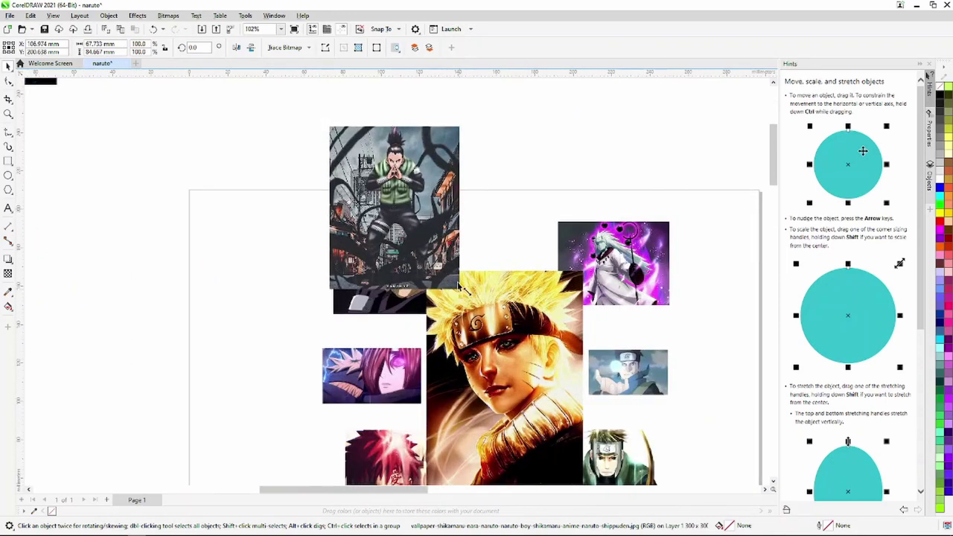
{"action": "left_click_drag", "start_coordinate": [459, 288], "coordinate": [390, 192]}
{"action": "left_click_drag", "start_coordinate": [359, 157], "coordinate": [507, 234]}
{"action": "scroll", "coordinate": [507, 234], "scroll_direction": "up", "scroll_amount": 4}
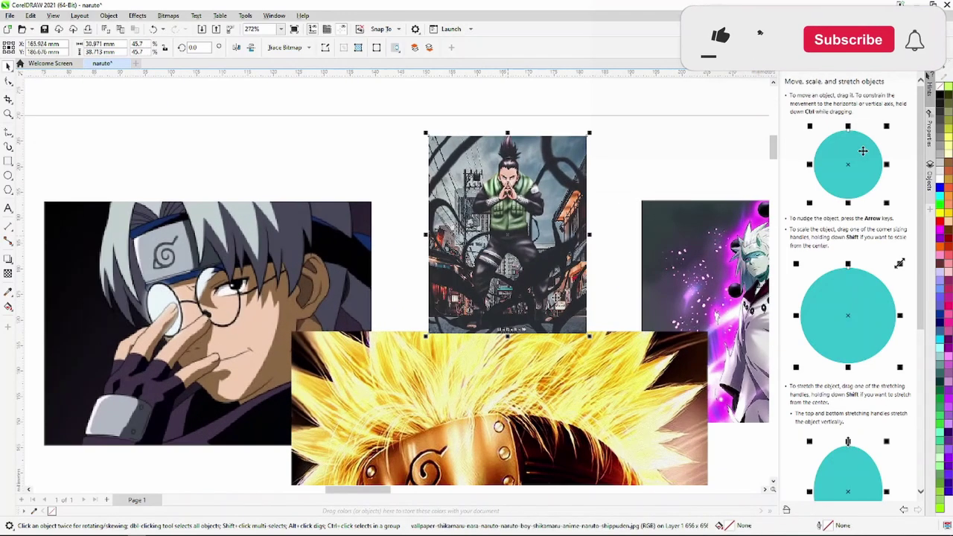
{"action": "left_click_drag", "start_coordinate": [585, 339], "coordinate": [571, 313]}
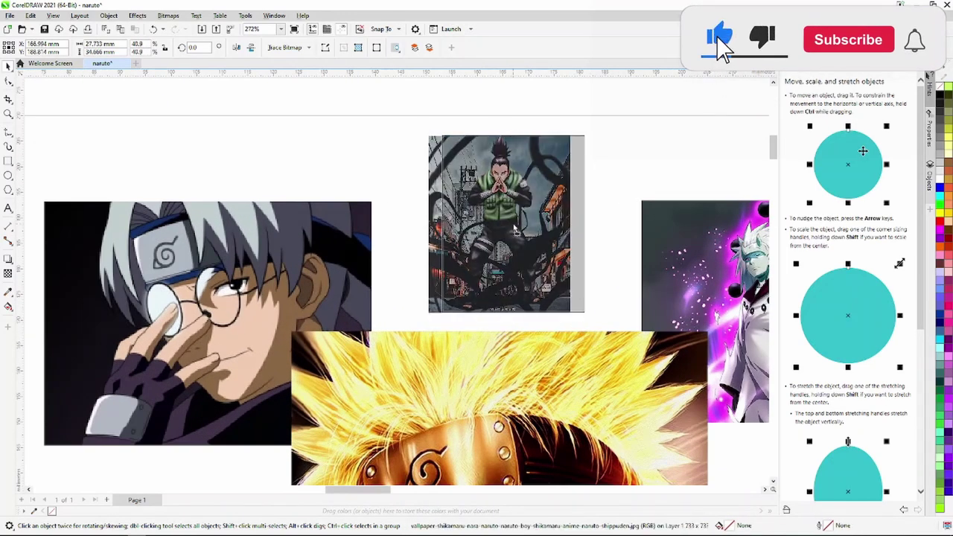
{"action": "mouse_move", "coordinate": [502, 228]}
{"action": "left_mouse_down"}
{"action": "mouse_move", "coordinate": [516, 219]}
{"action": "mouse_move", "coordinate": [509, 212]}
{"action": "left_mouse_up"}
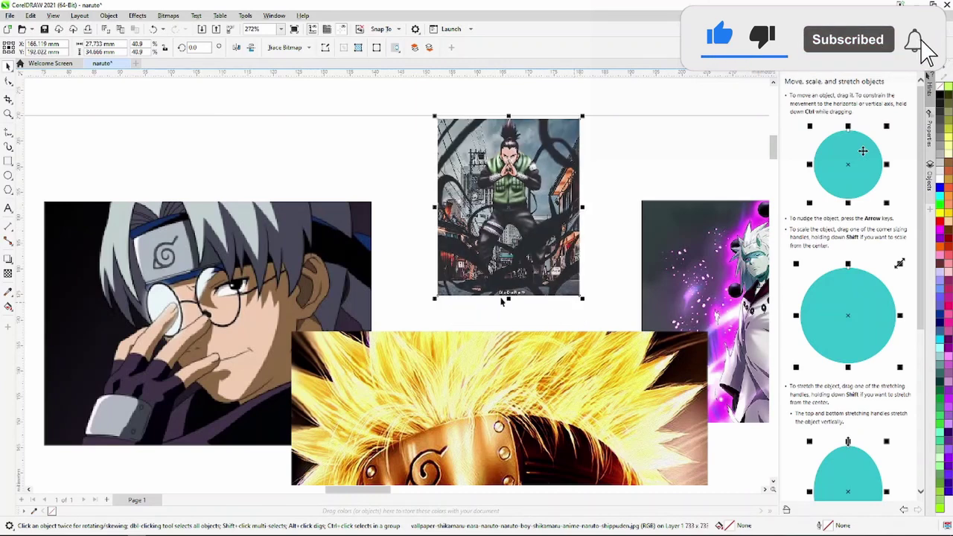
{"action": "left_click_drag", "start_coordinate": [434, 298], "coordinate": [431, 312]}
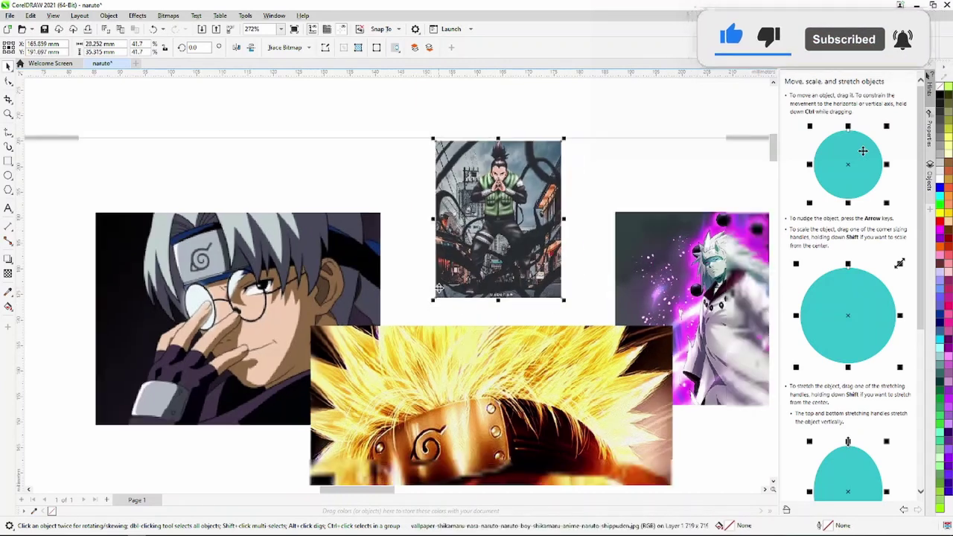
Move the purple Obito image onto the page bottom below Naruto.
{"action": "scroll", "coordinate": [447, 335], "scroll_direction": "down", "scroll_amount": 5}
{"action": "scroll", "coordinate": [464, 429], "scroll_direction": "up", "scroll_amount": 2}
{"action": "scroll", "coordinate": [486, 435], "scroll_direction": "down", "scroll_amount": 2}
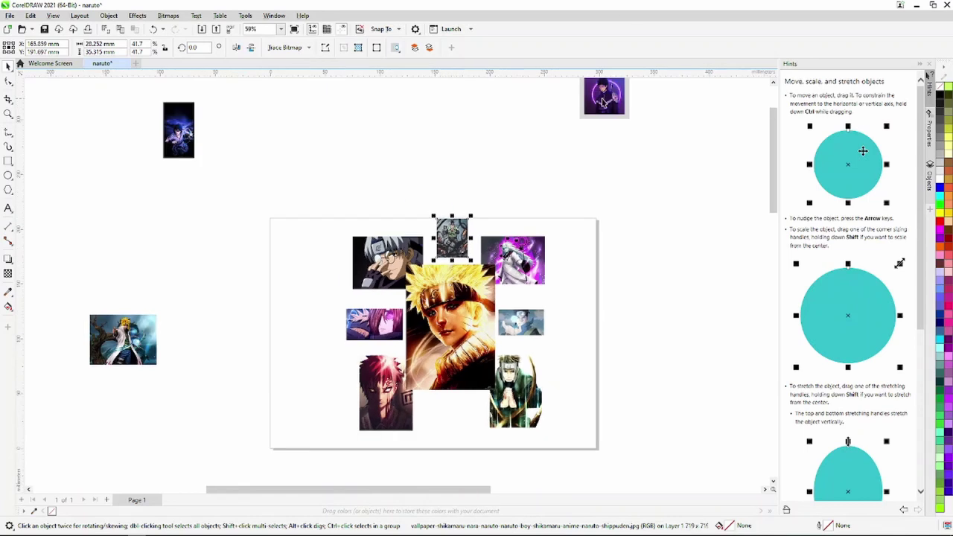
{"action": "left_click_drag", "start_coordinate": [606, 97], "coordinate": [484, 404]}
{"action": "scroll", "coordinate": [486, 416], "scroll_direction": "up", "scroll_amount": 4}
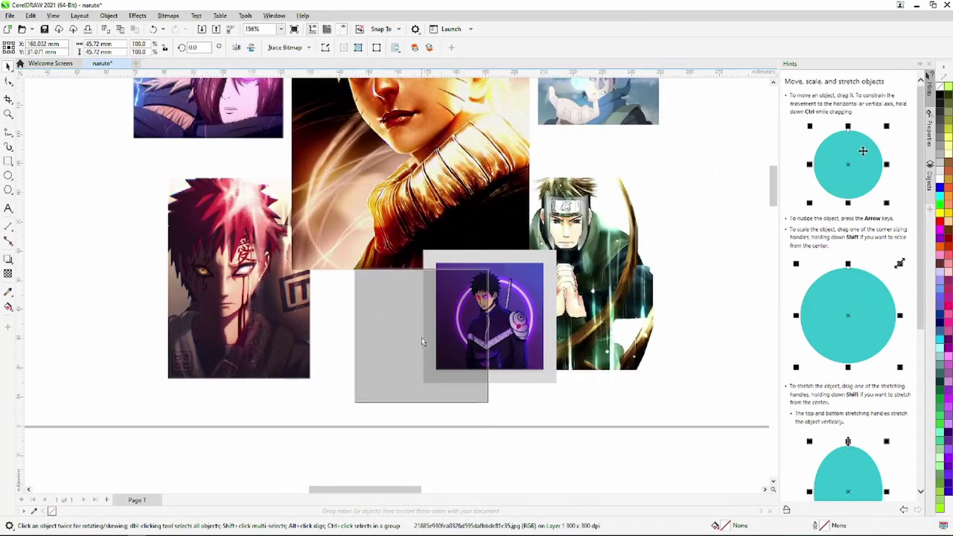
{"action": "mouse_move", "coordinate": [476, 326]}
{"action": "left_mouse_down"}
{"action": "mouse_move", "coordinate": [406, 351]}
{"action": "mouse_move", "coordinate": [417, 372]}
{"action": "mouse_move", "coordinate": [431, 361]}
{"action": "left_mouse_up"}
{"action": "scroll", "coordinate": [419, 338], "scroll_direction": "up", "scroll_amount": 2}
Enlarge the Minato image and move it onto the collage's left side.
{"action": "scroll", "coordinate": [417, 365], "scroll_direction": "down", "scroll_amount": 2}
{"action": "scroll", "coordinate": [426, 359], "scroll_direction": "down", "scroll_amount": 2}
{"action": "scroll", "coordinate": [430, 360], "scroll_direction": "down", "scroll_amount": 2}
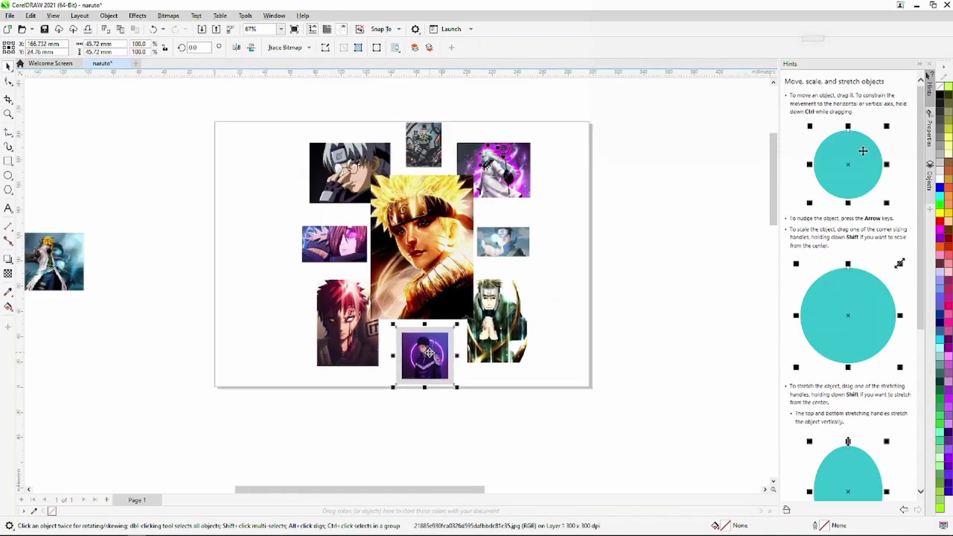
{"action": "scroll", "coordinate": [428, 358], "scroll_direction": "down", "scroll_amount": 2}
{"action": "left_click_drag", "start_coordinate": [177, 292], "coordinate": [267, 281]}
{"action": "scroll", "coordinate": [268, 279], "scroll_direction": "up", "scroll_amount": 4}
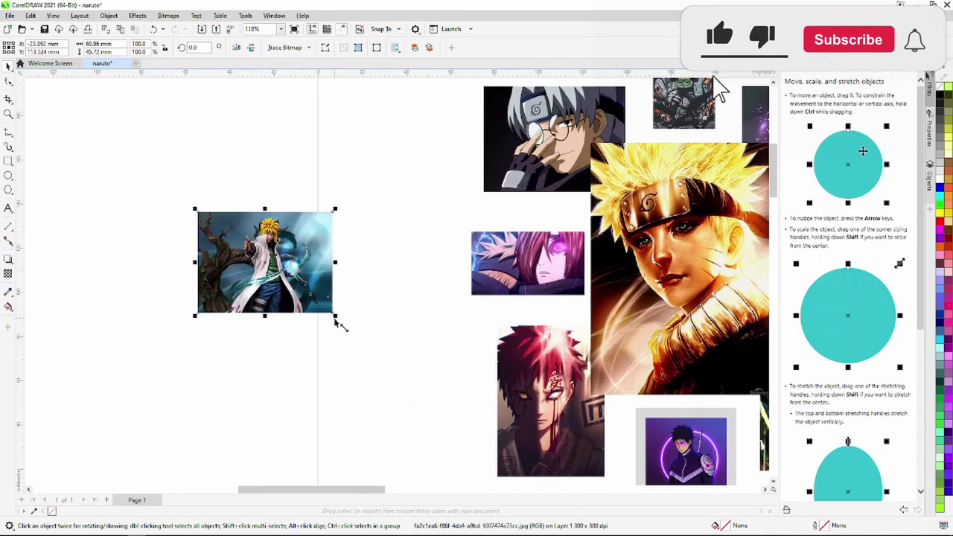
{"action": "left_click_drag", "start_coordinate": [335, 317], "coordinate": [407, 369]}
{"action": "left_click_drag", "start_coordinate": [306, 297], "coordinate": [426, 277]}
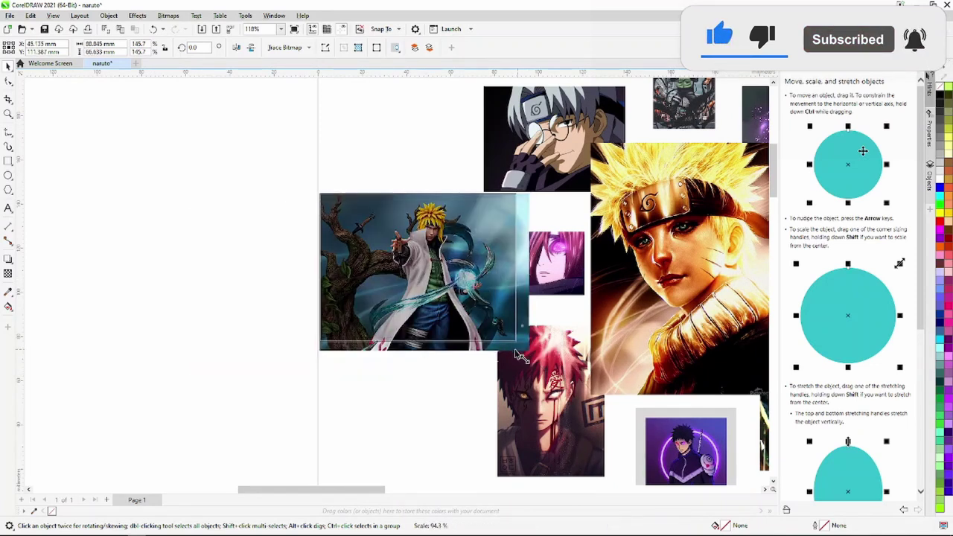
Shrink Minato slightly and send it behind the Nagato image.
{"action": "left_click_drag", "start_coordinate": [530, 356], "coordinate": [512, 339]}
{"action": "right_click", "coordinate": [418, 245]}
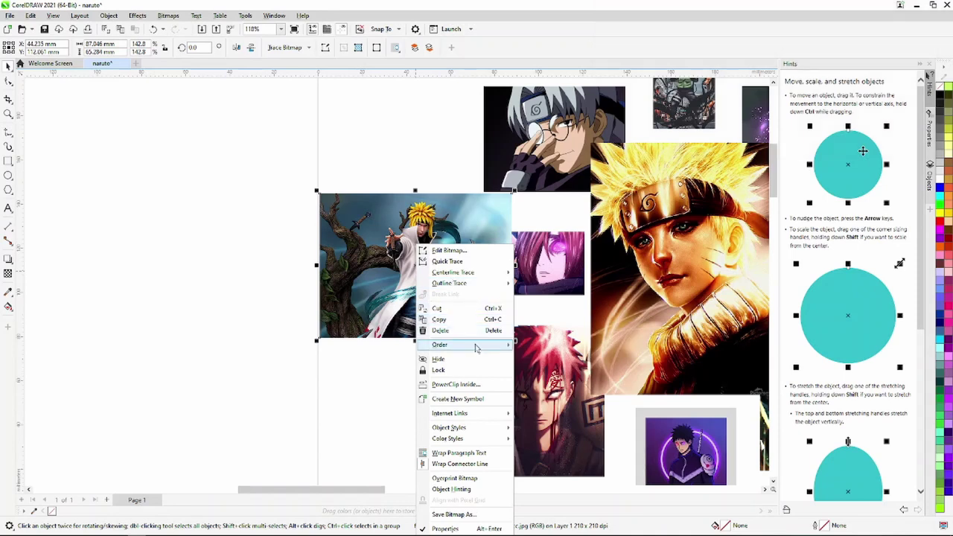
{"action": "left_click", "coordinate": [550, 356]}
{"action": "scroll", "coordinate": [521, 323], "scroll_direction": "up", "scroll_amount": 1}
{"action": "scroll", "coordinate": [521, 324], "scroll_direction": "up", "scroll_amount": 1}
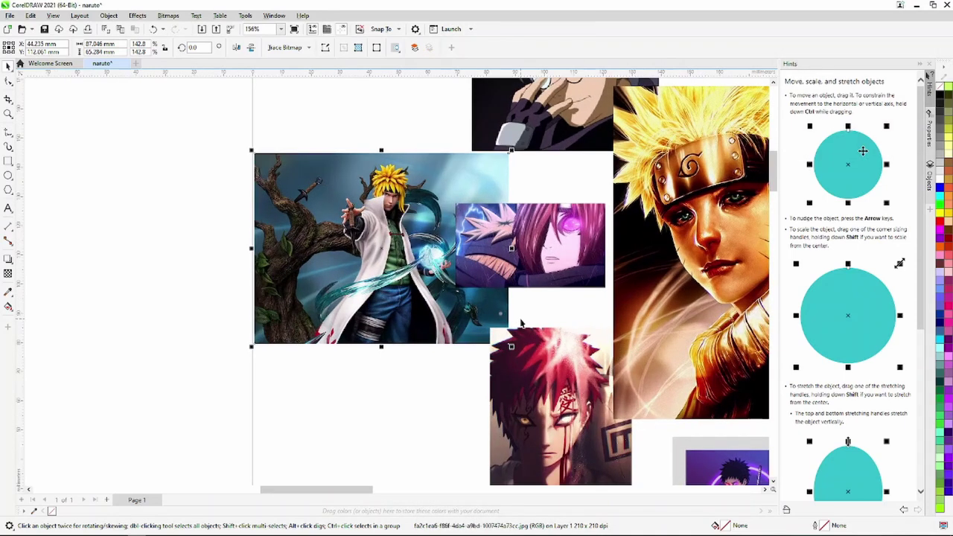
{"action": "scroll", "coordinate": [521, 324], "scroll_direction": "down", "scroll_amount": 4}
{"action": "scroll", "coordinate": [521, 324], "scroll_direction": "down", "scroll_amount": 7}
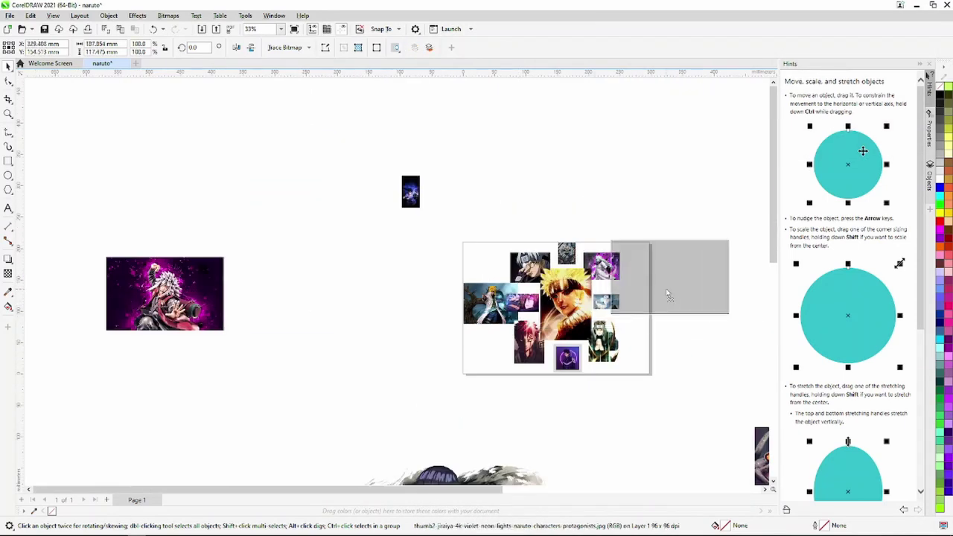
Move the Jiraiya image onto the page's right side and shrink it.
{"action": "left_click_drag", "start_coordinate": [210, 306], "coordinate": [663, 309]}
{"action": "scroll", "coordinate": [663, 309], "scroll_direction": "up", "scroll_amount": 4}
{"action": "scroll", "coordinate": [662, 311], "scroll_direction": "up", "scroll_amount": 3}
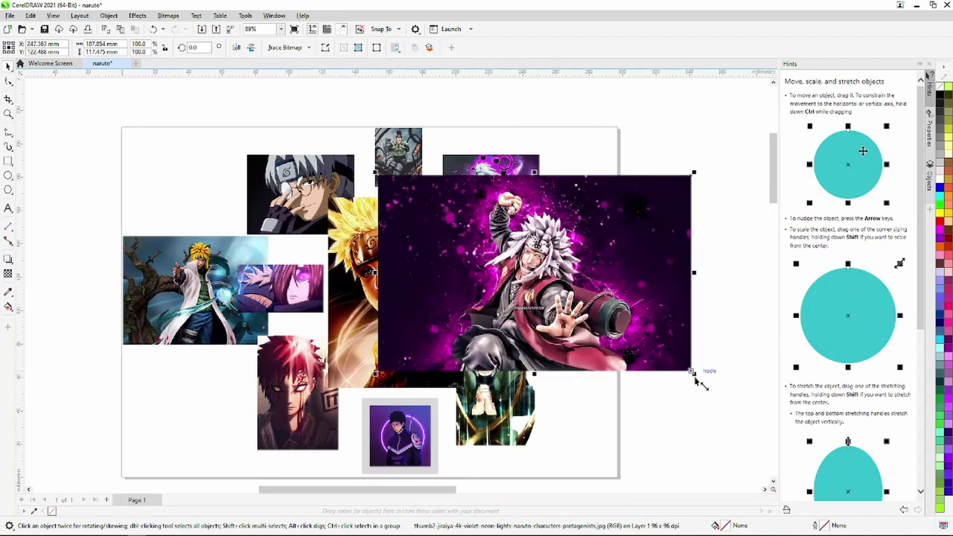
{"action": "left_click_drag", "start_coordinate": [691, 370], "coordinate": [547, 282]}
{"action": "left_click_drag", "start_coordinate": [475, 224], "coordinate": [571, 281]}
{"action": "scroll", "coordinate": [571, 281], "scroll_direction": "up", "scroll_amount": 2}
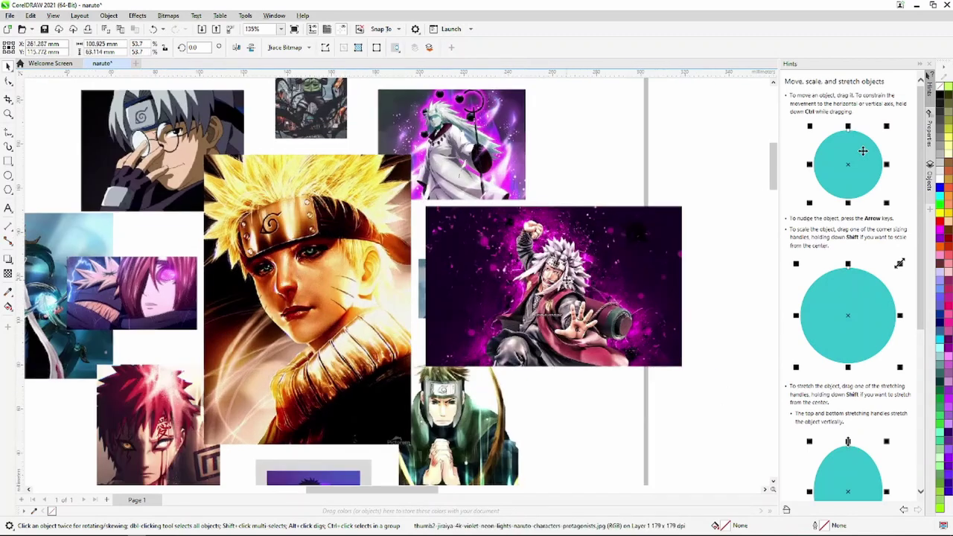
{"action": "left_click_drag", "start_coordinate": [685, 373], "coordinate": [662, 359]}
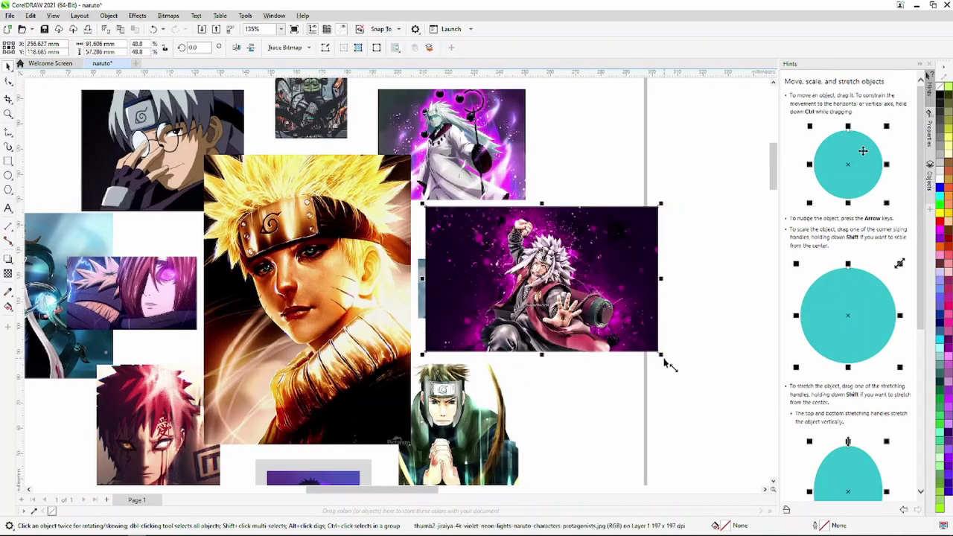
{"action": "scroll", "coordinate": [641, 363], "scroll_direction": "down", "scroll_amount": 1}
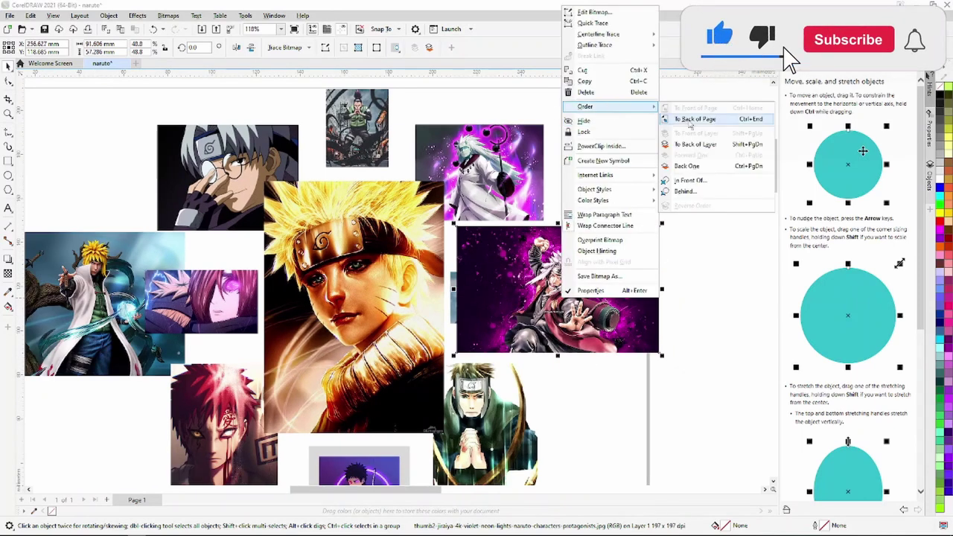
Send Jiraiya behind the overlapping Konohamaru picture, then shrink it further and shift it down-right.
{"action": "left_click", "coordinate": [703, 120]}
{"action": "scroll", "coordinate": [611, 312], "scroll_direction": "up", "scroll_amount": 2}
{"action": "scroll", "coordinate": [612, 313], "scroll_direction": "up", "scroll_amount": 2}
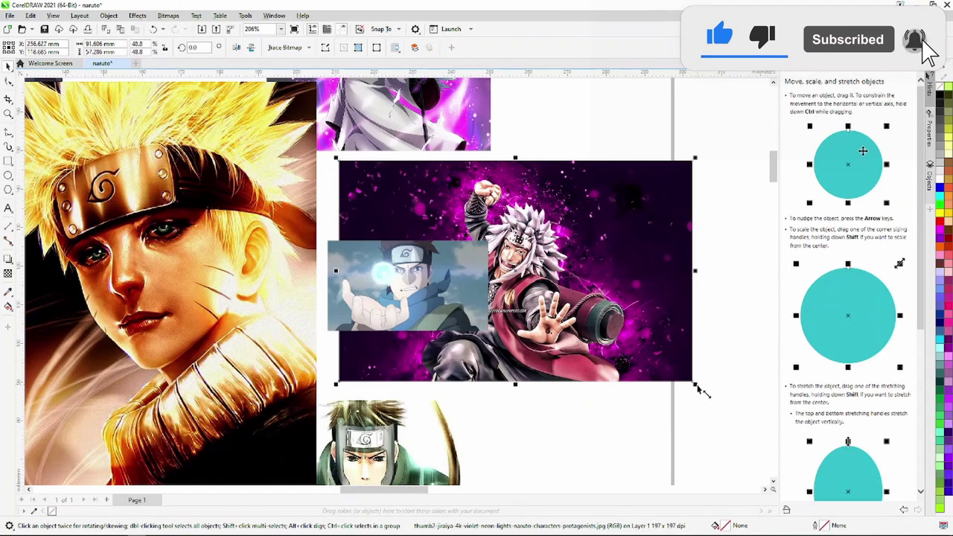
{"action": "left_click_drag", "start_coordinate": [696, 386], "coordinate": [626, 337]}
{"action": "left_click_drag", "start_coordinate": [559, 245], "coordinate": [609, 295]}
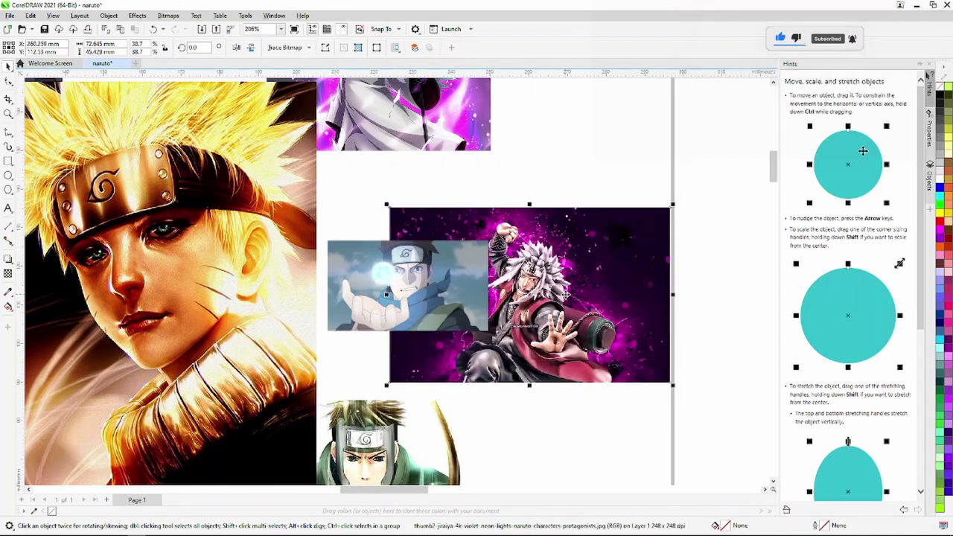
{"action": "scroll", "coordinate": [588, 302], "scroll_direction": "up", "scroll_amount": 1}
{"action": "scroll", "coordinate": [573, 298], "scroll_direction": "down", "scroll_amount": 2}
{"action": "scroll", "coordinate": [566, 294], "scroll_direction": "down", "scroll_amount": 4}
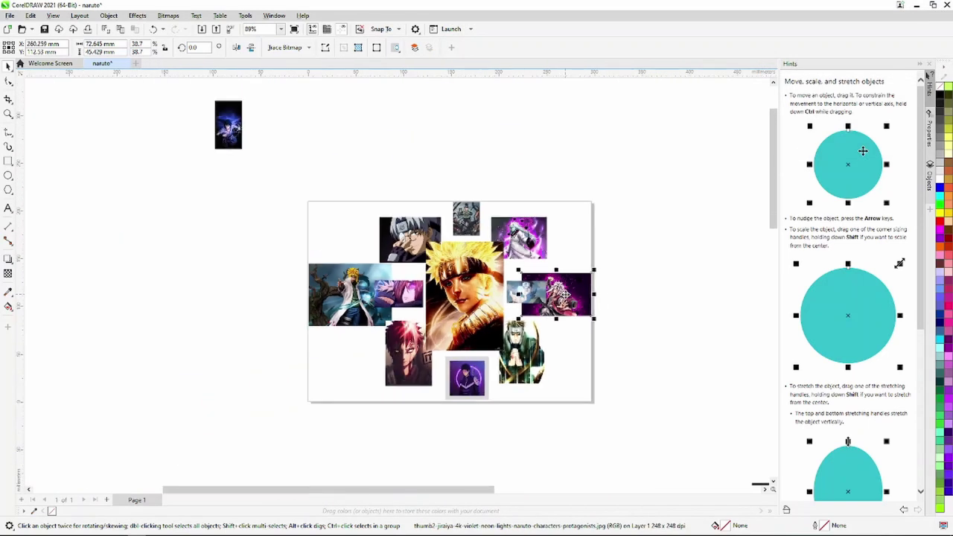
Position the Sasuke image in the page's top-right corner.
{"action": "left_click_drag", "start_coordinate": [526, 222], "coordinate": [551, 225]}
{"action": "scroll", "coordinate": [548, 226], "scroll_direction": "up", "scroll_amount": 4}
{"action": "scroll", "coordinate": [548, 226], "scroll_direction": "up", "scroll_amount": 4}
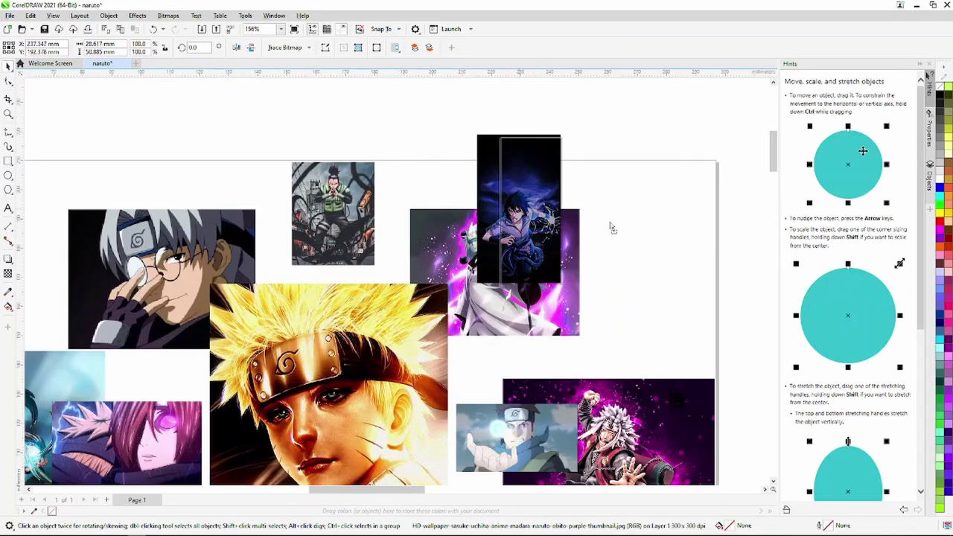
{"action": "scroll", "coordinate": [548, 225], "scroll_direction": "up", "scroll_amount": 3}
{"action": "left_click_drag", "start_coordinate": [653, 259], "coordinate": [678, 237]}
{"action": "scroll", "coordinate": [677, 237], "scroll_direction": "down", "scroll_amount": 3}
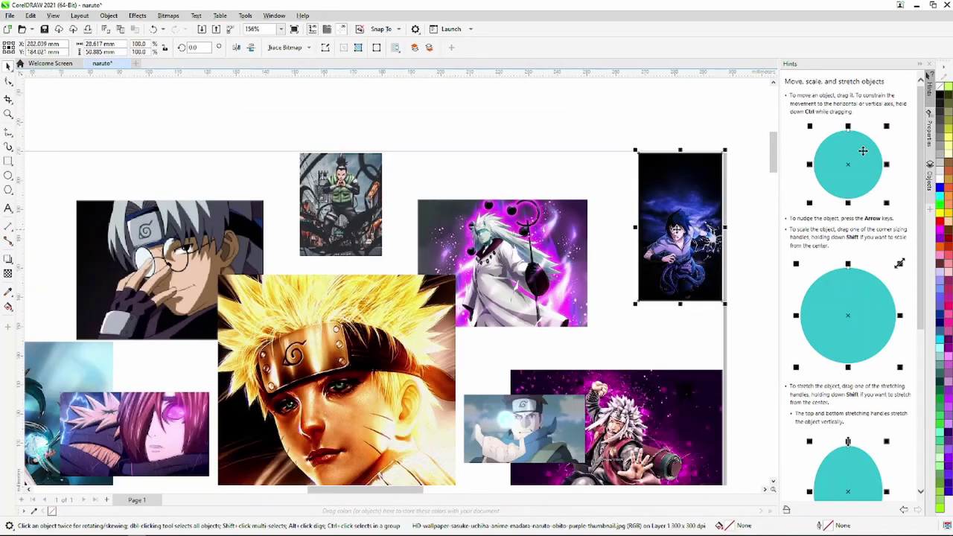
{"action": "scroll", "coordinate": [678, 246], "scroll_direction": "down", "scroll_amount": 2}
{"action": "scroll", "coordinate": [695, 330], "scroll_direction": "down", "scroll_amount": 2}
{"action": "scroll", "coordinate": [595, 320], "scroll_direction": "down", "scroll_amount": 1}
Bring in the Hinata cutout, shrink it small and place it at the collage's lower-left.
{"action": "left_click_drag", "start_coordinate": [577, 315], "coordinate": [577, 316]}
{"action": "scroll", "coordinate": [577, 320], "scroll_direction": "up", "scroll_amount": 2}
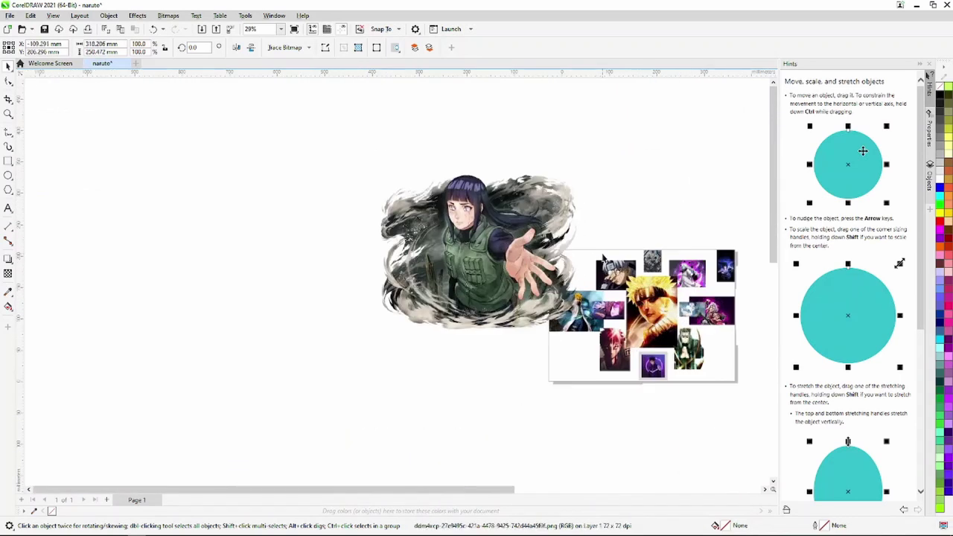
{"action": "scroll", "coordinate": [577, 357], "scroll_direction": "up", "scroll_amount": 2}
{"action": "mouse_move", "coordinate": [569, 372]}
{"action": "left_mouse_down"}
{"action": "mouse_move", "coordinate": [394, 233]}
{"action": "mouse_move", "coordinate": [589, 446]}
{"action": "mouse_move", "coordinate": [521, 382]}
{"action": "mouse_move", "coordinate": [609, 438]}
{"action": "mouse_move", "coordinate": [558, 393]}
{"action": "left_mouse_up"}
{"action": "scroll", "coordinate": [596, 449], "scroll_direction": "up", "scroll_amount": 1}
{"action": "scroll", "coordinate": [614, 455], "scroll_direction": "up", "scroll_amount": 3}
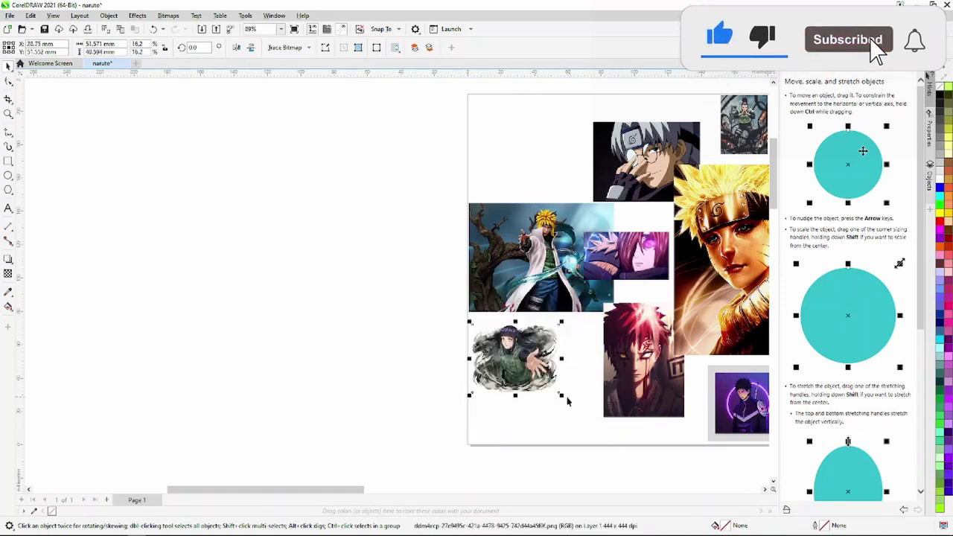
{"action": "mouse_move", "coordinate": [512, 353]}
{"action": "left_mouse_down"}
{"action": "mouse_move", "coordinate": [545, 396]}
{"action": "mouse_move", "coordinate": [563, 400]}
{"action": "left_mouse_up"}
{"action": "scroll", "coordinate": [589, 417], "scroll_direction": "up", "scroll_amount": 5}
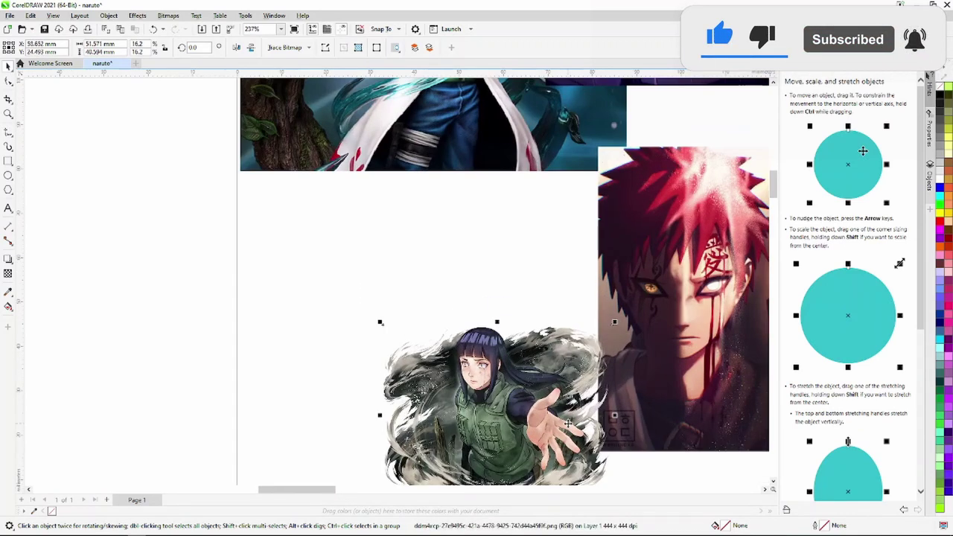
{"action": "scroll", "coordinate": [596, 421], "scroll_direction": "down", "scroll_amount": 6}
{"action": "scroll", "coordinate": [599, 422], "scroll_direction": "up", "scroll_amount": 3}
{"action": "scroll", "coordinate": [618, 457], "scroll_direction": "up", "scroll_amount": 3}
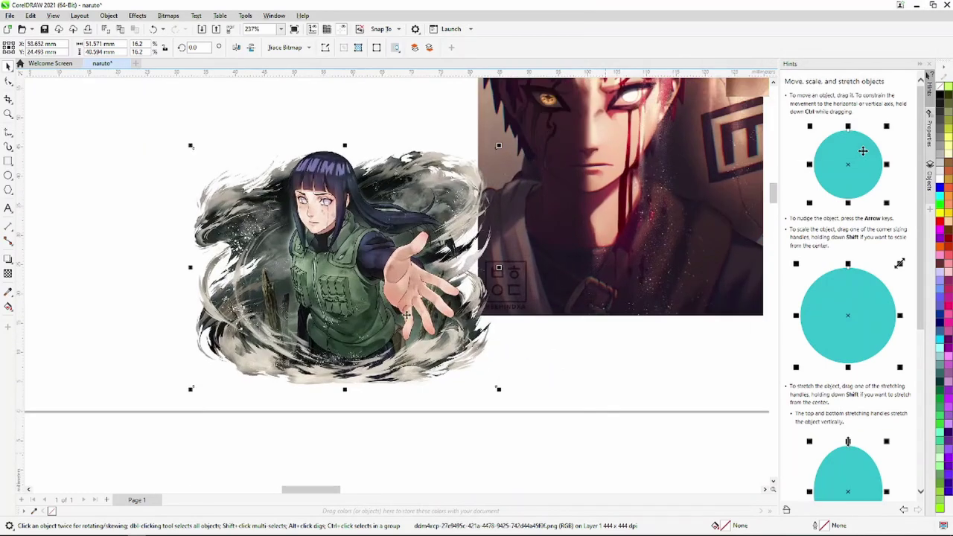
{"action": "left_click_drag", "start_coordinate": [357, 286], "coordinate": [355, 296]}
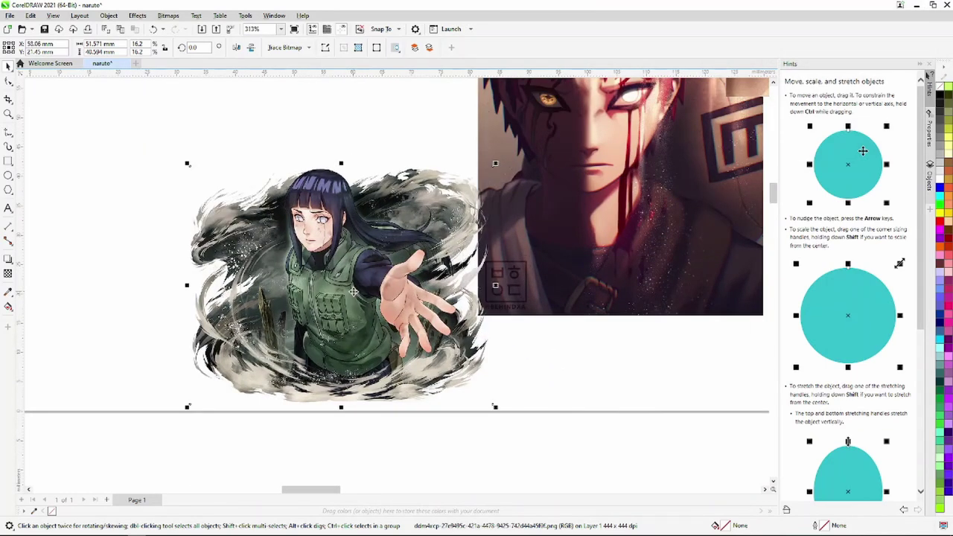
Bring the Orochimaru image up, shrink it and drop it onto the collage.
{"action": "scroll", "coordinate": [353, 292], "scroll_direction": "down", "scroll_amount": 1}
{"action": "scroll", "coordinate": [353, 292], "scroll_direction": "down", "scroll_amount": 1}
{"action": "scroll", "coordinate": [372, 292], "scroll_direction": "down", "scroll_amount": 1}
{"action": "scroll", "coordinate": [393, 291], "scroll_direction": "down", "scroll_amount": 1}
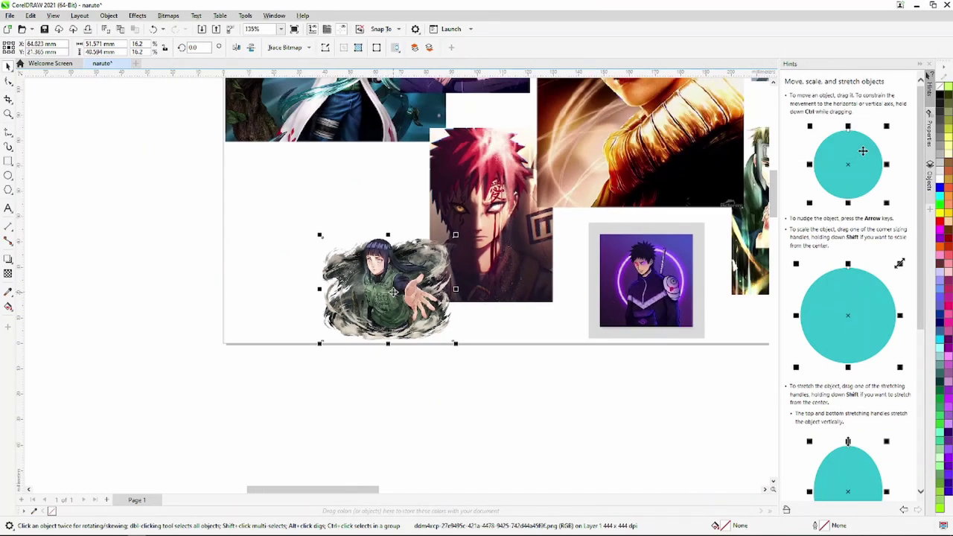
{"action": "scroll", "coordinate": [393, 291], "scroll_direction": "down", "scroll_amount": 2}
{"action": "scroll", "coordinate": [416, 313], "scroll_direction": "down", "scroll_amount": 2}
{"action": "left_click_drag", "start_coordinate": [714, 407], "coordinate": [453, 388]}
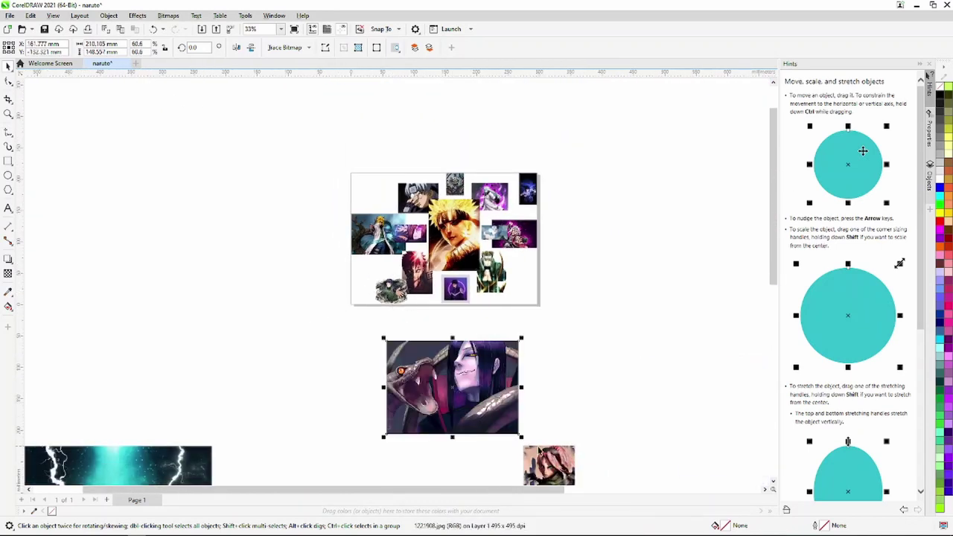
{"action": "scroll", "coordinate": [430, 367], "scroll_direction": "up", "scroll_amount": 2}
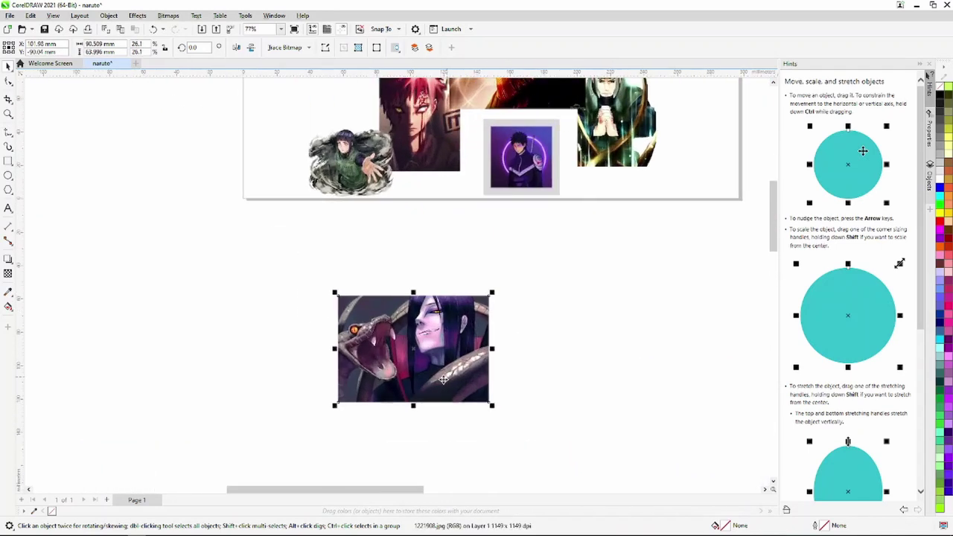
{"action": "left_click_drag", "start_coordinate": [414, 350], "coordinate": [364, 227]}
{"action": "scroll", "coordinate": [367, 207], "scroll_direction": "down", "scroll_amount": 3}
{"action": "scroll", "coordinate": [352, 118], "scroll_direction": "up", "scroll_amount": 3}
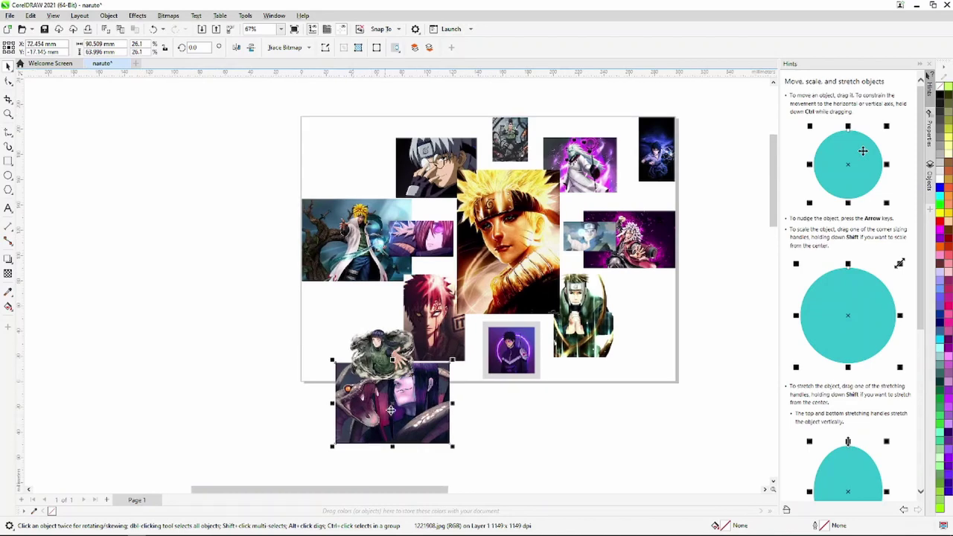
Shrink Orochimaru further and fit it into the collage's top-left corner.
{"action": "left_click_drag", "start_coordinate": [392, 398], "coordinate": [357, 167]}
{"action": "scroll", "coordinate": [358, 167], "scroll_direction": "up", "scroll_amount": 2}
{"action": "left_click_drag", "start_coordinate": [475, 251], "coordinate": [368, 171]}
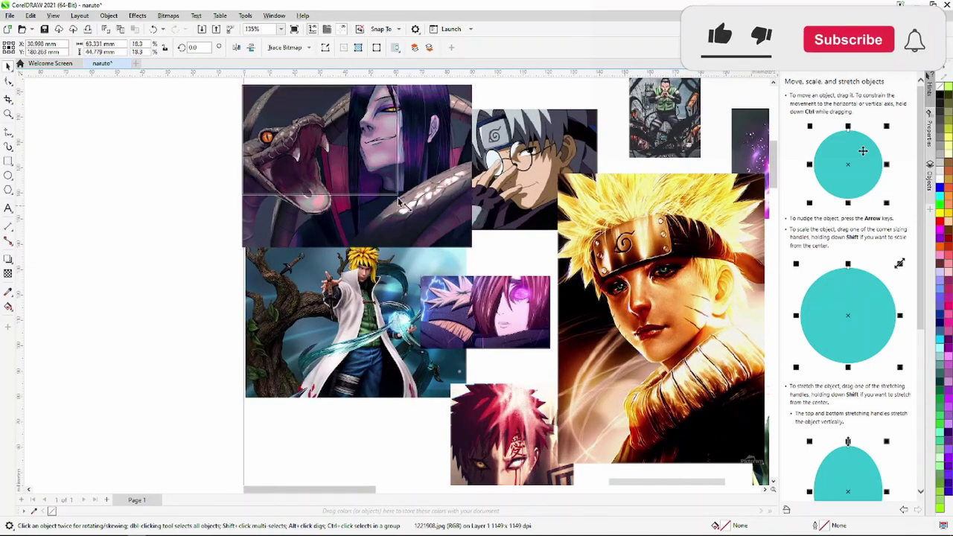
{"action": "scroll", "coordinate": [368, 171], "scroll_direction": "up", "scroll_amount": 2}
{"action": "scroll", "coordinate": [362, 171], "scroll_direction": "down", "scroll_amount": 1}
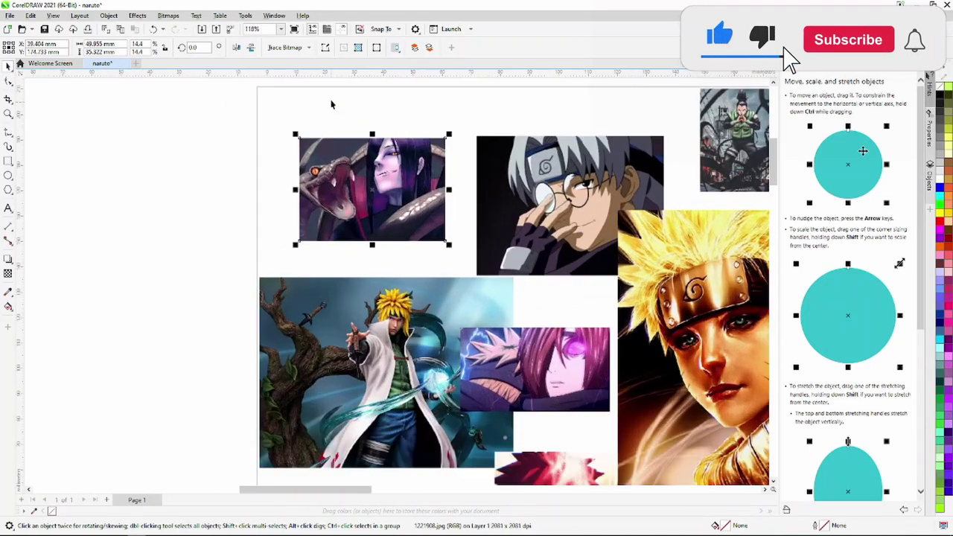
{"action": "left_click_drag", "start_coordinate": [380, 209], "coordinate": [337, 154]}
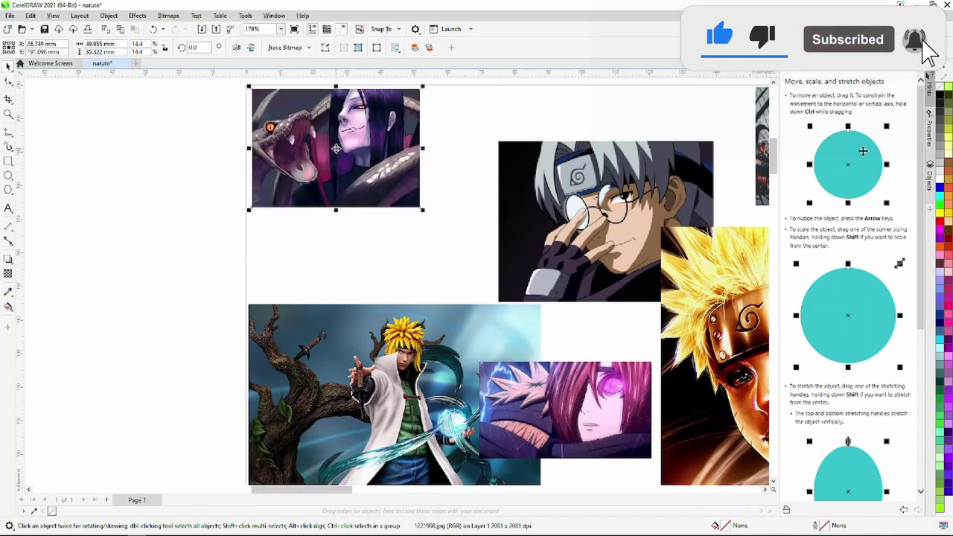
{"action": "scroll", "coordinate": [355, 164], "scroll_direction": "down", "scroll_amount": 1}
{"action": "left_click_drag", "start_coordinate": [415, 210], "coordinate": [432, 233]}
Bring the Sakura image up beside the collage.
{"action": "scroll", "coordinate": [431, 232], "scroll_direction": "down", "scroll_amount": 12}
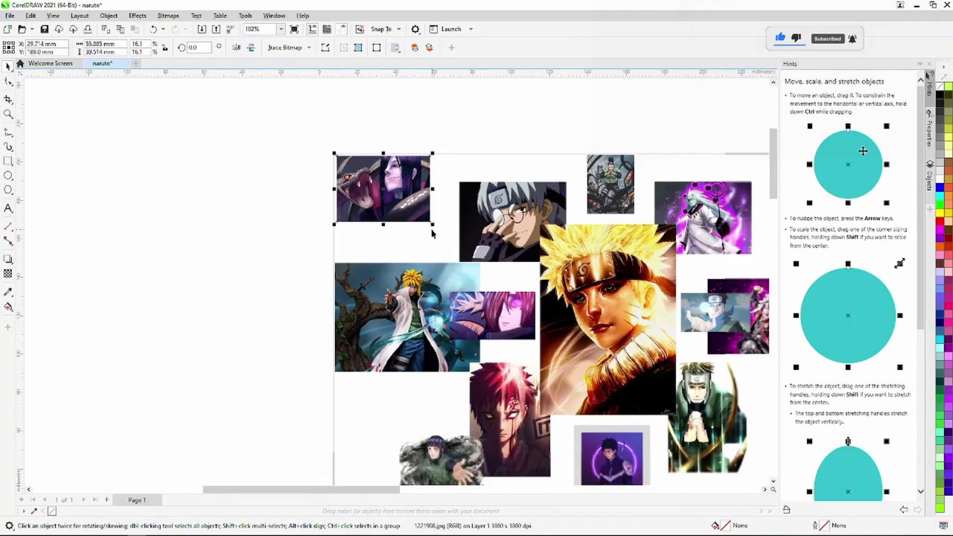
{"action": "mouse_move", "coordinate": [537, 414]}
{"action": "left_mouse_down"}
{"action": "mouse_move", "coordinate": [514, 320]}
{"action": "mouse_move", "coordinate": [494, 132]}
{"action": "left_mouse_up"}
{"action": "scroll", "coordinate": [515, 320], "scroll_direction": "up", "scroll_amount": 8}
{"action": "scroll", "coordinate": [565, 370], "scroll_direction": "up", "scroll_amount": 3}
Shrink the Sakura image and settle it on the collage's lower-right.
{"action": "scroll", "coordinate": [558, 192], "scroll_direction": "down", "scroll_amount": 3}
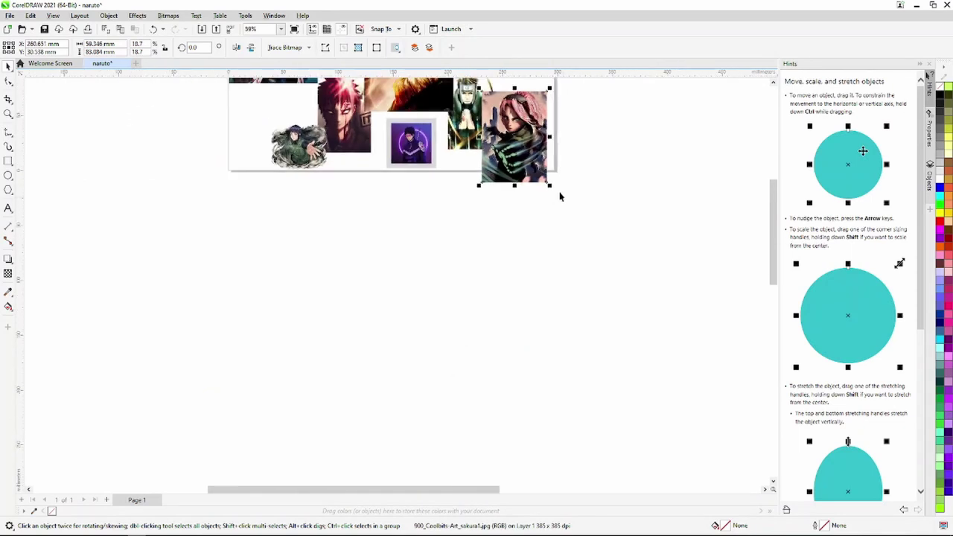
{"action": "scroll", "coordinate": [554, 127], "scroll_direction": "up", "scroll_amount": 2}
{"action": "scroll", "coordinate": [554, 128], "scroll_direction": "up", "scroll_amount": 3}
{"action": "left_click_drag", "start_coordinate": [566, 330], "coordinate": [536, 292]}
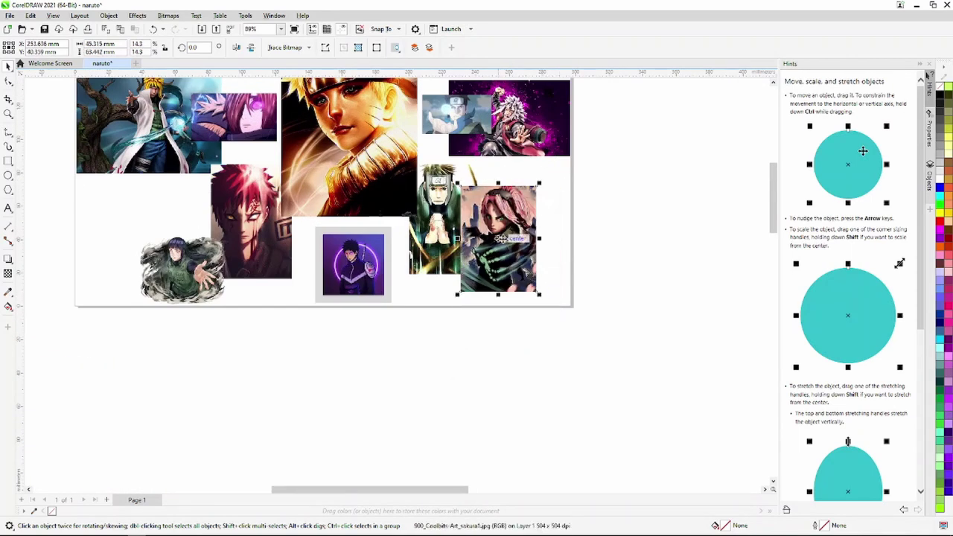
{"action": "left_click_drag", "start_coordinate": [500, 245], "coordinate": [532, 255]}
{"action": "scroll", "coordinate": [532, 255], "scroll_direction": "up", "scroll_amount": 2}
{"action": "scroll", "coordinate": [532, 257], "scroll_direction": "up", "scroll_amount": 1}
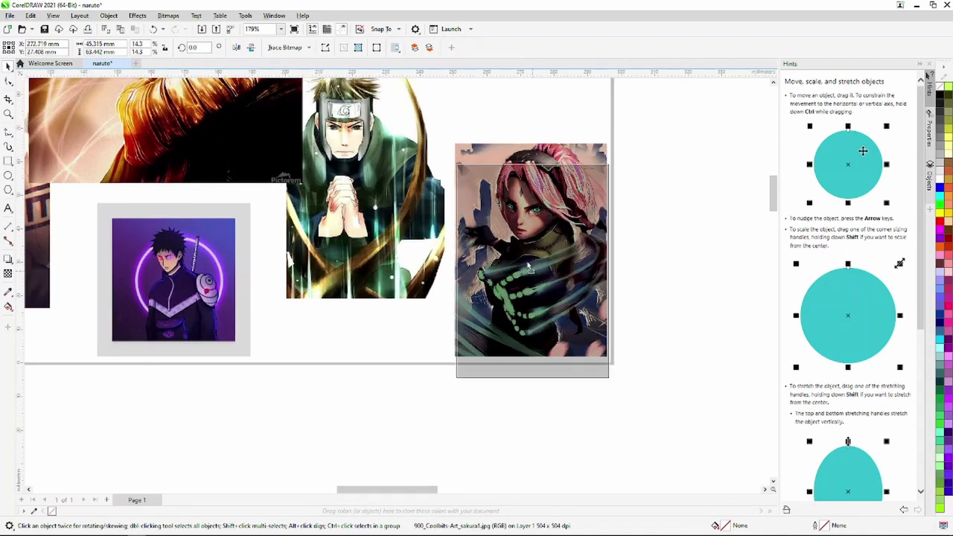
{"action": "left_click_drag", "start_coordinate": [539, 260], "coordinate": [547, 293]}
{"action": "scroll", "coordinate": [542, 287], "scroll_direction": "up", "scroll_amount": 2}
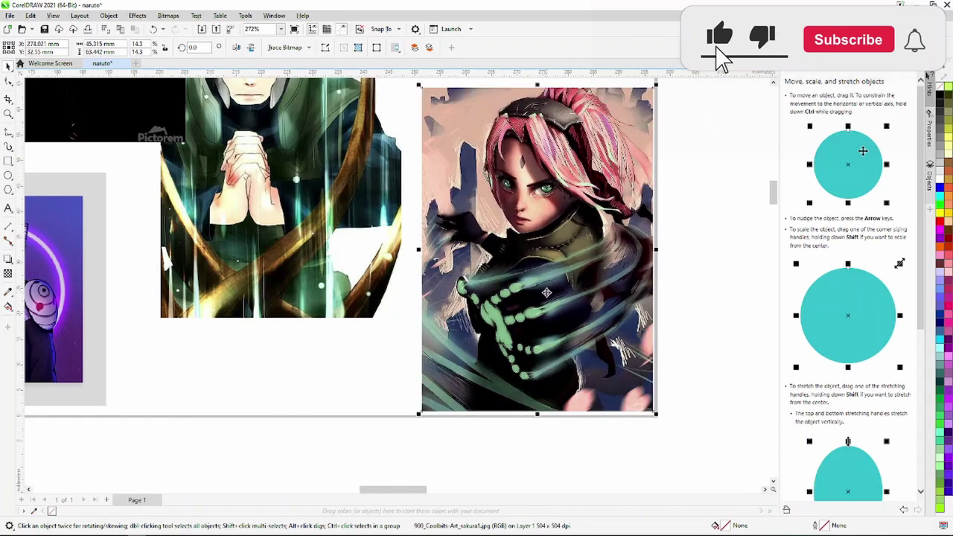
Bring in the Rock Lee image and place it enlarged at the lower-left beside Hinata.
{"action": "scroll", "coordinate": [543, 292], "scroll_direction": "down", "scroll_amount": 1}
{"action": "scroll", "coordinate": [544, 292], "scroll_direction": "down", "scroll_amount": 4}
{"action": "scroll", "coordinate": [544, 293], "scroll_direction": "down", "scroll_amount": 4}
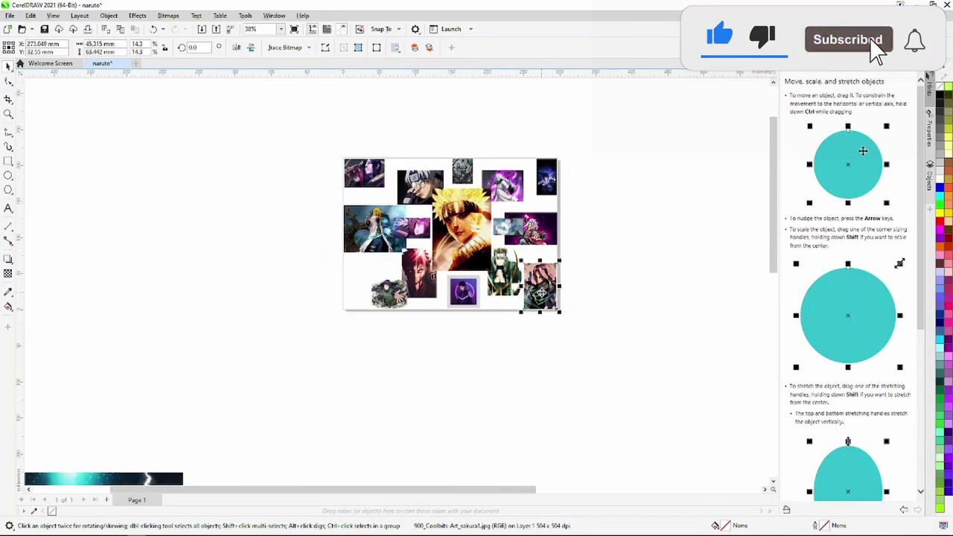
{"action": "scroll", "coordinate": [536, 298], "scroll_direction": "down", "scroll_amount": 2}
{"action": "mouse_move", "coordinate": [214, 484]}
{"action": "left_mouse_down"}
{"action": "mouse_move", "coordinate": [423, 352]}
{"action": "mouse_move", "coordinate": [286, 160]}
{"action": "left_mouse_up"}
{"action": "scroll", "coordinate": [423, 352], "scroll_direction": "up", "scroll_amount": 2}
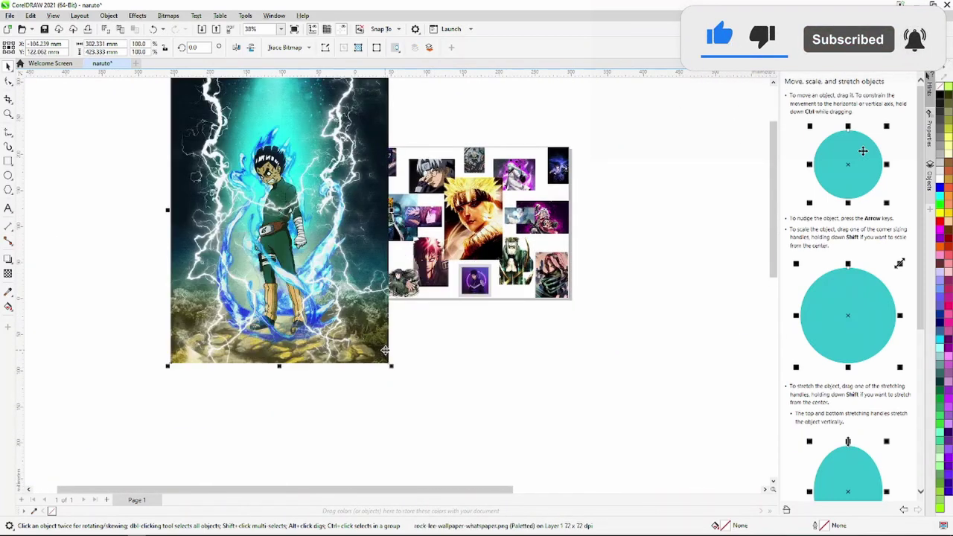
{"action": "mouse_move", "coordinate": [389, 371]}
{"action": "left_mouse_down"}
{"action": "mouse_move", "coordinate": [398, 403]}
{"action": "mouse_move", "coordinate": [288, 230]}
{"action": "mouse_move", "coordinate": [395, 376]}
{"action": "mouse_move", "coordinate": [294, 253]}
{"action": "left_mouse_up"}
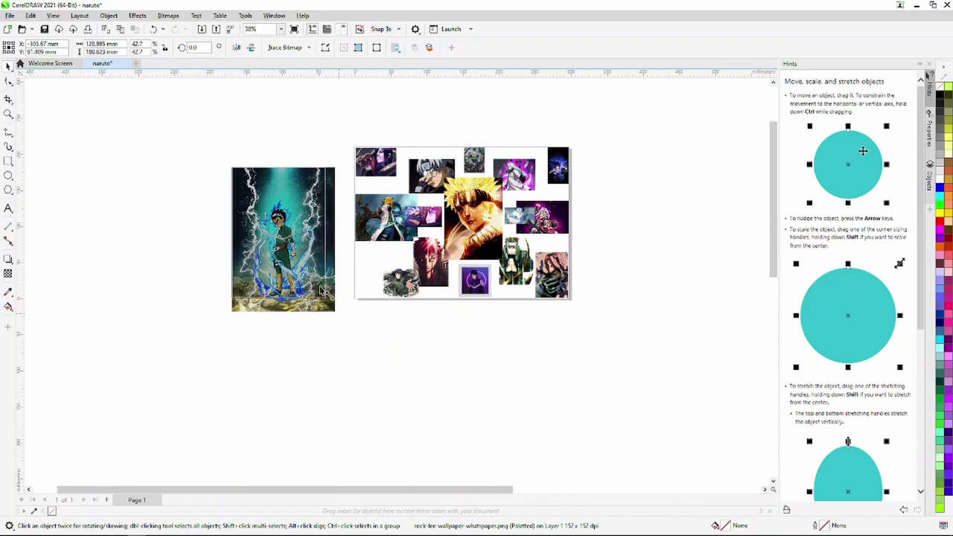
{"action": "scroll", "coordinate": [257, 212], "scroll_direction": "up", "scroll_amount": 2}
{"action": "scroll", "coordinate": [372, 315], "scroll_direction": "up", "scroll_amount": 2}
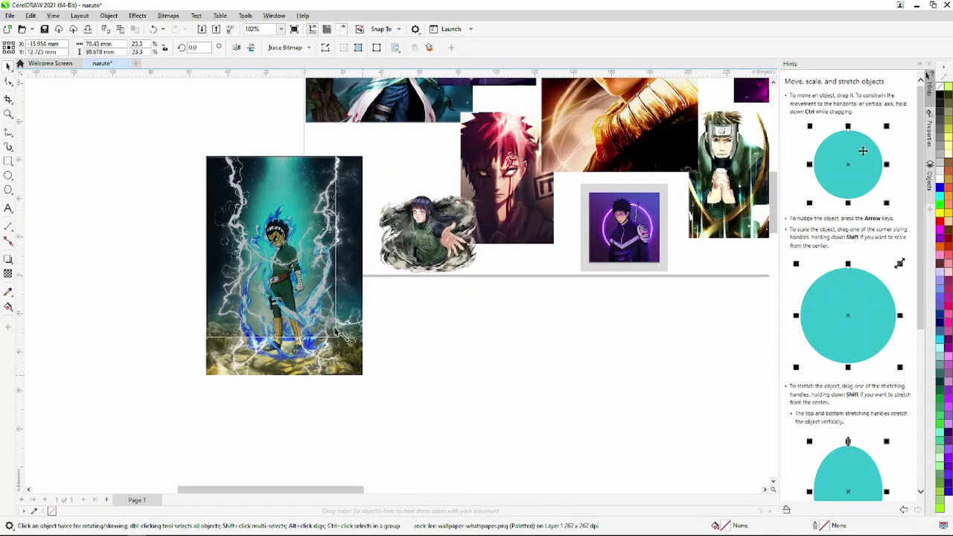
{"action": "mouse_move", "coordinate": [275, 236]}
{"action": "left_mouse_down"}
{"action": "mouse_move", "coordinate": [419, 289]}
{"action": "mouse_move", "coordinate": [358, 208]}
{"action": "mouse_move", "coordinate": [319, 249]}
{"action": "left_mouse_up"}
{"action": "scroll", "coordinate": [402, 178], "scroll_direction": "up", "scroll_amount": 3}
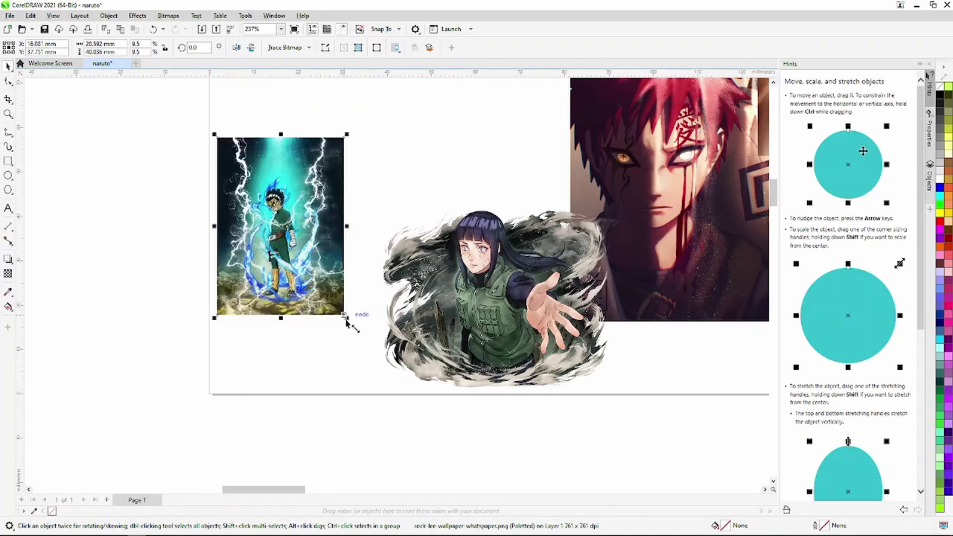
{"action": "mouse_move", "coordinate": [345, 317]}
{"action": "left_mouse_down"}
{"action": "mouse_move", "coordinate": [406, 388]}
{"action": "mouse_move", "coordinate": [395, 387]}
{"action": "left_mouse_up"}
Put Rock Lee behind Hinata, enlarge it from its top-right corner, and raise Hinata.
{"action": "right_click", "coordinate": [300, 244]}
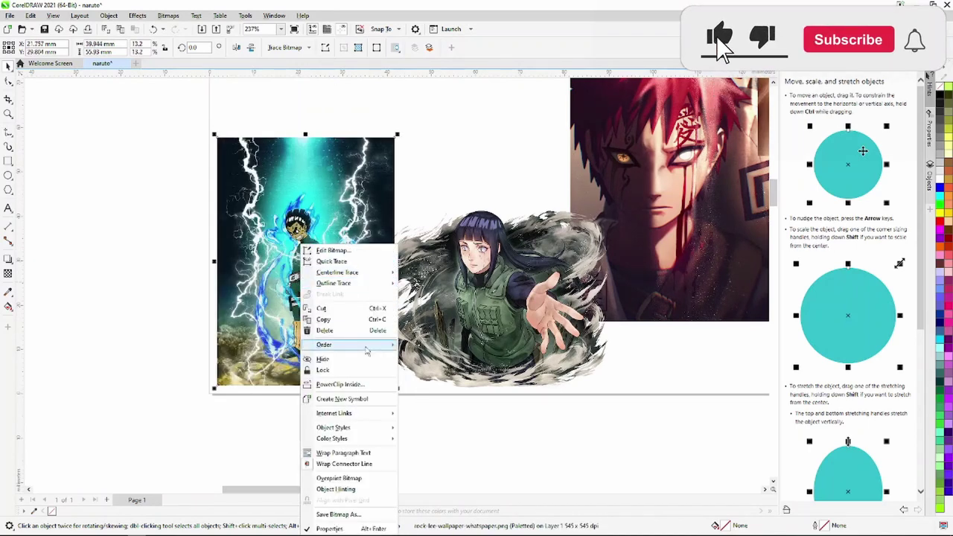
{"action": "mouse_move", "coordinate": [347, 345]}
{"action": "left_click", "coordinate": [439, 360]}
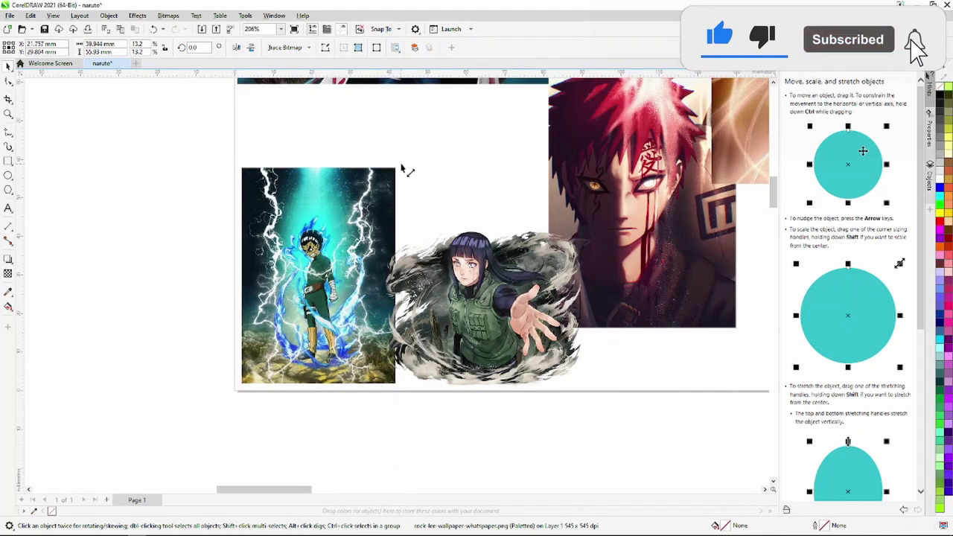
{"action": "left_click_drag", "start_coordinate": [402, 170], "coordinate": [416, 138]}
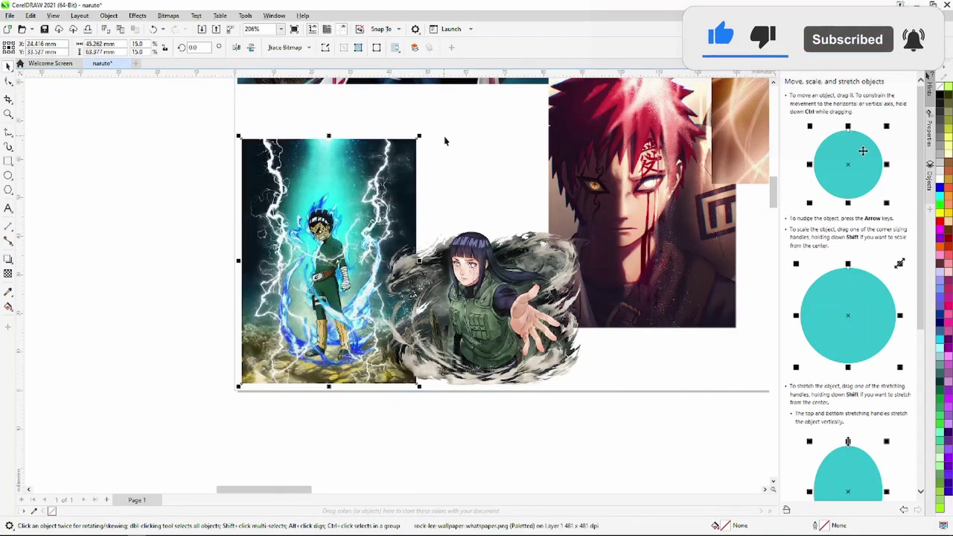
{"action": "left_click_drag", "start_coordinate": [493, 324], "coordinate": [491, 232]}
{"action": "scroll", "coordinate": [492, 232], "scroll_direction": "down", "scroll_amount": 3}
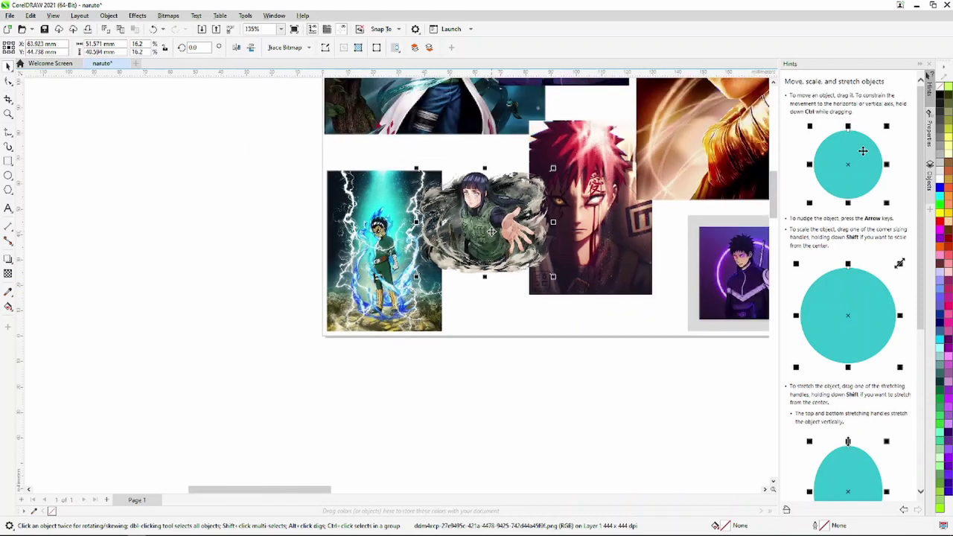
{"action": "scroll", "coordinate": [492, 232], "scroll_direction": "down", "scroll_amount": 3}
{"action": "scroll", "coordinate": [491, 232], "scroll_direction": "down", "scroll_amount": 2}
{"action": "scroll", "coordinate": [492, 232], "scroll_direction": "down", "scroll_amount": 1}
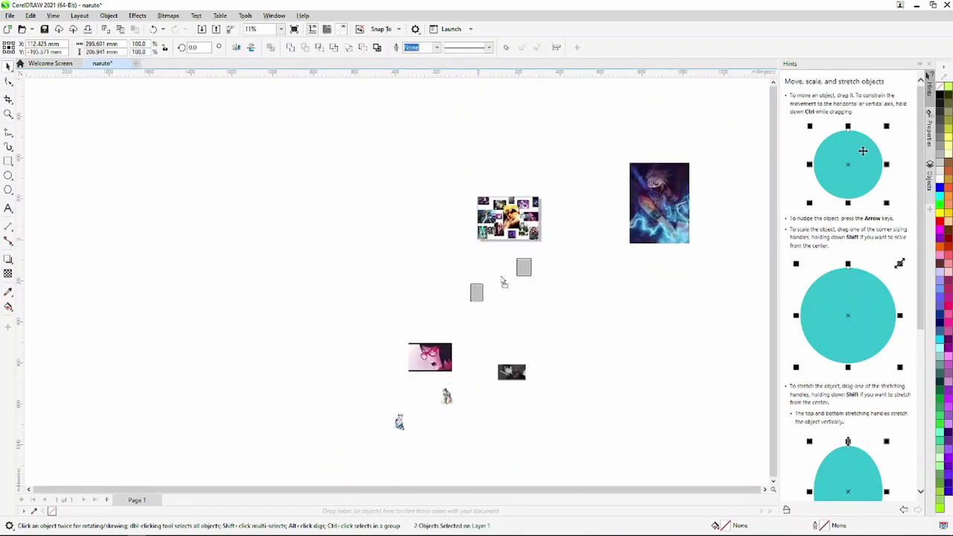
Drag the Kakashi image onto the collage and shrink it down.
{"action": "left_click_drag", "start_coordinate": [580, 291], "coordinate": [581, 292]}
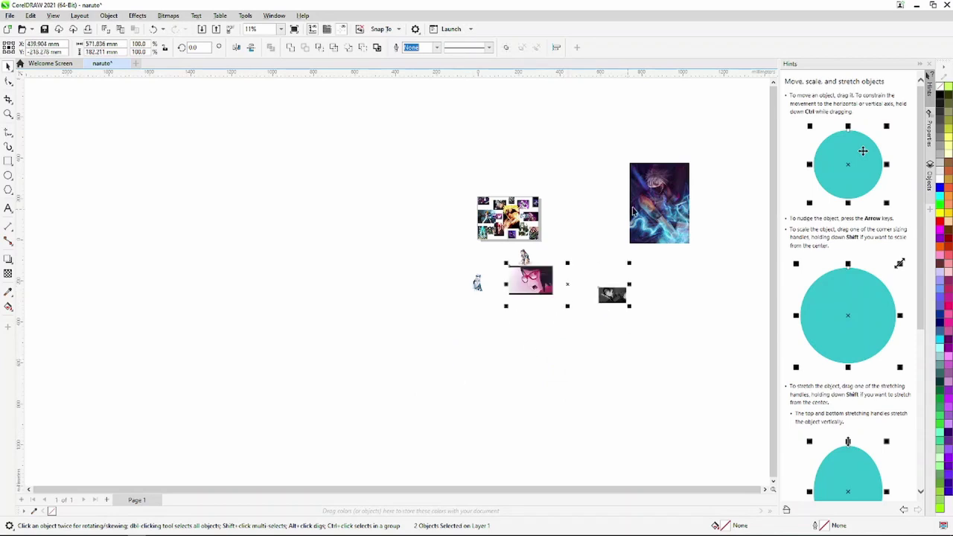
{"action": "left_click_drag", "start_coordinate": [634, 211], "coordinate": [587, 210]}
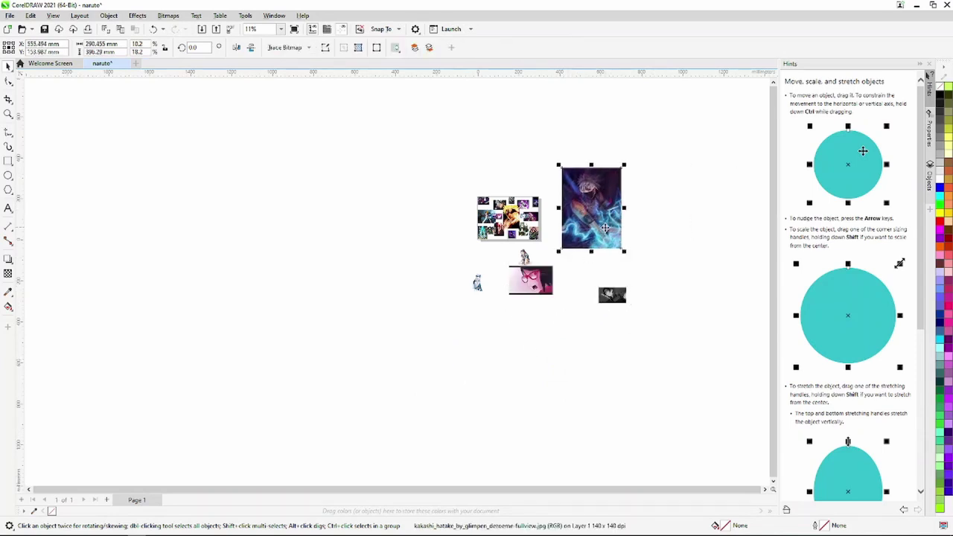
{"action": "scroll", "coordinate": [626, 257], "scroll_direction": "up", "scroll_amount": 2}
{"action": "scroll", "coordinate": [655, 192], "scroll_direction": "up", "scroll_amount": 2}
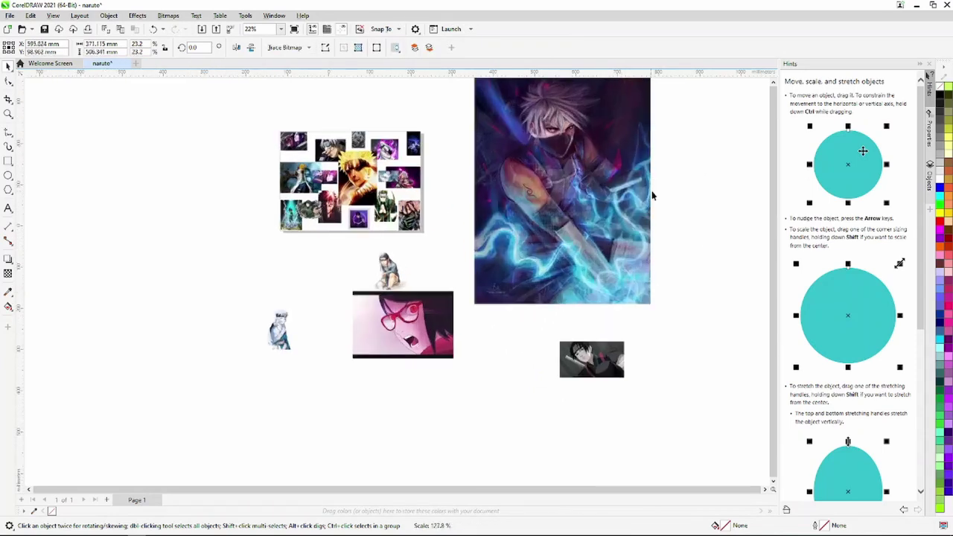
{"action": "left_click_drag", "start_coordinate": [593, 269], "coordinate": [555, 210]}
{"action": "left_click_drag", "start_coordinate": [484, 106], "coordinate": [395, 213]}
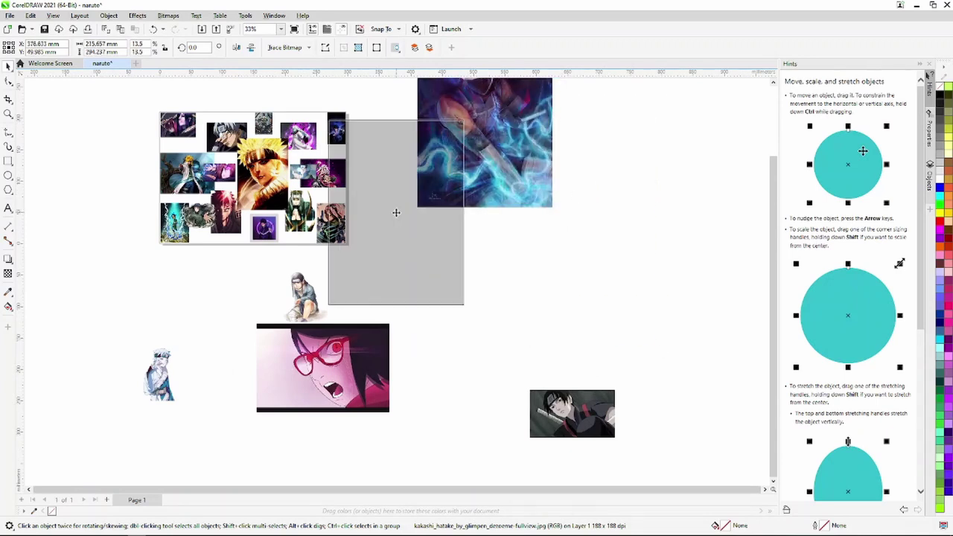
{"action": "scroll", "coordinate": [417, 283], "scroll_direction": "up", "scroll_amount": 3}
{"action": "left_click_drag", "start_coordinate": [557, 433], "coordinate": [415, 236]}
{"action": "scroll", "coordinate": [415, 235], "scroll_direction": "down", "scroll_amount": 2}
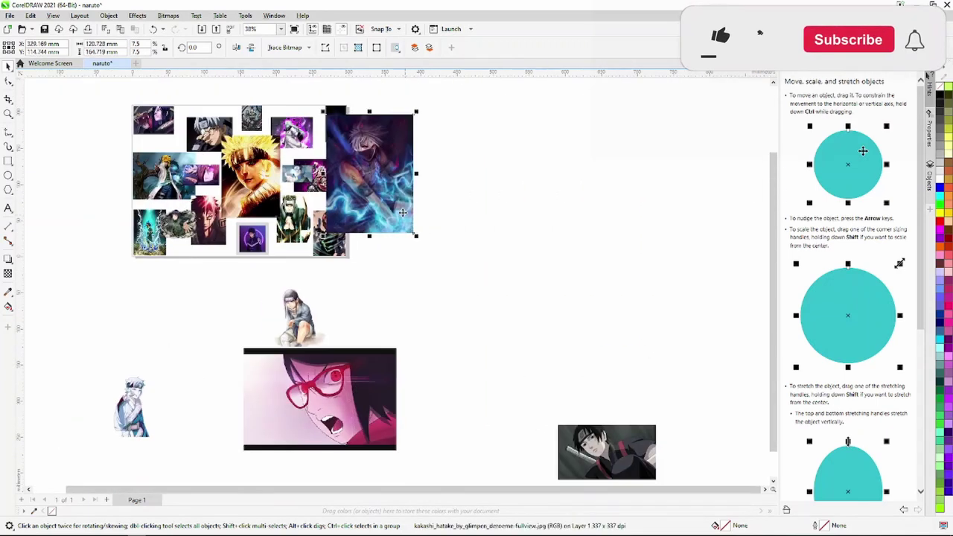
{"action": "left_click_drag", "start_coordinate": [367, 161], "coordinate": [460, 183]}
{"action": "mouse_move", "coordinate": [508, 254]}
{"action": "left_mouse_down"}
{"action": "mouse_move", "coordinate": [472, 202]}
{"action": "mouse_move", "coordinate": [316, 239]}
{"action": "left_mouse_up"}
Shrink Kakashi to fit the right column, just above the Sakura image.
{"action": "scroll", "coordinate": [472, 202], "scroll_direction": "up", "scroll_amount": 1}
{"action": "scroll", "coordinate": [316, 238], "scroll_direction": "up", "scroll_amount": 4}
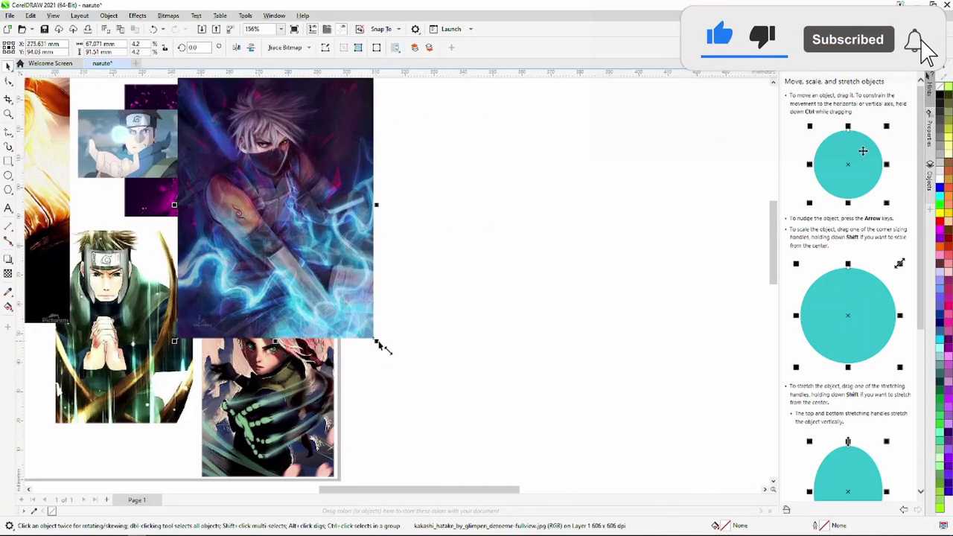
{"action": "left_click_drag", "start_coordinate": [376, 340], "coordinate": [315, 266]}
{"action": "left_click_drag", "start_coordinate": [260, 186], "coordinate": [281, 237]}
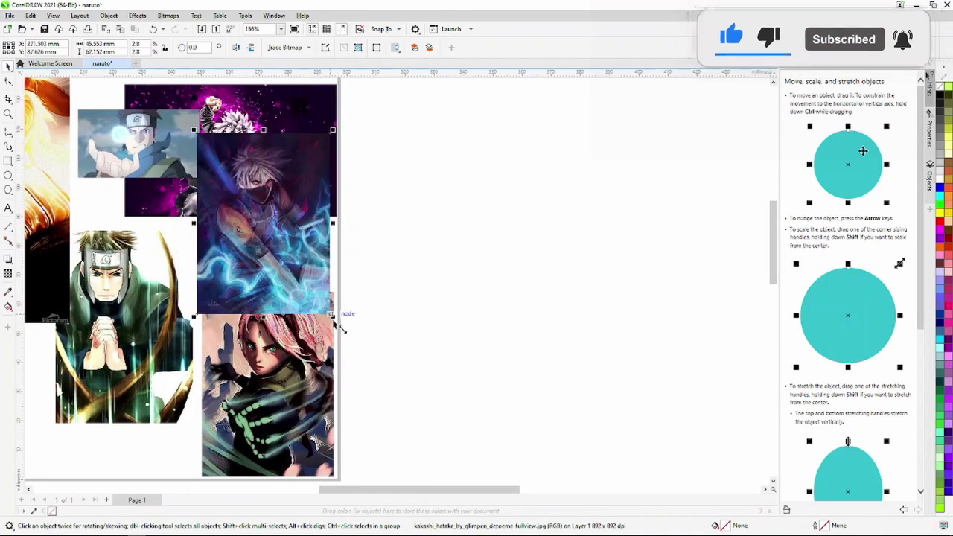
{"action": "left_click_drag", "start_coordinate": [336, 322], "coordinate": [286, 255]}
{"action": "left_click_drag", "start_coordinate": [249, 225], "coordinate": [280, 270]}
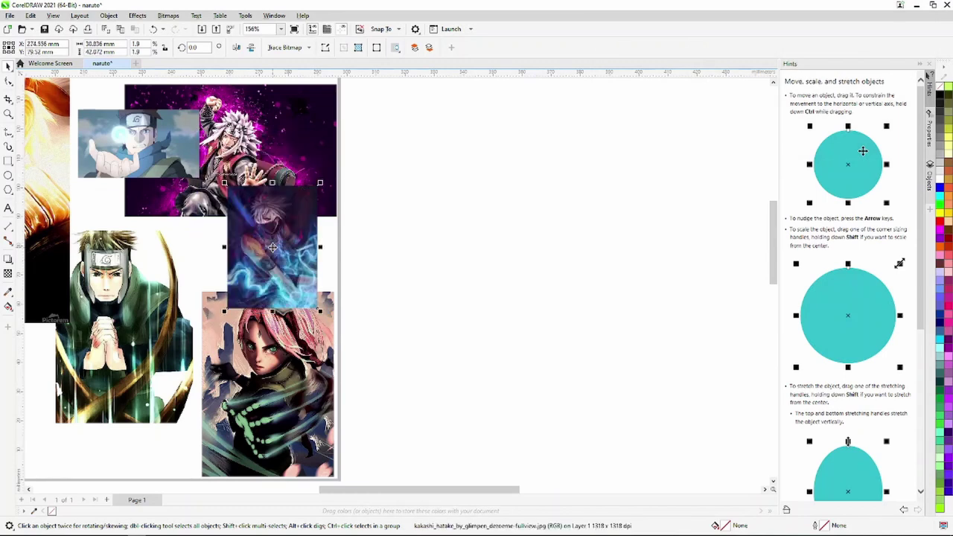
{"action": "scroll", "coordinate": [280, 270], "scroll_direction": "up", "scroll_amount": 2}
Send the Sakura image To Back of Layer, then reselect Kakashi.
{"action": "right_click", "coordinate": [273, 421]}
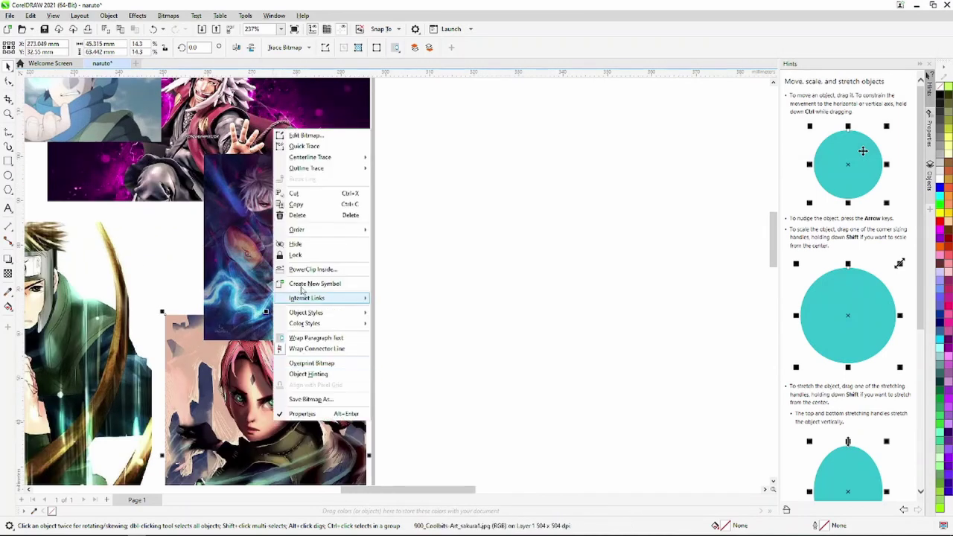
{"action": "mouse_move", "coordinate": [297, 230]}
{"action": "left_click", "coordinate": [426, 241]}
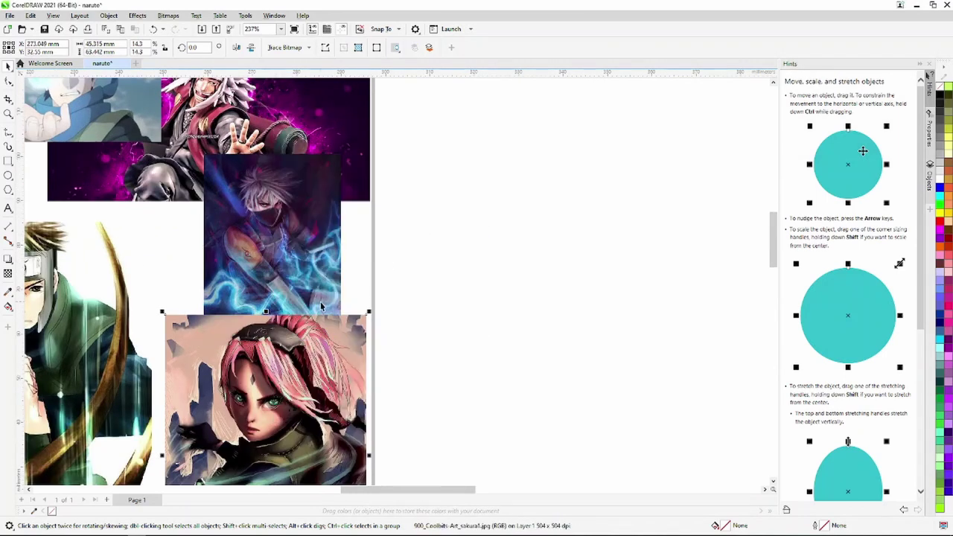
{"action": "scroll", "coordinate": [291, 265], "scroll_direction": "down", "scroll_amount": 2}
{"action": "left_click", "coordinate": [291, 265]}
{"action": "scroll", "coordinate": [291, 265], "scroll_direction": "down", "scroll_amount": 2}
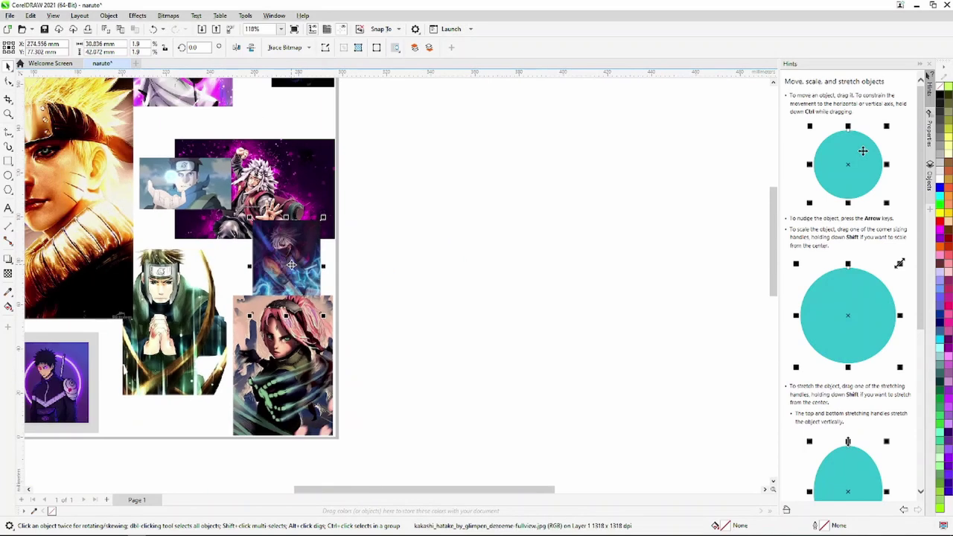
{"action": "scroll", "coordinate": [291, 265], "scroll_direction": "down", "scroll_amount": 2}
{"action": "scroll", "coordinate": [298, 174], "scroll_direction": "up", "scroll_amount": 2}
{"action": "scroll", "coordinate": [298, 175], "scroll_direction": "up", "scroll_amount": 1}
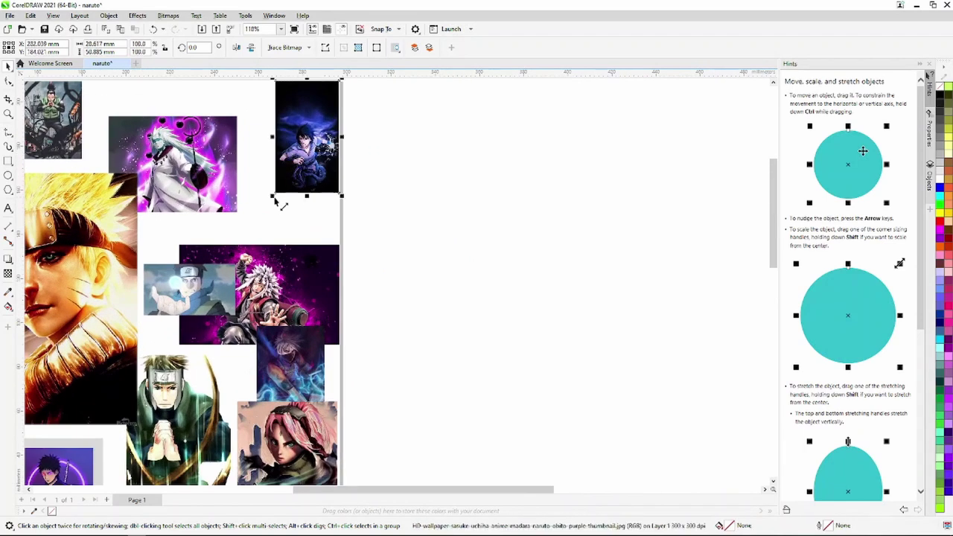
Enlarge the Sasuke image at top right and bring the Sarada image beside the collage.
{"action": "left_click_drag", "start_coordinate": [276, 199], "coordinate": [256, 223]}
{"action": "scroll", "coordinate": [256, 223], "scroll_direction": "down", "scroll_amount": 5}
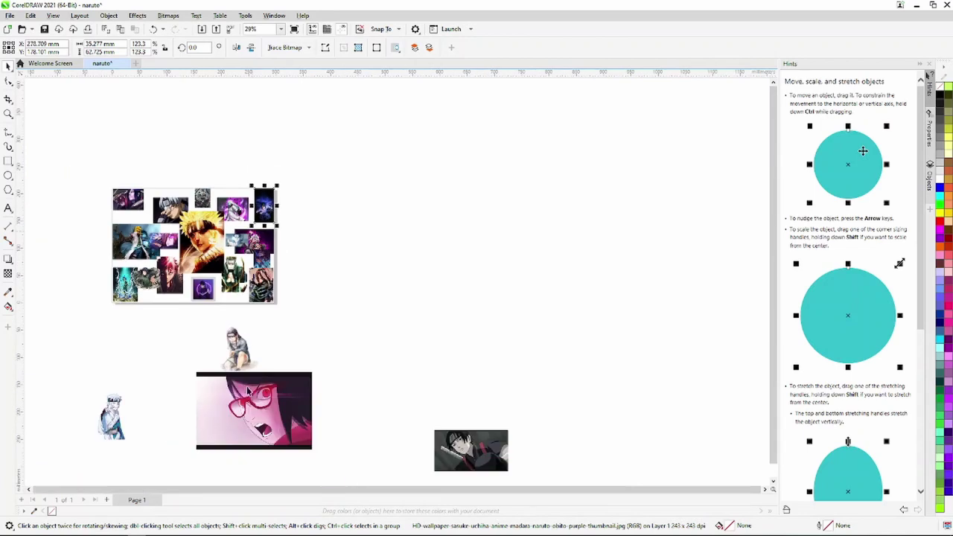
{"action": "left_click_drag", "start_coordinate": [248, 391], "coordinate": [395, 224]}
{"action": "scroll", "coordinate": [398, 238], "scroll_direction": "up", "scroll_amount": 2}
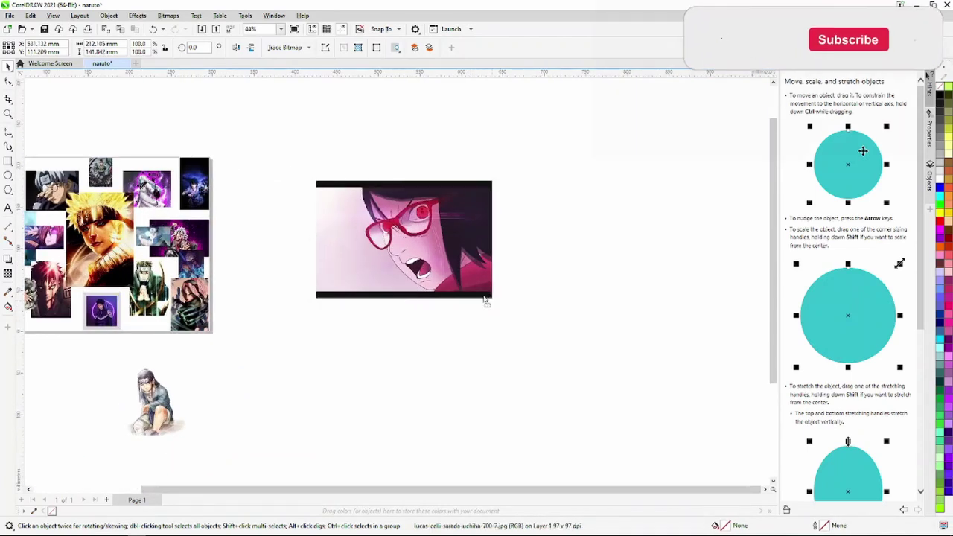
{"action": "left_click_drag", "start_coordinate": [492, 303], "coordinate": [316, 186]}
{"action": "left_click_drag", "start_coordinate": [264, 153], "coordinate": [82, 328]}
Shrink the Sarada image and place it at the bottom beside Obito and Yamato.
{"action": "scroll", "coordinate": [142, 357], "scroll_direction": "up", "scroll_amount": 2}
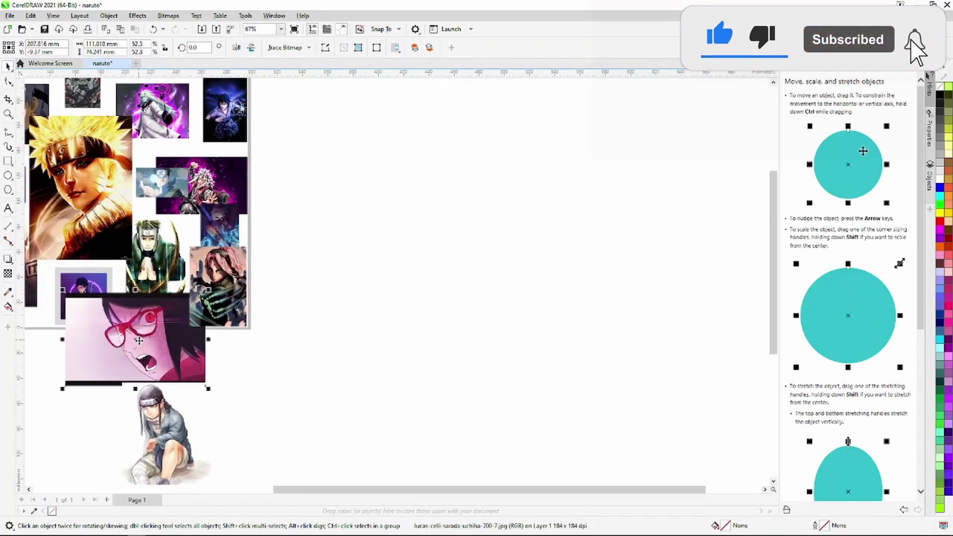
{"action": "scroll", "coordinate": [142, 357], "scroll_direction": "up", "scroll_amount": 2}
{"action": "left_click_drag", "start_coordinate": [240, 403], "coordinate": [153, 345]}
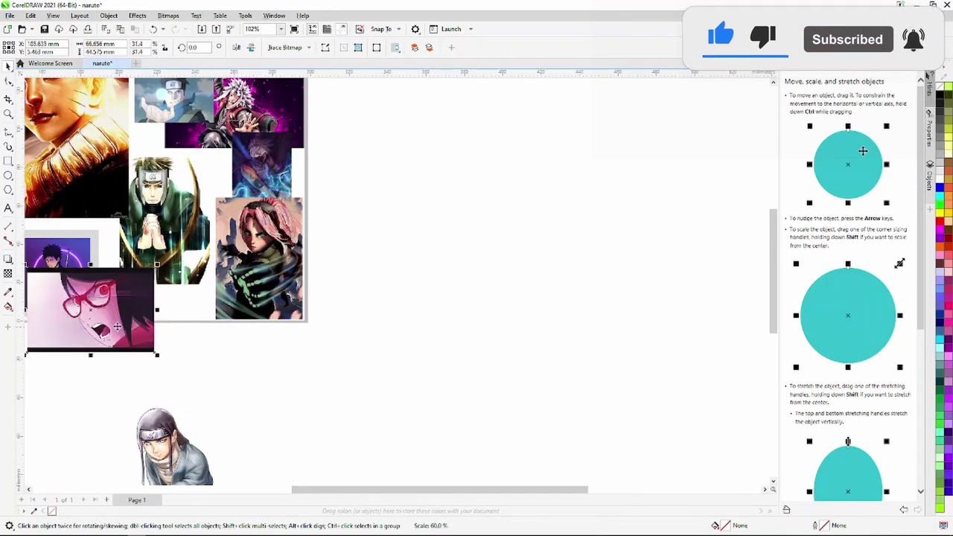
{"action": "left_click_drag", "start_coordinate": [90, 305], "coordinate": [170, 311]}
{"action": "left_click_drag", "start_coordinate": [238, 360], "coordinate": [197, 330]}
{"action": "scroll", "coordinate": [157, 326], "scroll_direction": "up", "scroll_amount": 3}
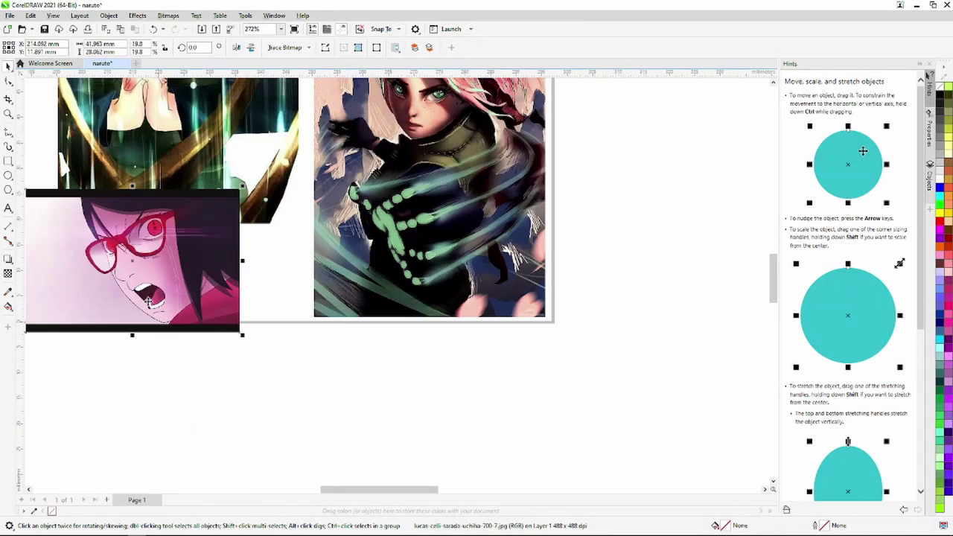
{"action": "left_click_drag", "start_coordinate": [124, 272], "coordinate": [181, 261]}
Enlarge Sarada slightly from its top-left corner next to Yamato.
{"action": "scroll", "coordinate": [182, 257], "scroll_direction": "down", "scroll_amount": 2}
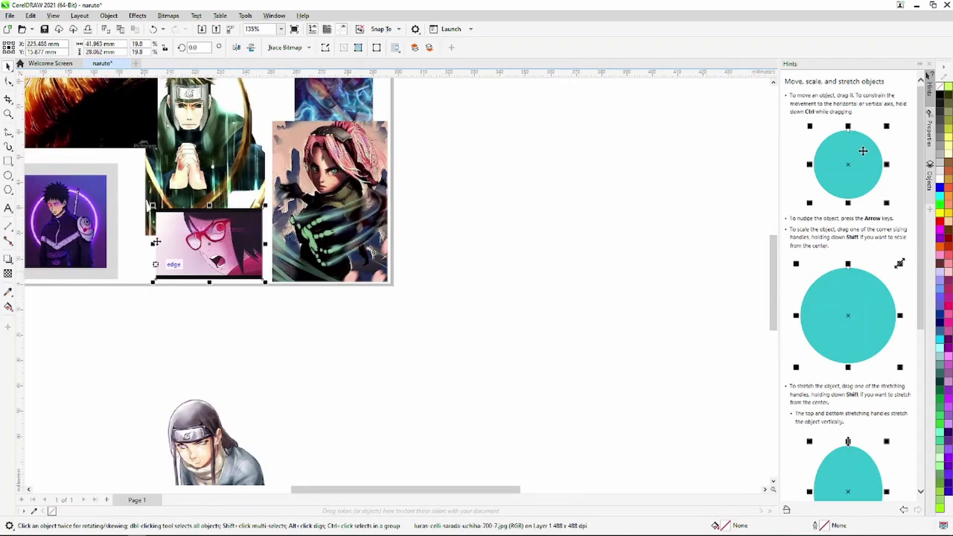
{"action": "left_click", "coordinate": [151, 216]}
{"action": "scroll", "coordinate": [183, 222], "scroll_direction": "down", "scroll_amount": 1}
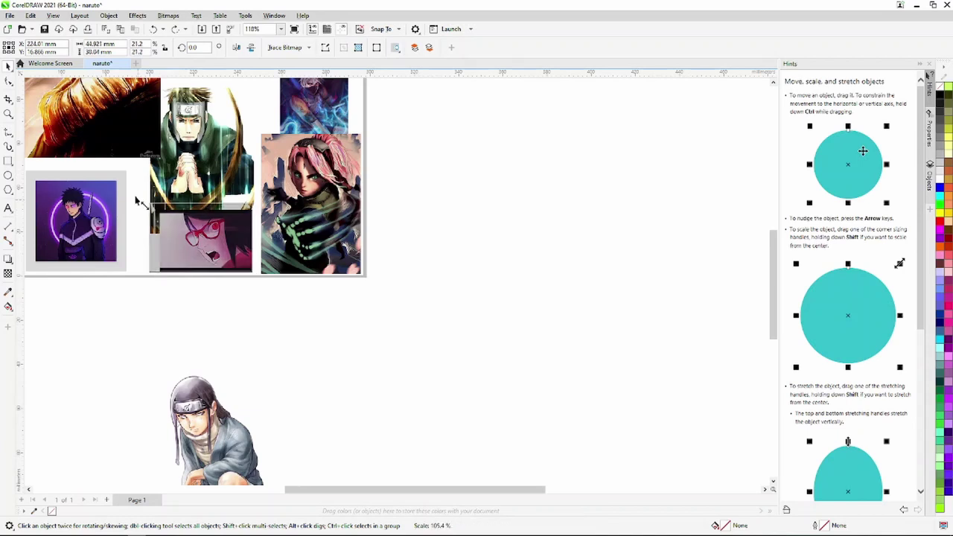
{"action": "left_click_drag", "start_coordinate": [157, 209], "coordinate": [133, 189]}
{"action": "scroll", "coordinate": [148, 216], "scroll_direction": "down", "scroll_amount": 6}
{"action": "scroll", "coordinate": [148, 216], "scroll_direction": "down", "scroll_amount": 2}
Shrink the Neji image to under half size and place it below the Orochimaru image.
{"action": "scroll", "coordinate": [282, 271], "scroll_direction": "down", "scroll_amount": 4}
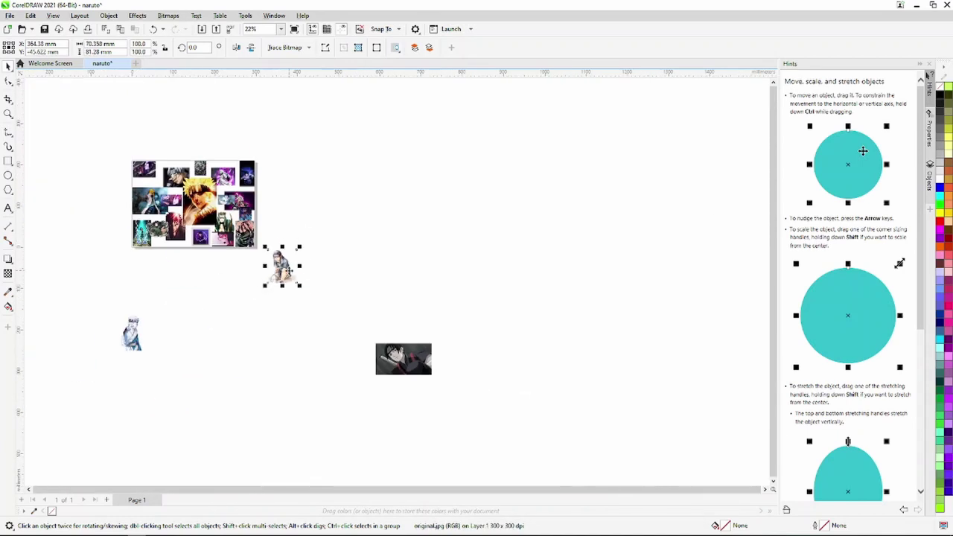
{"action": "scroll", "coordinate": [162, 152], "scroll_direction": "up", "scroll_amount": 4}
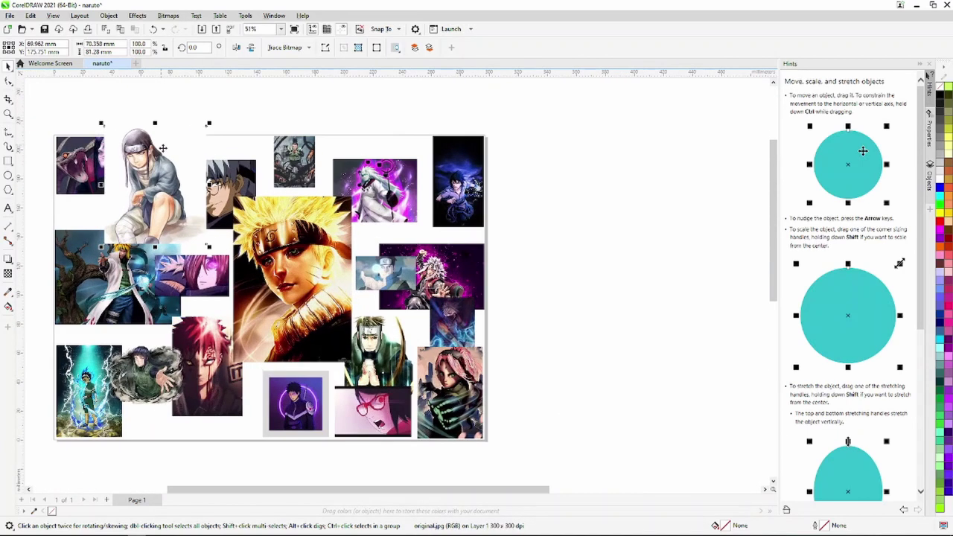
{"action": "left_click_drag", "start_coordinate": [211, 249], "coordinate": [159, 191]}
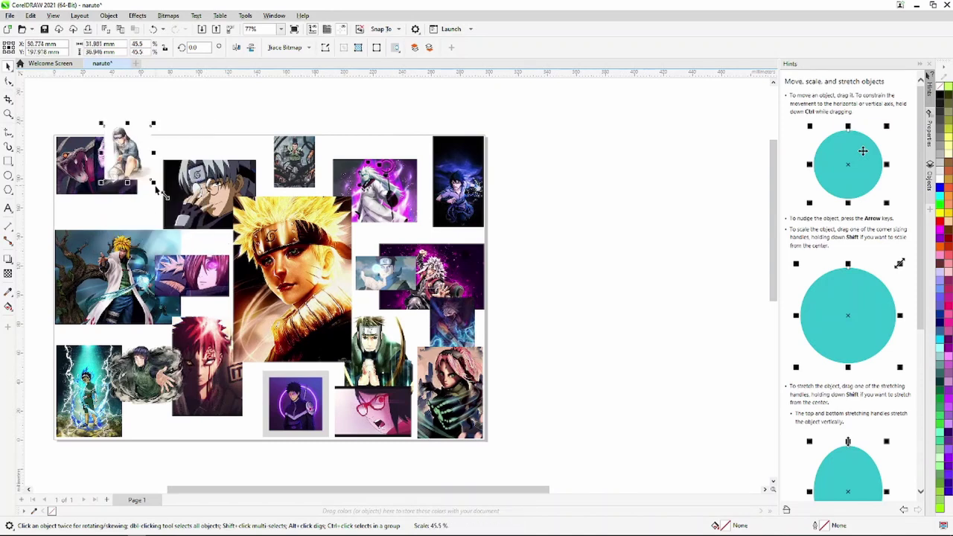
{"action": "left_click_drag", "start_coordinate": [125, 147], "coordinate": [84, 215]}
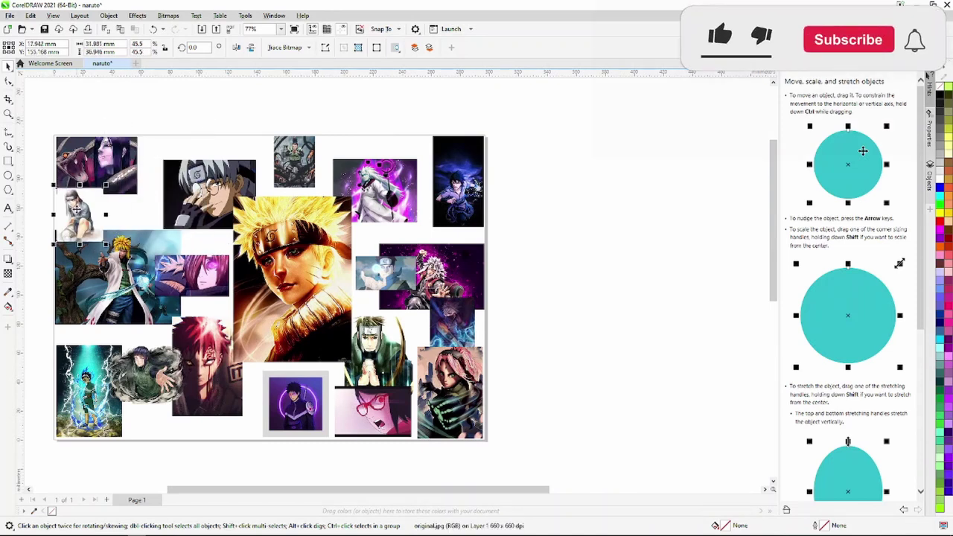
{"action": "scroll", "coordinate": [84, 215], "scroll_direction": "up", "scroll_amount": 3}
{"action": "scroll", "coordinate": [84, 215], "scroll_direction": "up", "scroll_amount": 1}
{"action": "scroll", "coordinate": [88, 209], "scroll_direction": "down", "scroll_amount": 2}
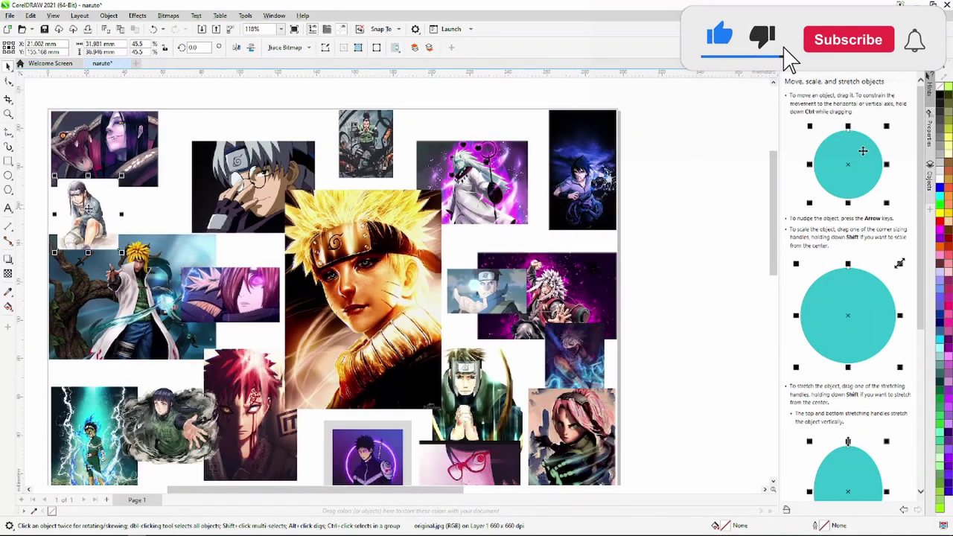
{"action": "scroll", "coordinate": [89, 210], "scroll_direction": "down", "scroll_amount": 3}
{"action": "scroll", "coordinate": [171, 345], "scroll_direction": "down", "scroll_amount": 1}
{"action": "scroll", "coordinate": [142, 398], "scroll_direction": "down", "scroll_amount": 2}
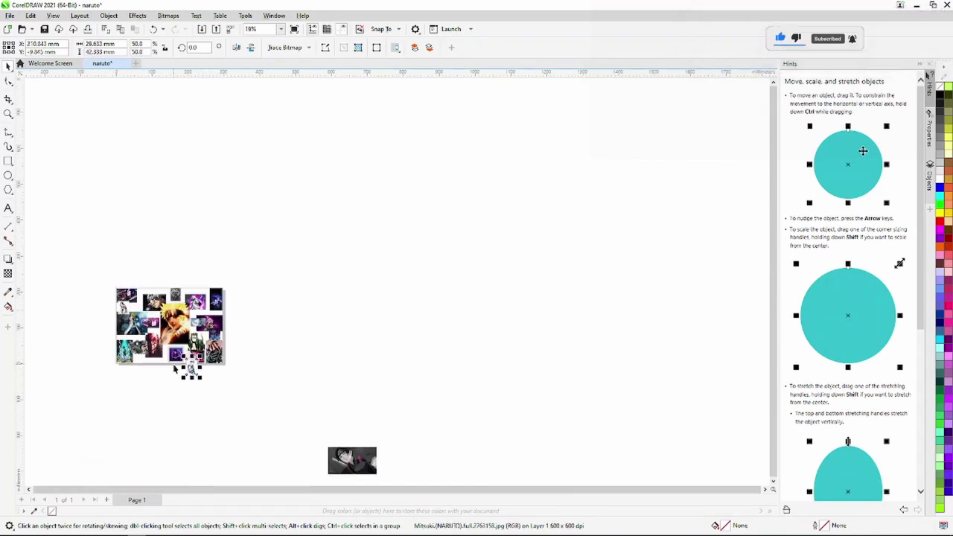
{"action": "scroll", "coordinate": [216, 381], "scroll_direction": "up", "scroll_amount": 3}
{"action": "scroll", "coordinate": [217, 380], "scroll_direction": "up", "scroll_amount": 1}
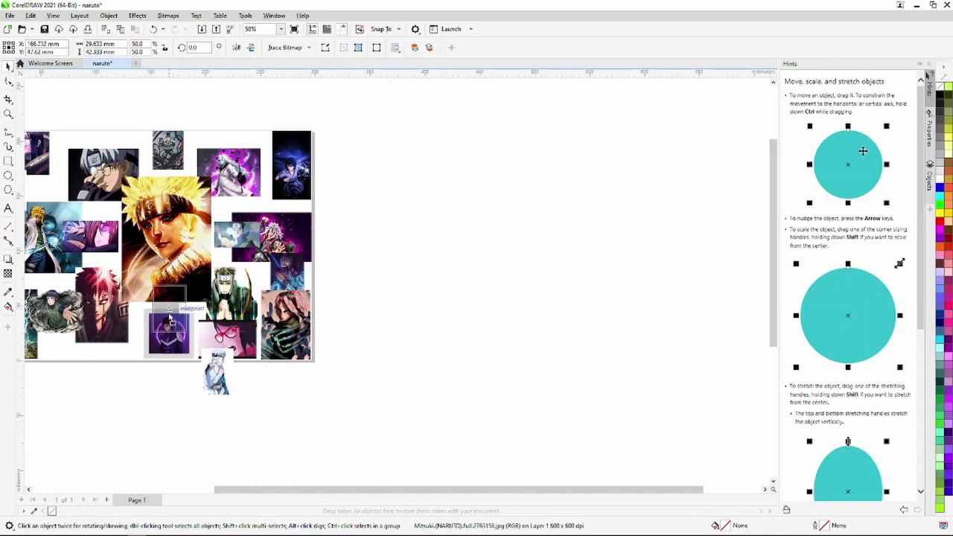
Drop the Mitsuki image into the collage, shrink it, and shift it right above Obito's image.
{"action": "left_click_drag", "start_coordinate": [170, 310], "coordinate": [172, 307]}
{"action": "scroll", "coordinate": [172, 304], "scroll_direction": "up", "scroll_amount": 3}
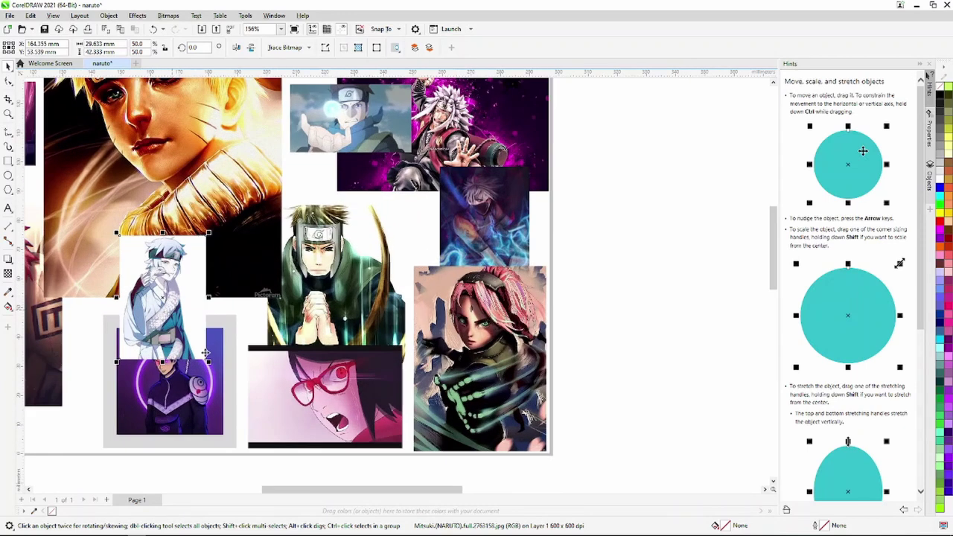
{"action": "left_click_drag", "start_coordinate": [211, 364], "coordinate": [187, 329]}
{"action": "left_click_drag", "start_coordinate": [151, 281], "coordinate": [176, 291]}
{"action": "scroll", "coordinate": [175, 291], "scroll_direction": "up", "scroll_amount": 1}
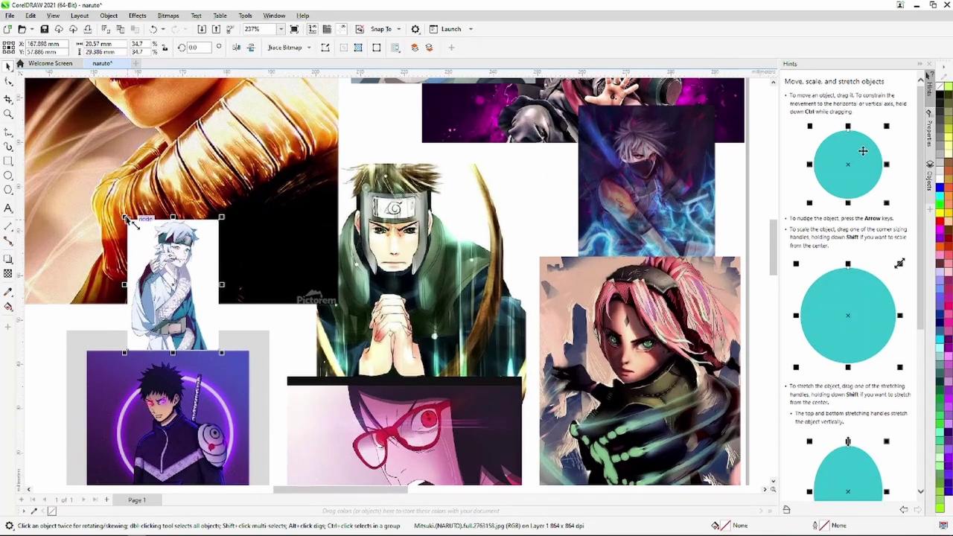
{"action": "scroll", "coordinate": [128, 221], "scroll_direction": "down", "scroll_amount": 4}
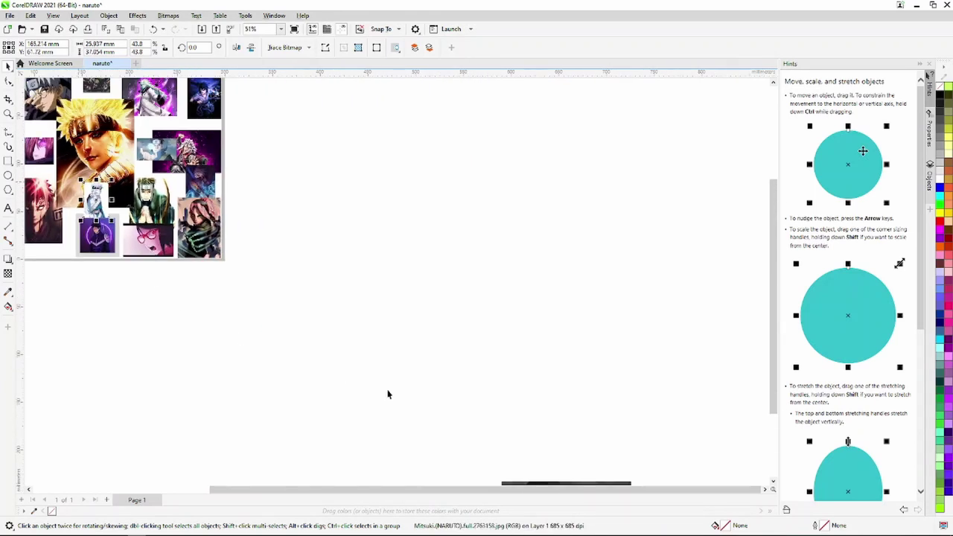
{"action": "scroll", "coordinate": [417, 391], "scroll_direction": "down", "scroll_amount": 2}
{"action": "scroll", "coordinate": [453, 385], "scroll_direction": "down", "scroll_amount": 2}
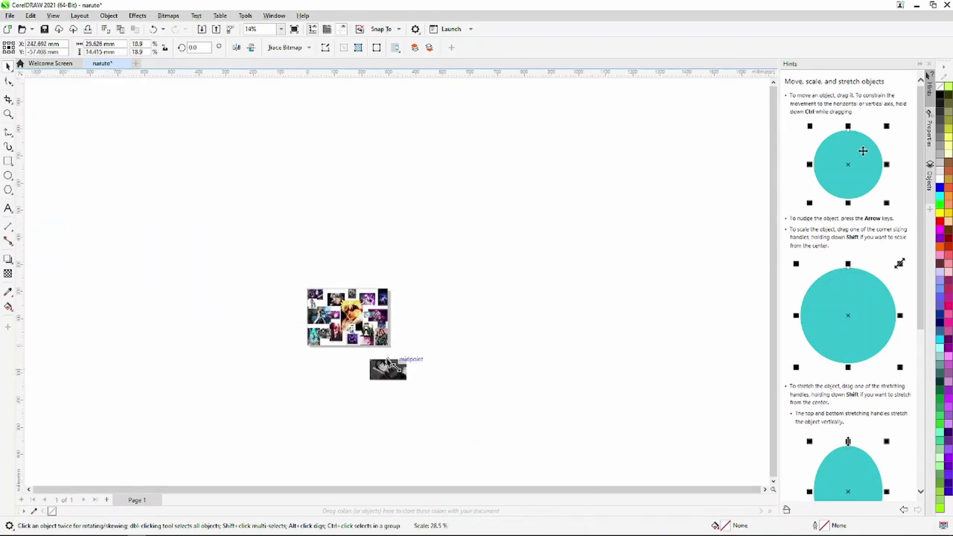
Drag the nar.jpeg dark image onto the collage and enlarge it by a corner handle.
{"action": "scroll", "coordinate": [387, 363], "scroll_direction": "up", "scroll_amount": 2}
{"action": "scroll", "coordinate": [372, 365], "scroll_direction": "up", "scroll_amount": 1}
{"action": "scroll", "coordinate": [309, 247], "scroll_direction": "up", "scroll_amount": 3}
{"action": "left_click_drag", "start_coordinate": [372, 365], "coordinate": [309, 247]}
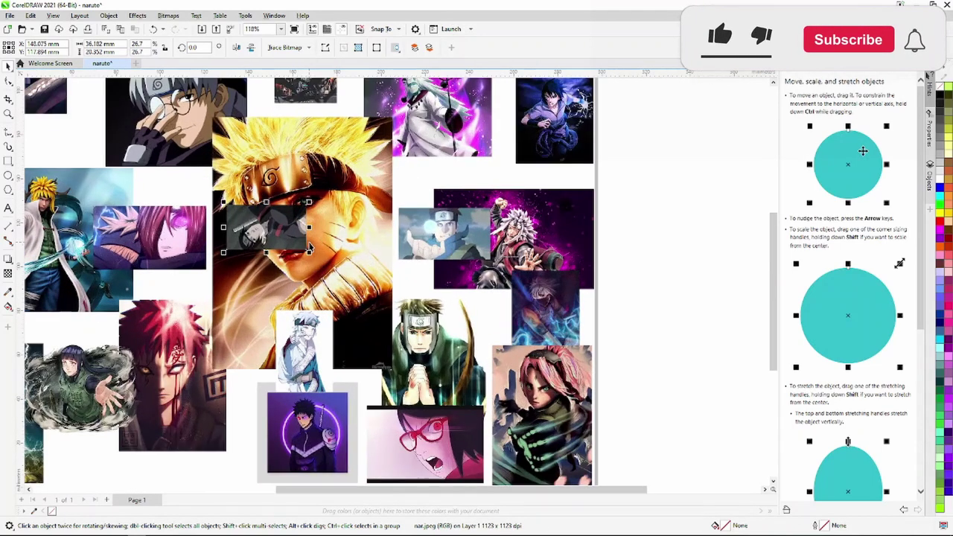
{"action": "scroll", "coordinate": [309, 247], "scroll_direction": "up", "scroll_amount": 2}
{"action": "left_click_drag", "start_coordinate": [165, 177], "coordinate": [167, 256]}
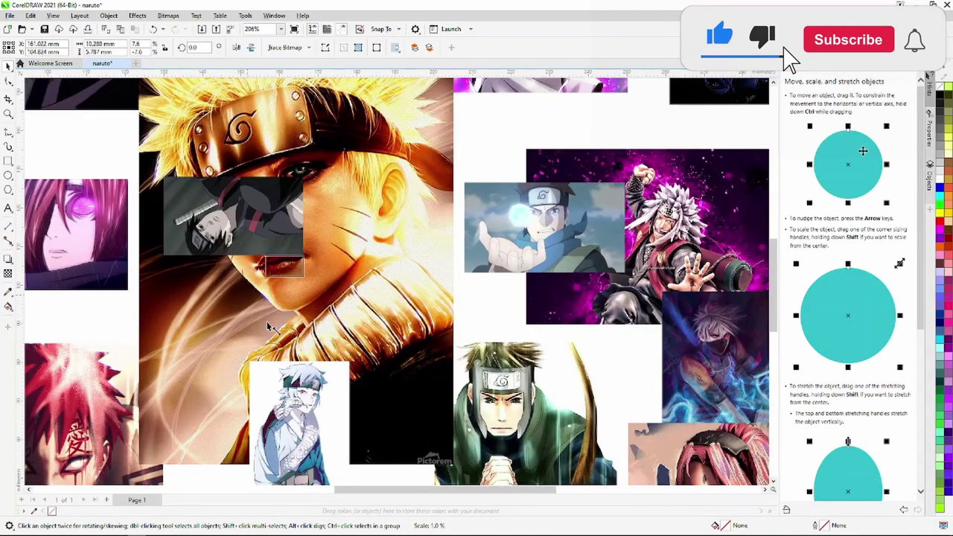
{"action": "left_click_drag", "start_coordinate": [157, 301], "coordinate": [157, 303]}
{"action": "left_click_drag", "start_coordinate": [218, 304], "coordinate": [144, 350]}
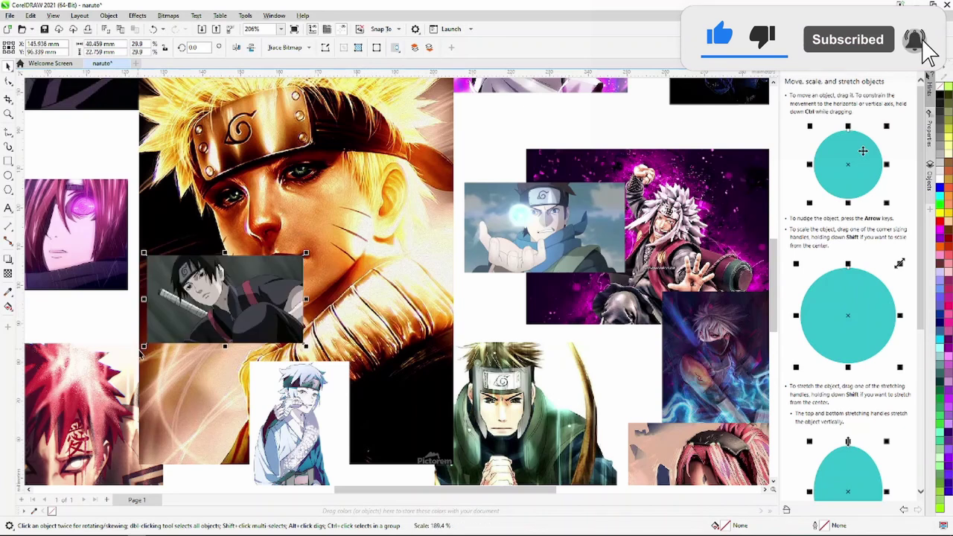
Move the enlarged dark image to the collage's top-right, overlapping Madara's and Sasuke's images.
{"action": "scroll", "coordinate": [145, 346], "scroll_direction": "down", "scroll_amount": 3}
{"action": "scroll", "coordinate": [160, 338], "scroll_direction": "down", "scroll_amount": 1}
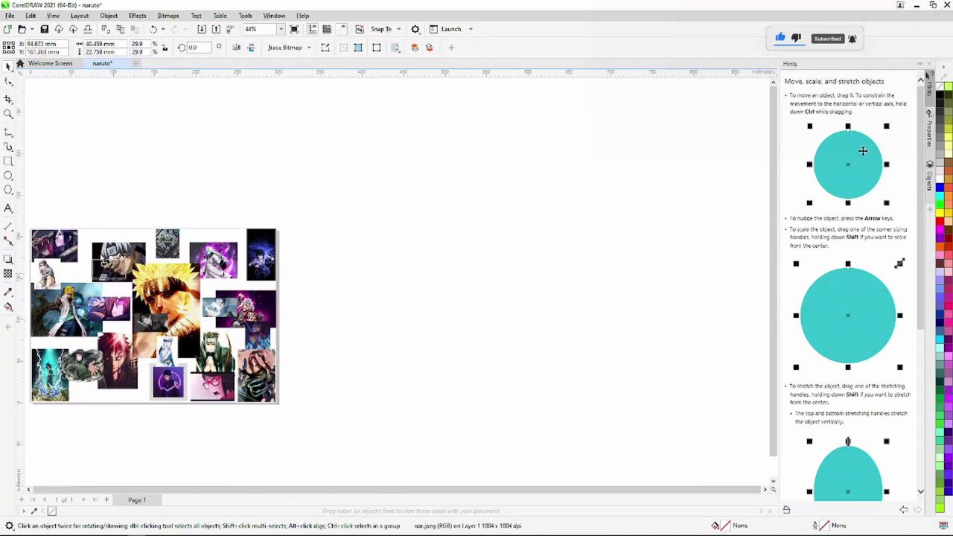
{"action": "scroll", "coordinate": [89, 248], "scroll_direction": "up", "scroll_amount": 1}
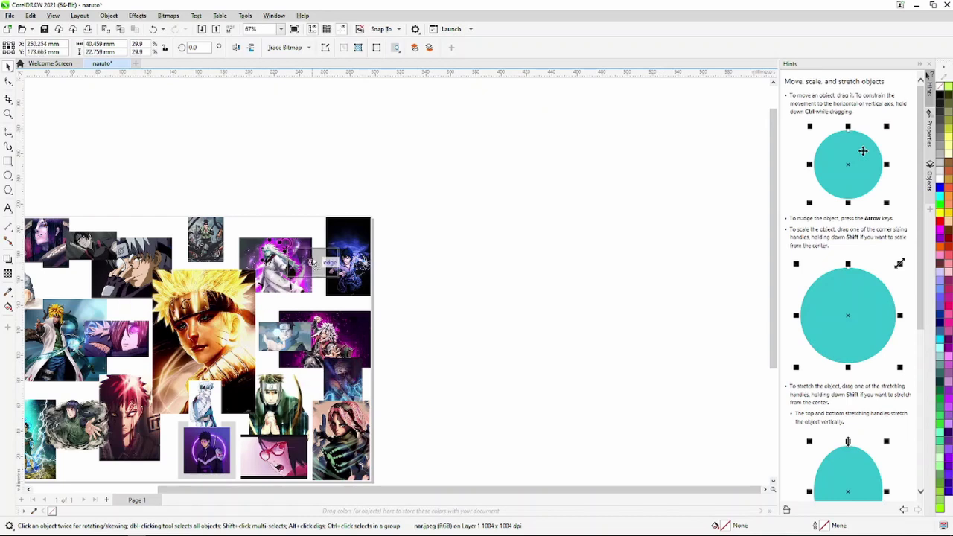
{"action": "scroll", "coordinate": [305, 237], "scroll_direction": "up", "scroll_amount": 2}
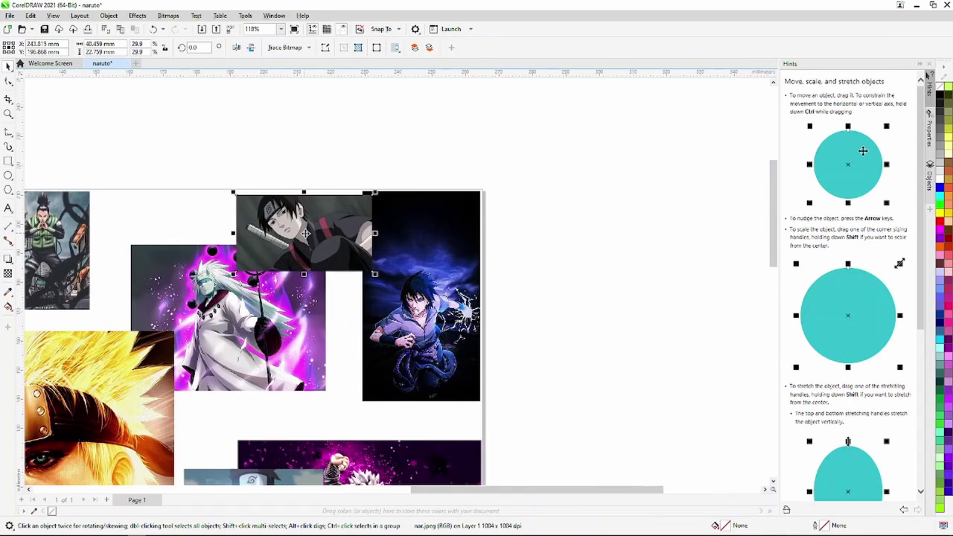
{"action": "scroll", "coordinate": [278, 241], "scroll_direction": "up", "scroll_amount": 2}
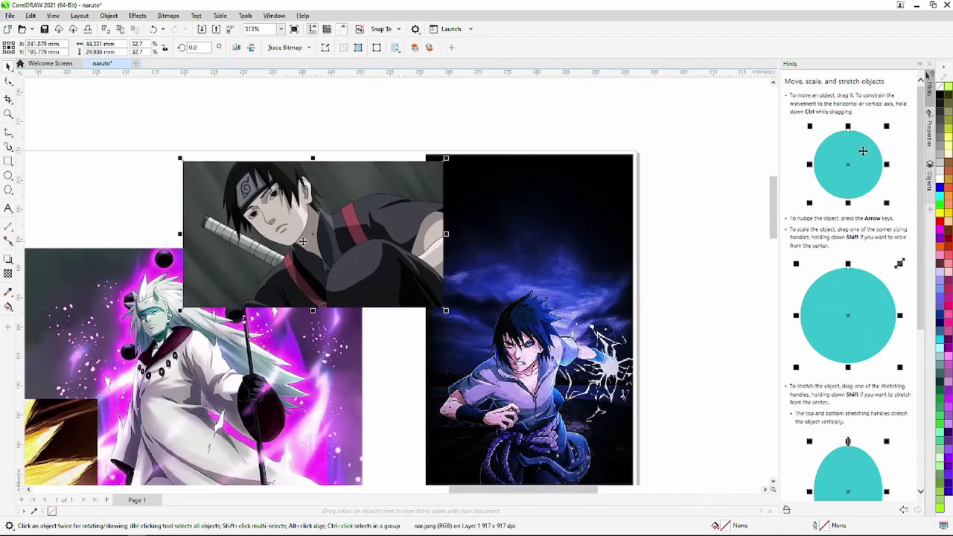
{"action": "left_click_drag", "start_coordinate": [331, 242], "coordinate": [370, 242]}
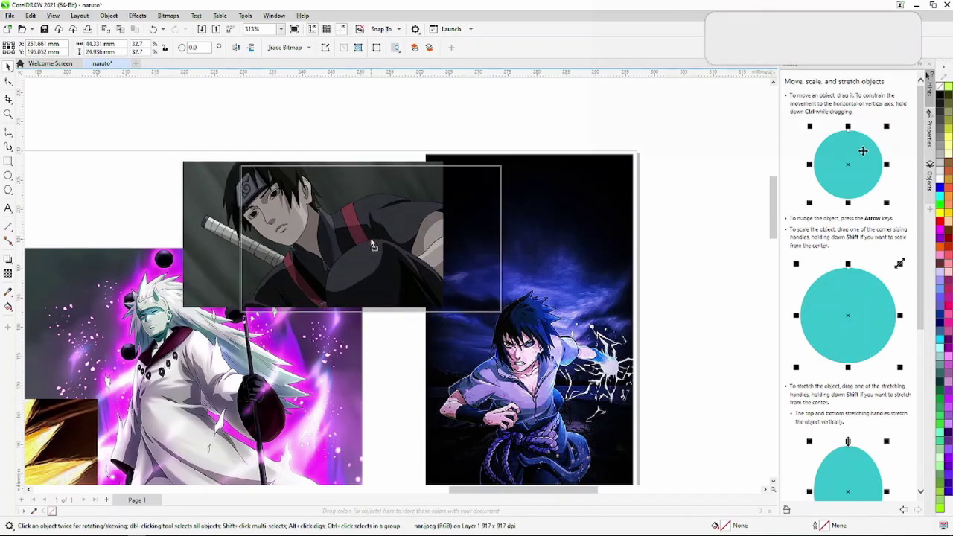
Enlarge the snake portrait at the top-left of the collage.
{"action": "scroll", "coordinate": [370, 243], "scroll_direction": "down", "scroll_amount": 3}
{"action": "left_click", "coordinate": [712, 122]}
{"action": "scroll", "coordinate": [712, 121], "scroll_direction": "down", "scroll_amount": 4}
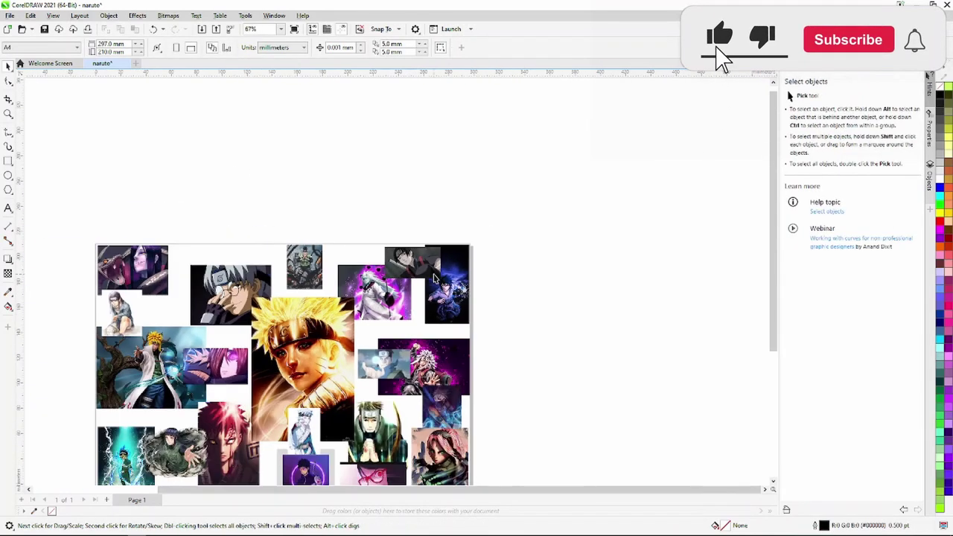
{"action": "scroll", "coordinate": [368, 386], "scroll_direction": "up", "scroll_amount": 1}
{"action": "scroll", "coordinate": [368, 385], "scroll_direction": "up", "scroll_amount": 1}
{"action": "scroll", "coordinate": [368, 387], "scroll_direction": "up", "scroll_amount": 1}
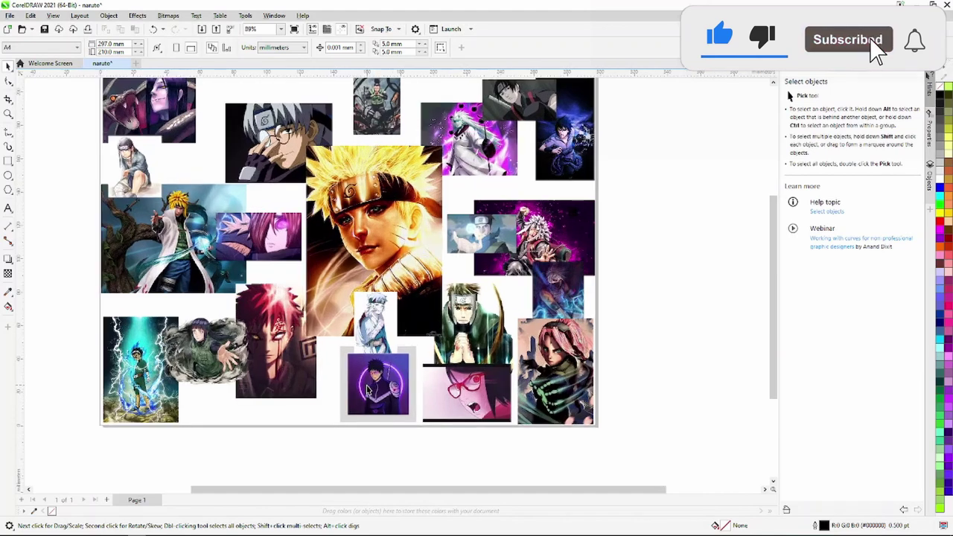
{"action": "scroll", "coordinate": [367, 389], "scroll_direction": "up", "scroll_amount": 1}
{"action": "scroll", "coordinate": [366, 390], "scroll_direction": "up", "scroll_amount": 1}
{"action": "scroll", "coordinate": [367, 389], "scroll_direction": "up", "scroll_amount": 1}
{"action": "scroll", "coordinate": [366, 390], "scroll_direction": "down", "scroll_amount": 2}
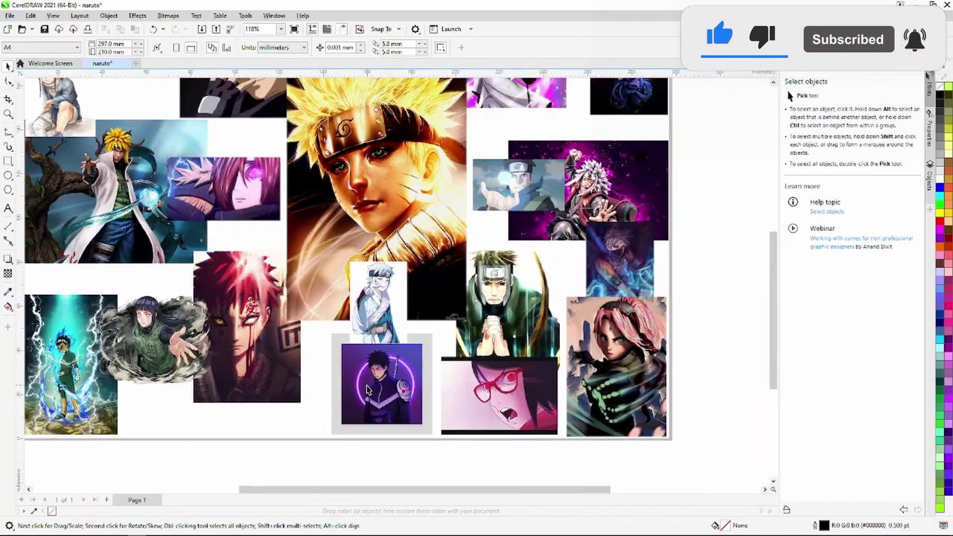
{"action": "scroll", "coordinate": [366, 389], "scroll_direction": "down", "scroll_amount": 1}
{"action": "scroll", "coordinate": [171, 157], "scroll_direction": "up", "scroll_amount": 3}
{"action": "scroll", "coordinate": [224, 205], "scroll_direction": "up", "scroll_amount": 2}
{"action": "left_click", "coordinate": [393, 305]}
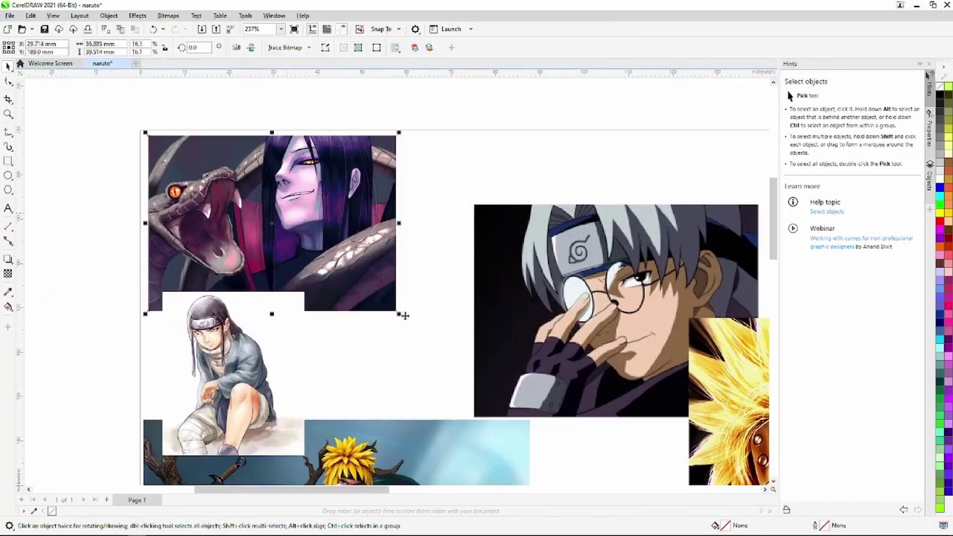
{"action": "left_click_drag", "start_coordinate": [398, 316], "coordinate": [437, 340]}
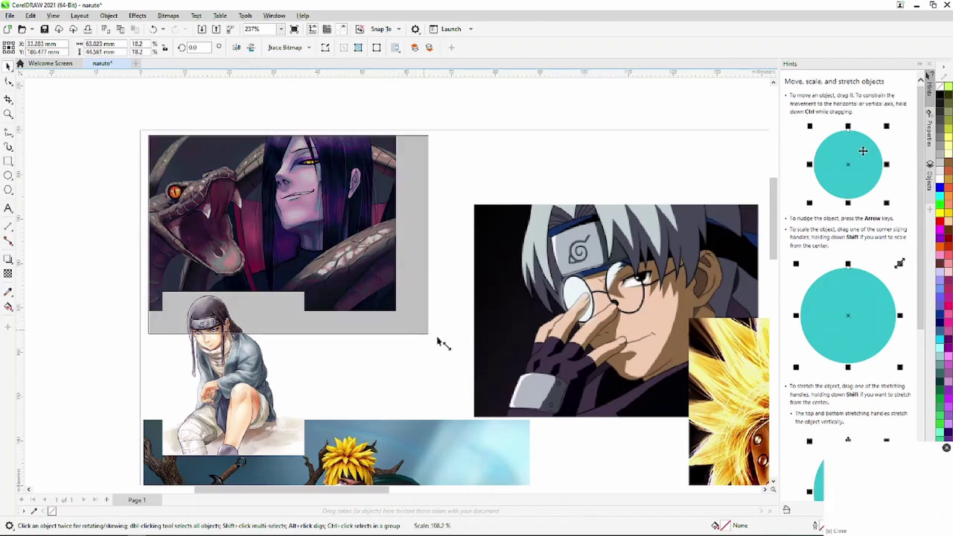
Move the white-haired figure on purple up-left and enlarge it, and shift the dark image left.
{"action": "scroll", "coordinate": [436, 342], "scroll_direction": "down", "scroll_amount": 1}
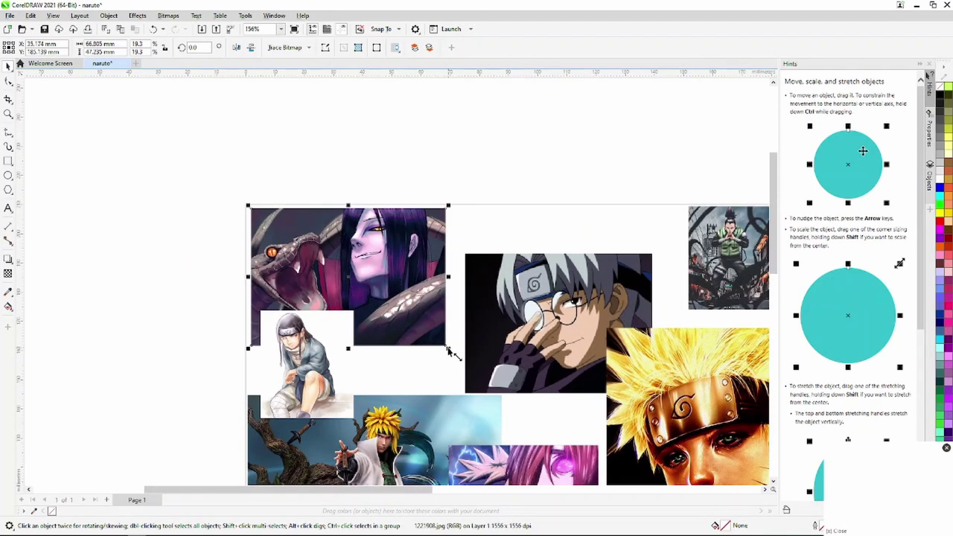
{"action": "scroll", "coordinate": [438, 345], "scroll_direction": "down", "scroll_amount": 2}
{"action": "scroll", "coordinate": [720, 385], "scroll_direction": "up", "scroll_amount": 1}
{"action": "scroll", "coordinate": [721, 386], "scroll_direction": "up", "scroll_amount": 1}
{"action": "left_click_drag", "start_coordinate": [472, 297], "coordinate": [450, 289]}
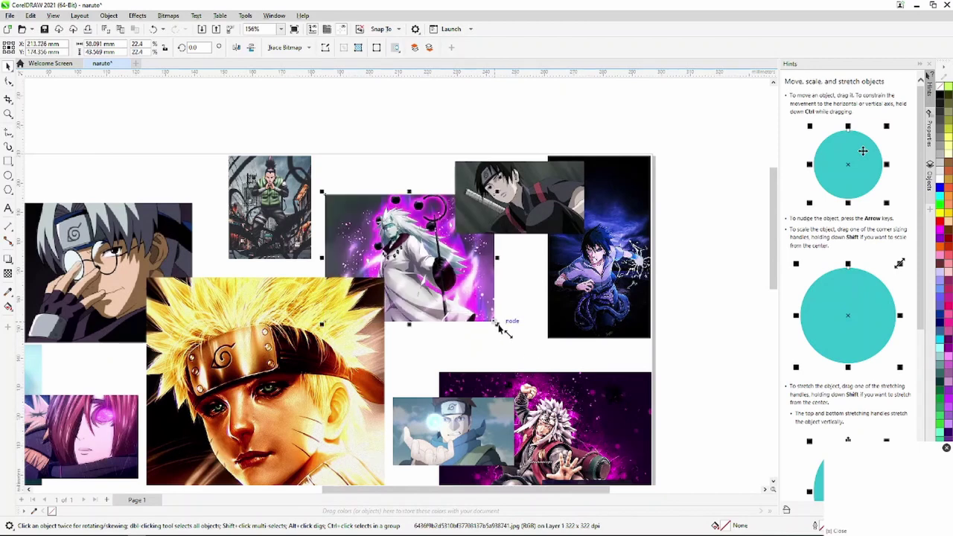
{"action": "left_click_drag", "start_coordinate": [500, 330], "coordinate": [507, 334]}
{"action": "left_click_drag", "start_coordinate": [522, 211], "coordinate": [512, 214]}
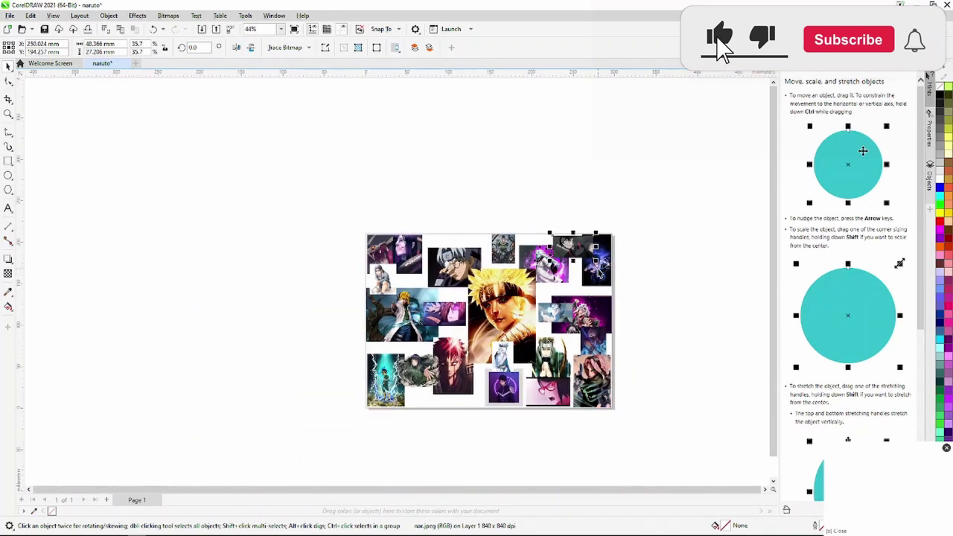
Check the small image beside the central face, then clear the selection with Esc.
{"action": "scroll", "coordinate": [595, 269], "scroll_direction": "up", "scroll_amount": 1}
{"action": "scroll", "coordinate": [584, 259], "scroll_direction": "up", "scroll_amount": 2}
{"action": "scroll", "coordinate": [573, 248], "scroll_direction": "up", "scroll_amount": 2}
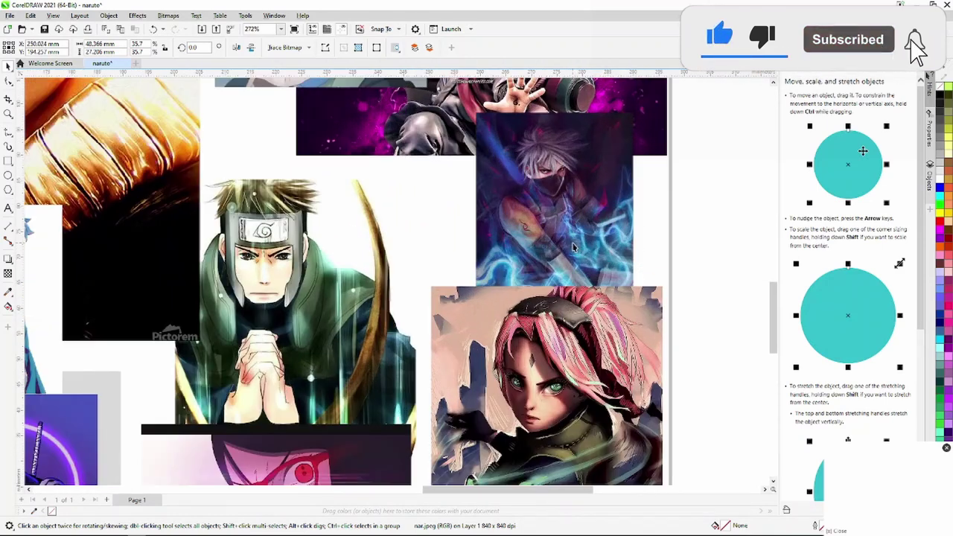
{"action": "scroll", "coordinate": [573, 248], "scroll_direction": "down", "scroll_amount": 3}
{"action": "scroll", "coordinate": [467, 169], "scroll_direction": "up", "scroll_amount": 1}
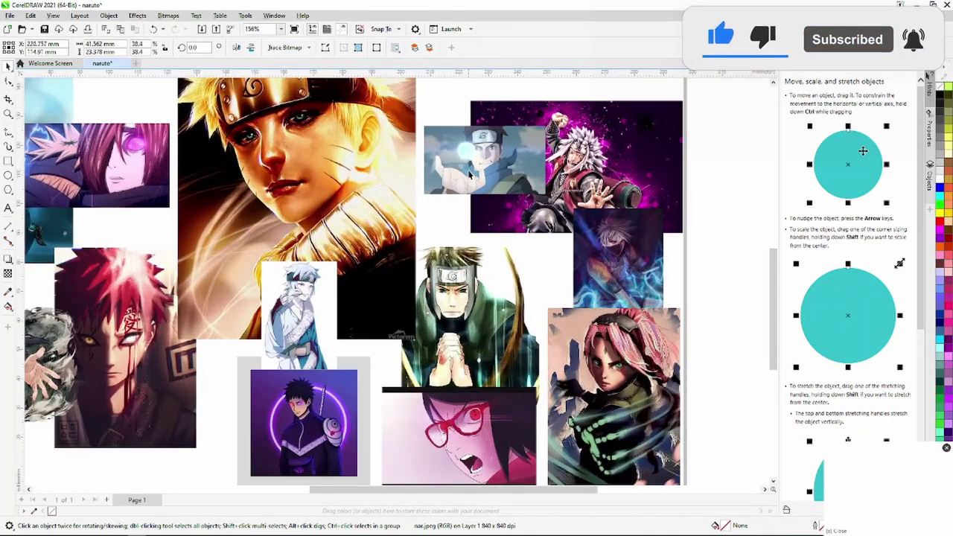
{"action": "left_click", "coordinate": [469, 173]}
{"action": "scroll", "coordinate": [467, 171], "scroll_direction": "down", "scroll_amount": 1}
{"action": "scroll", "coordinate": [464, 168], "scroll_direction": "down", "scroll_amount": 1}
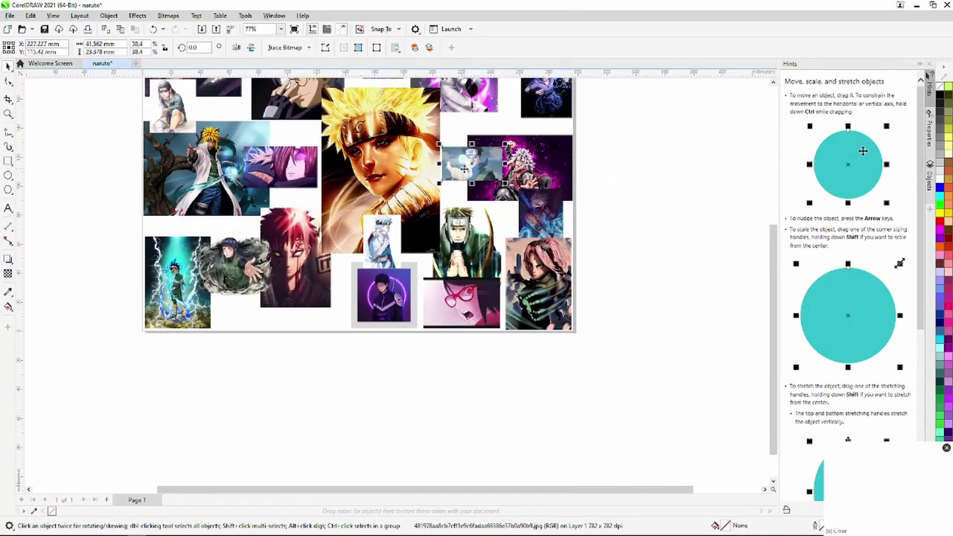
{"action": "scroll", "coordinate": [462, 168], "scroll_direction": "down", "scroll_amount": 1}
{"action": "scroll", "coordinate": [463, 168], "scroll_direction": "down", "scroll_amount": 1}
{"action": "scroll", "coordinate": [413, 139], "scroll_direction": "up", "scroll_amount": 2}
{"action": "scroll", "coordinate": [434, 138], "scroll_direction": "up", "scroll_amount": 1}
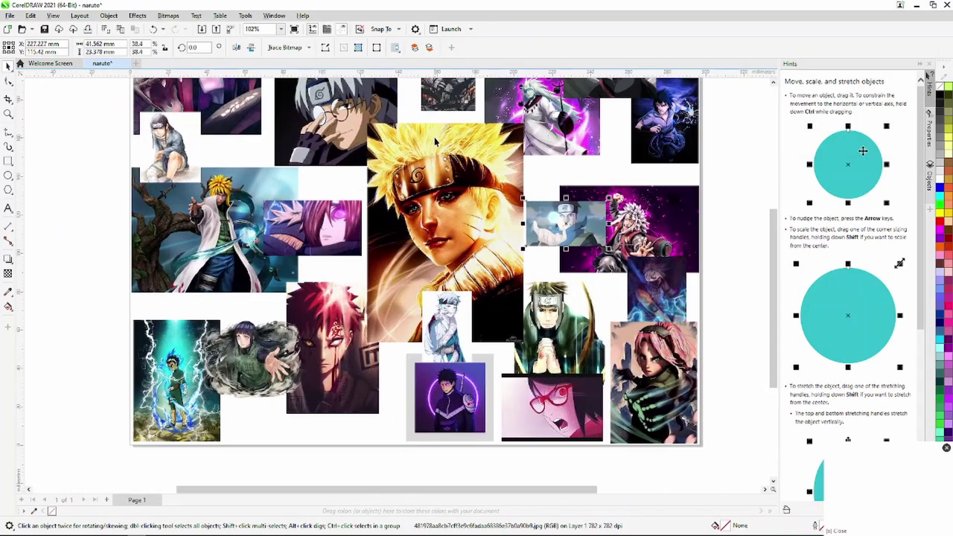
{"action": "scroll", "coordinate": [436, 137], "scroll_direction": "down", "scroll_amount": 1}
{"action": "scroll", "coordinate": [447, 149], "scroll_direction": "down", "scroll_amount": 1}
{"action": "scroll", "coordinate": [469, 171], "scroll_direction": "down", "scroll_amount": 1}
{"action": "key", "text": "Escape"}
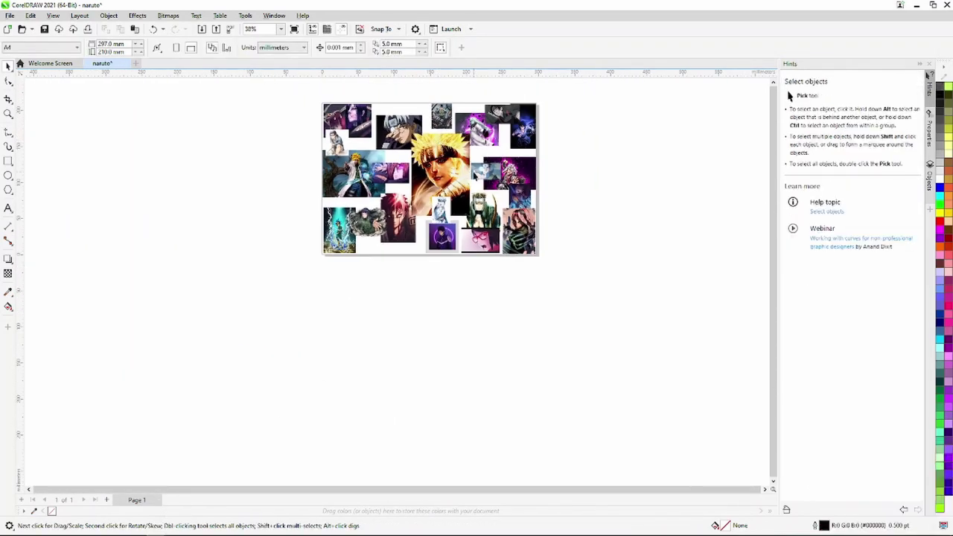
{"action": "scroll", "coordinate": [441, 294], "scroll_direction": "down", "scroll_amount": 1}
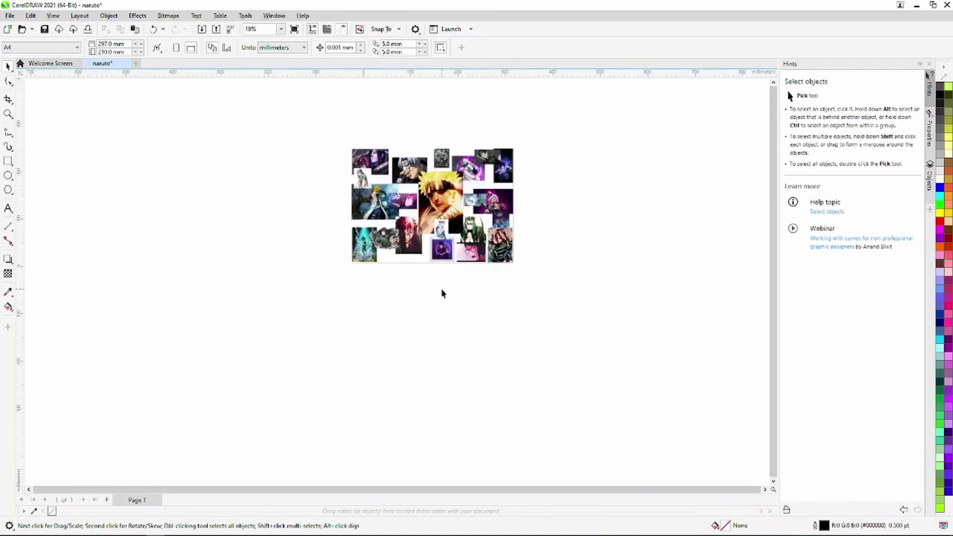
{"action": "scroll", "coordinate": [442, 291], "scroll_direction": "up", "scroll_amount": 2}
Import the trees-and-clouds sunset image and move it over the collage's upper-left area.
{"action": "right_click", "coordinate": [447, 314]}
{"action": "left_click", "coordinate": [476, 362]}
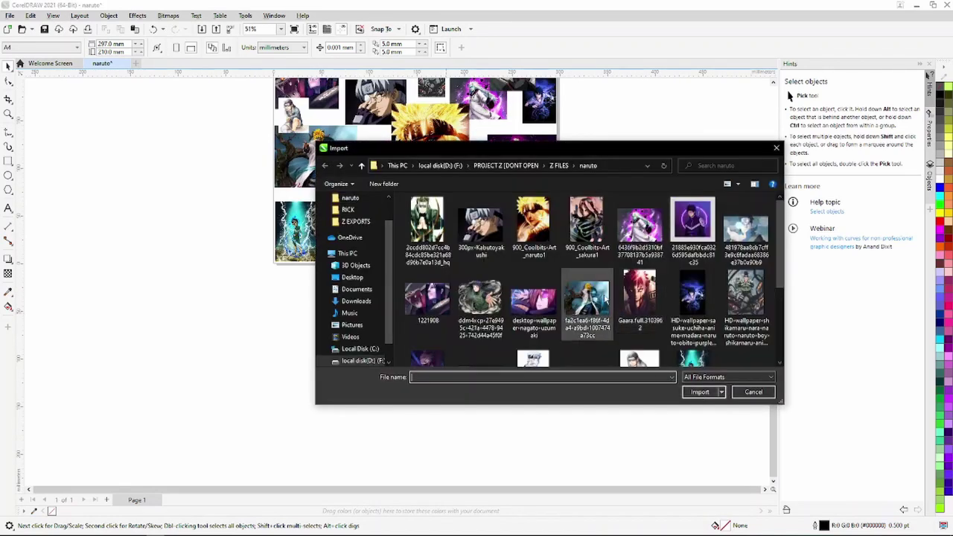
{"action": "scroll", "coordinate": [539, 338], "scroll_direction": "down", "scroll_amount": 3}
{"action": "left_click", "coordinate": [414, 328]}
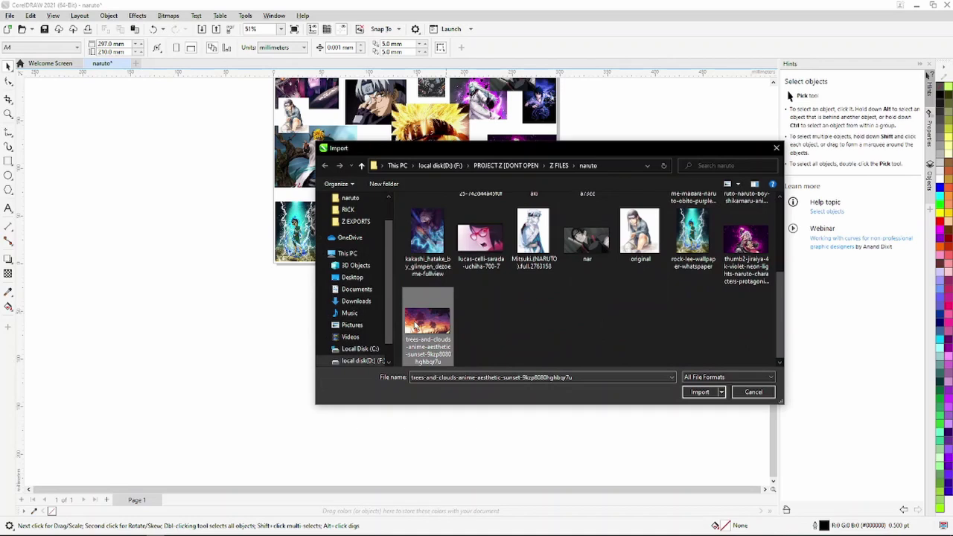
{"action": "left_click", "coordinate": [710, 395]}
{"action": "left_click", "coordinate": [357, 325]}
{"action": "mouse_move", "coordinate": [428, 378]}
{"action": "left_mouse_down"}
{"action": "mouse_move", "coordinate": [490, 358]}
{"action": "mouse_move", "coordinate": [410, 242]}
{"action": "mouse_move", "coordinate": [395, 166]}
{"action": "left_mouse_up"}
{"action": "scroll", "coordinate": [490, 358], "scroll_direction": "down", "scroll_amount": 2}
{"action": "scroll", "coordinate": [427, 252], "scroll_direction": "up", "scroll_amount": 2}
{"action": "scroll", "coordinate": [391, 200], "scroll_direction": "up", "scroll_amount": 2}
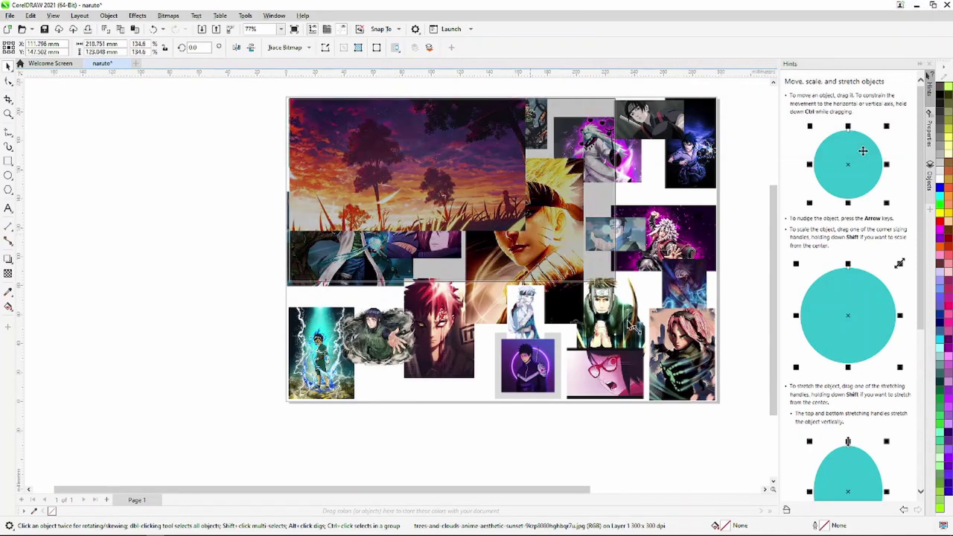
Stretch the sunset image over the collage to the page bottom and send it behind the images.
{"action": "left_click_drag", "start_coordinate": [530, 236], "coordinate": [728, 391]}
{"action": "left_click_drag", "start_coordinate": [501, 340], "coordinate": [524, 400]}
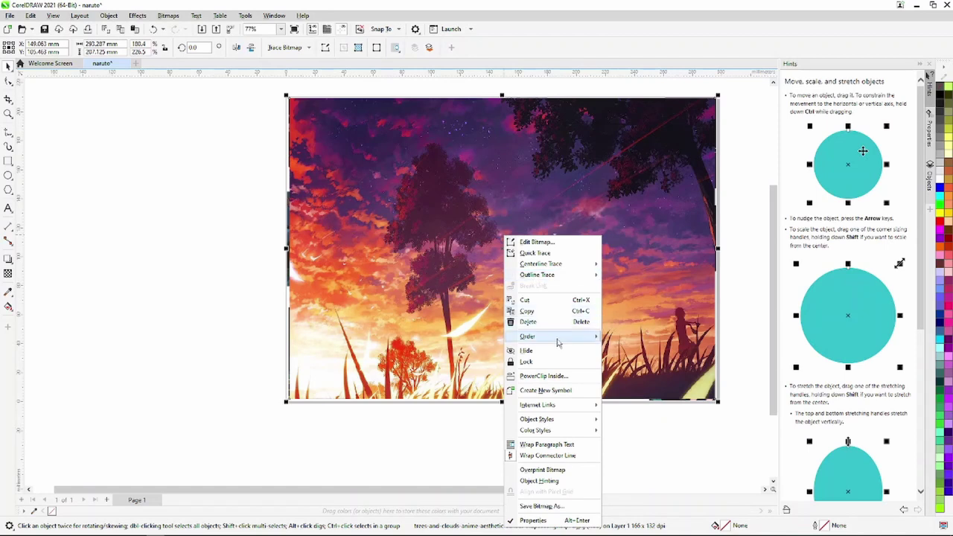
{"action": "left_click", "coordinate": [633, 356]}
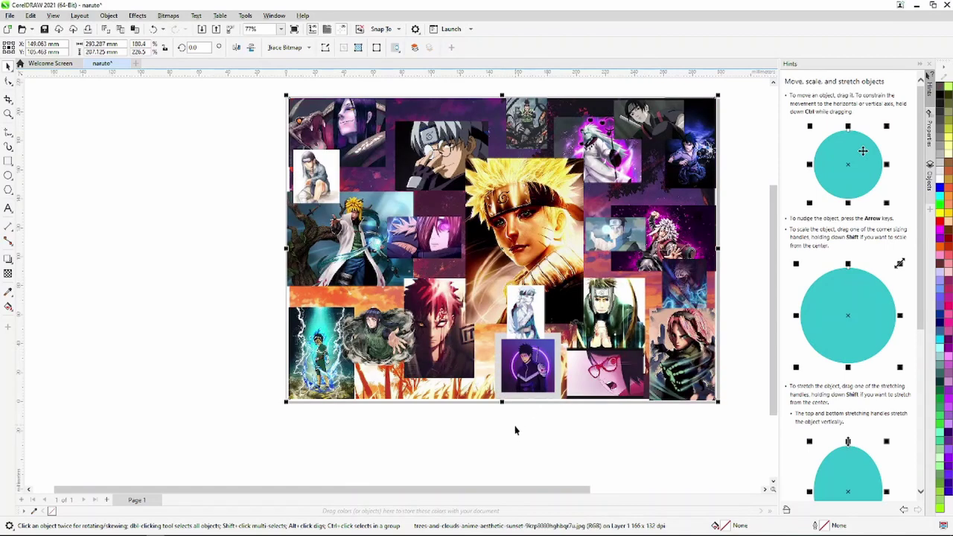
Reposition the Gaara image slightly higher in the collage.
{"action": "scroll", "coordinate": [515, 430], "scroll_direction": "up", "scroll_amount": 1}
{"action": "scroll", "coordinate": [492, 433], "scroll_direction": "up", "scroll_amount": 1}
{"action": "left_click_drag", "start_coordinate": [389, 256], "coordinate": [390, 277]}
{"action": "scroll", "coordinate": [392, 281], "scroll_direction": "down", "scroll_amount": 2}
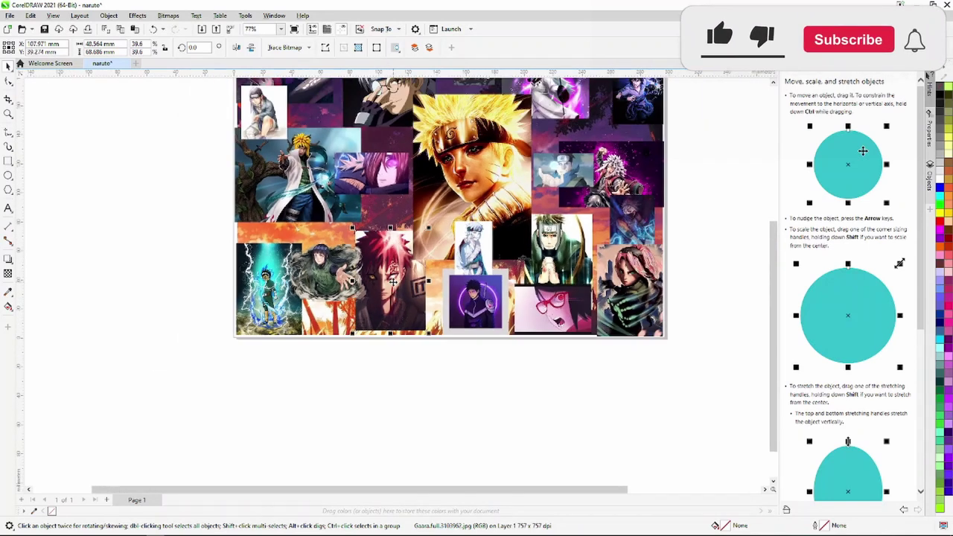
{"action": "left_click_drag", "start_coordinate": [378, 282], "coordinate": [381, 271]}
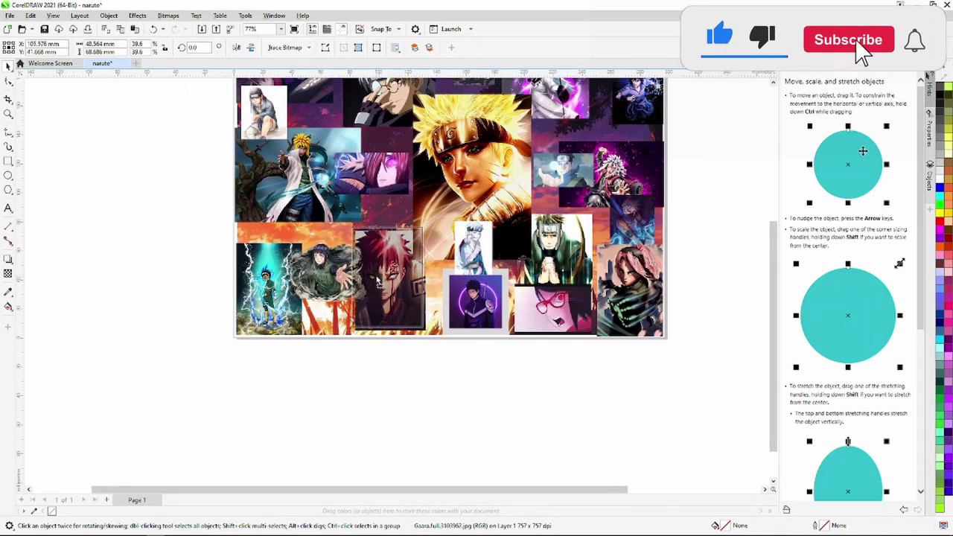
Enlarge the Minato image to about 150%, then check the Hinata image and deselect.
{"action": "left_click", "coordinate": [350, 216]}
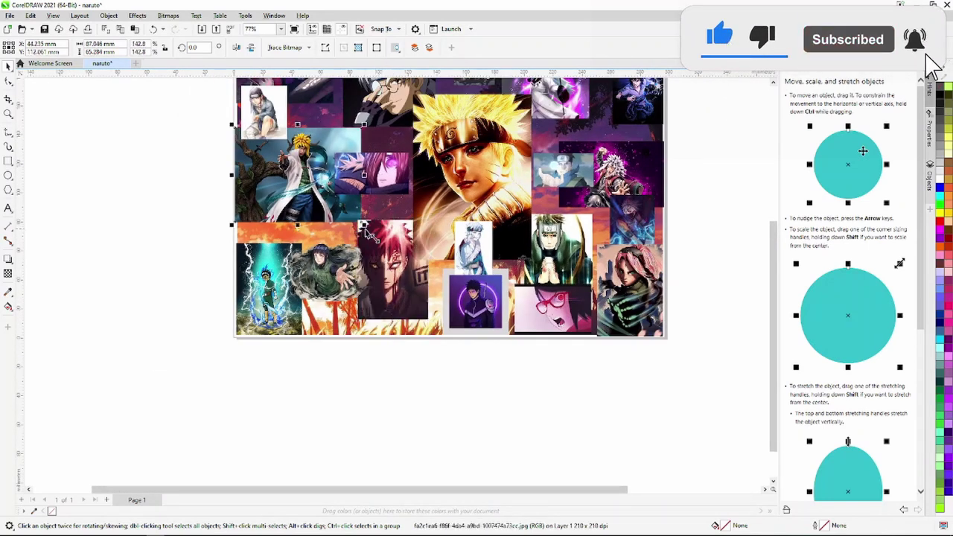
{"action": "left_click_drag", "start_coordinate": [361, 223], "coordinate": [371, 232]}
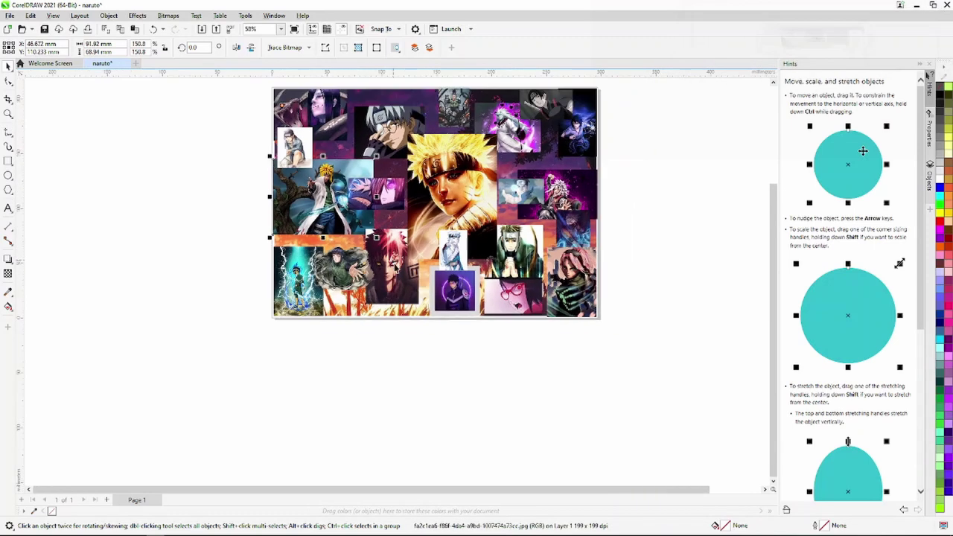
{"action": "scroll", "coordinate": [395, 264], "scroll_direction": "up", "scroll_amount": 3}
{"action": "left_click", "coordinate": [332, 257]}
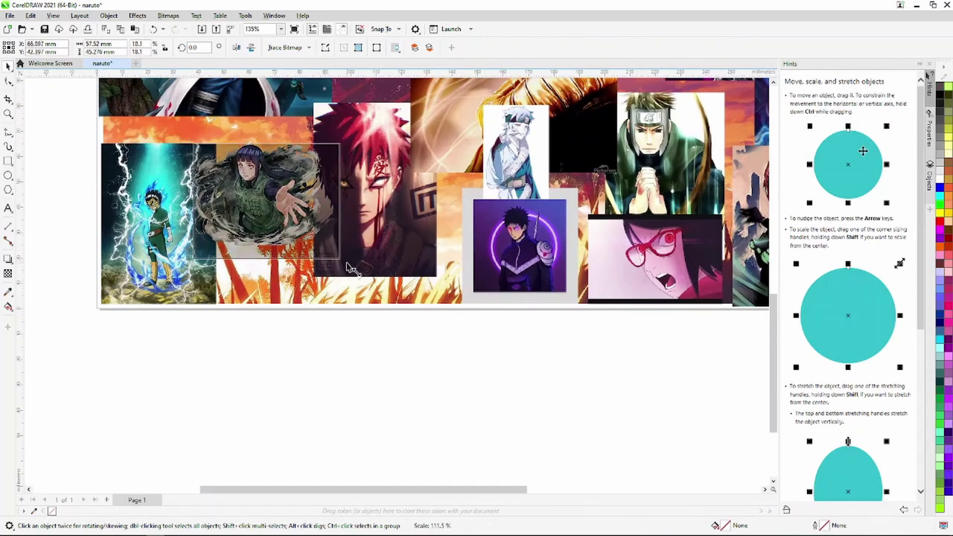
{"action": "scroll", "coordinate": [343, 309], "scroll_direction": "down", "scroll_amount": 1}
{"action": "scroll", "coordinate": [343, 311], "scroll_direction": "down", "scroll_amount": 1}
{"action": "scroll", "coordinate": [343, 311], "scroll_direction": "down", "scroll_amount": 1}
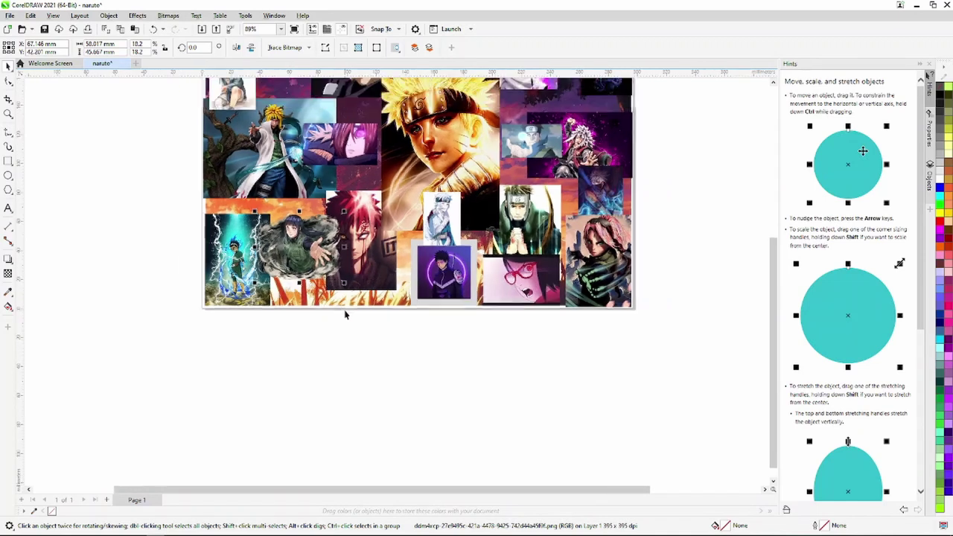
{"action": "scroll", "coordinate": [344, 312], "scroll_direction": "down", "scroll_amount": 2}
{"action": "scroll", "coordinate": [346, 312], "scroll_direction": "down", "scroll_amount": 2}
{"action": "scroll", "coordinate": [347, 313], "scroll_direction": "down", "scroll_amount": 1}
{"action": "scroll", "coordinate": [376, 227], "scroll_direction": "up", "scroll_amount": 4}
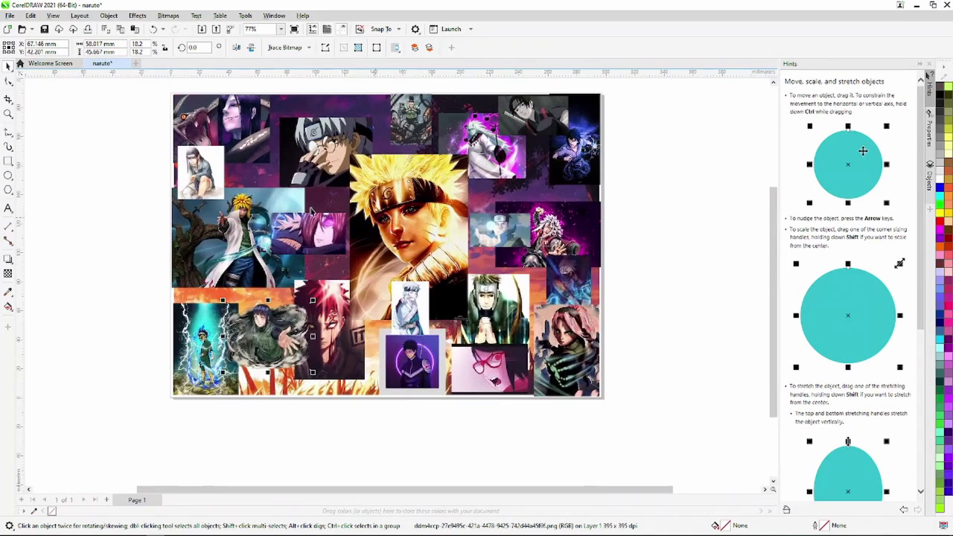
{"action": "left_click", "coordinate": [76, 158]}
Select all 22 collage images and group them into one object.
{"action": "left_click", "coordinate": [387, 252]}
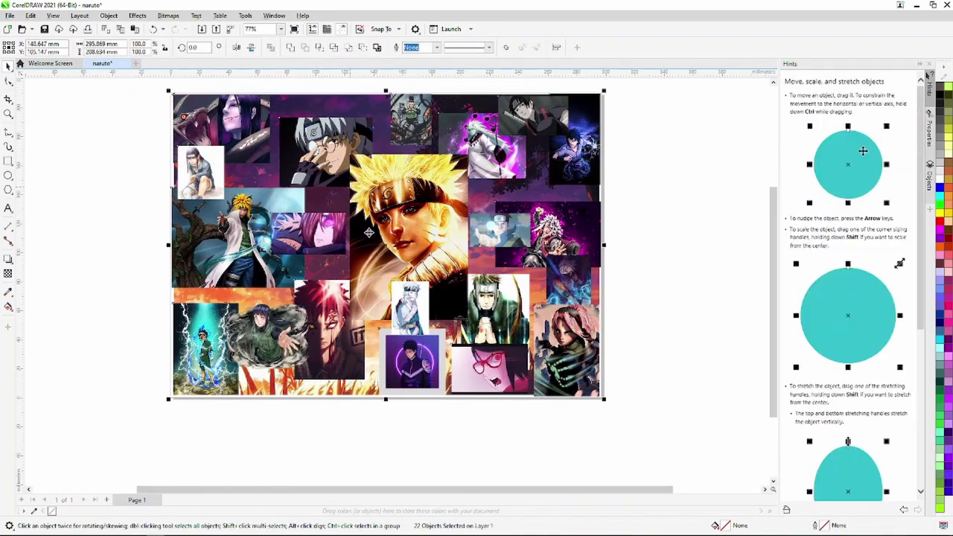
{"action": "right_click", "coordinate": [388, 252]}
{"action": "left_click", "coordinate": [433, 291]}
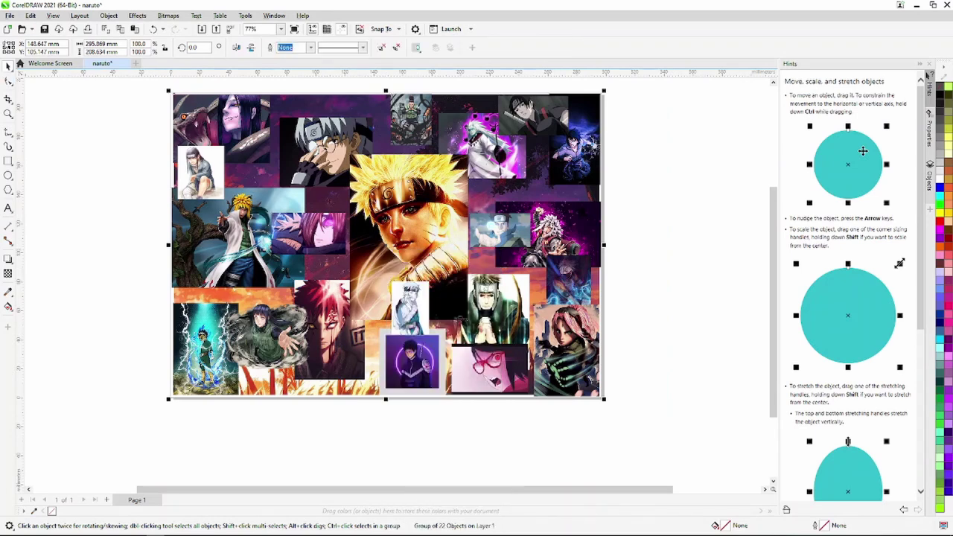
Export the collage as a JPEG named 'naruto corel' with default JPEG settings.
{"action": "left_click", "coordinate": [10, 14]}
{"action": "left_click", "coordinate": [34, 190]}
{"action": "type", "text": "naruto corel"}
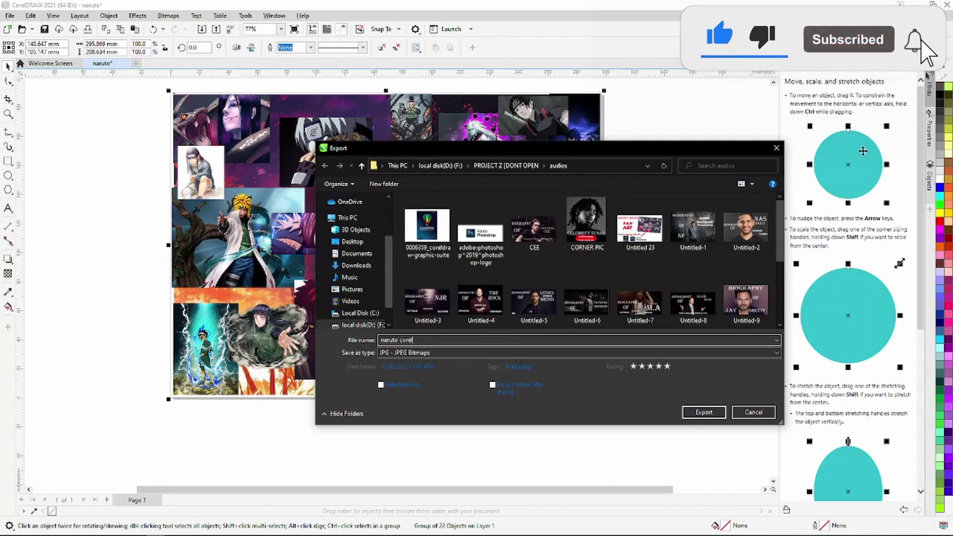
{"action": "left_click", "coordinate": [704, 411]}
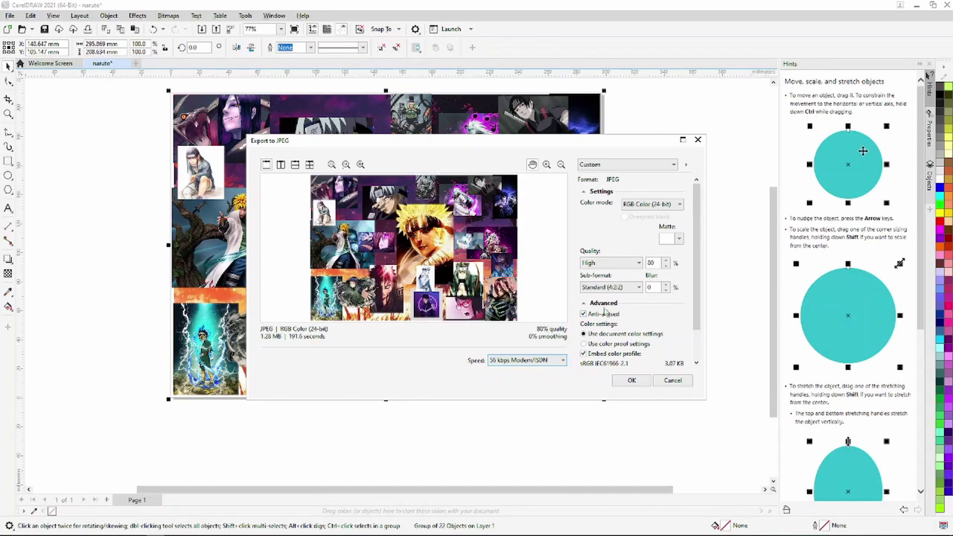
{"action": "left_click", "coordinate": [644, 379]}
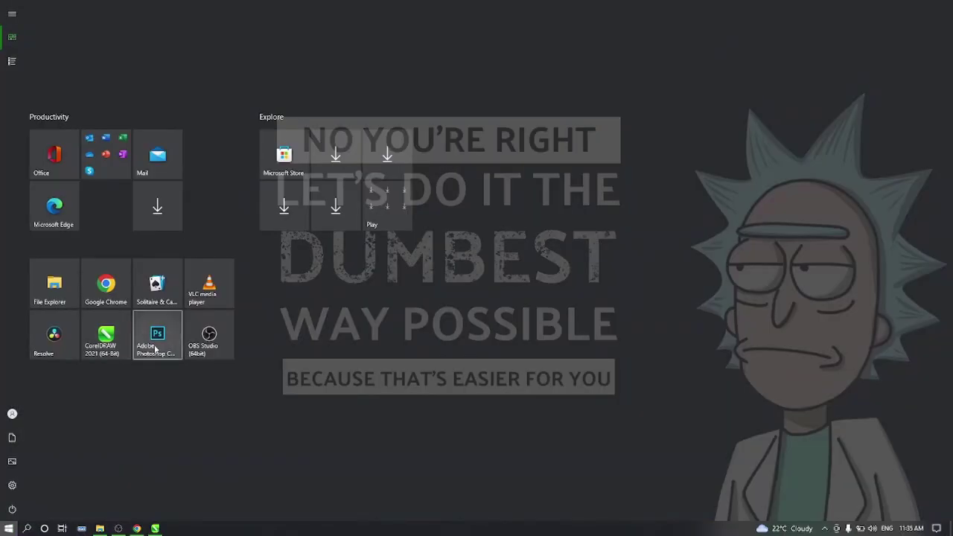
{"action": "left_click", "coordinate": [157, 350]}
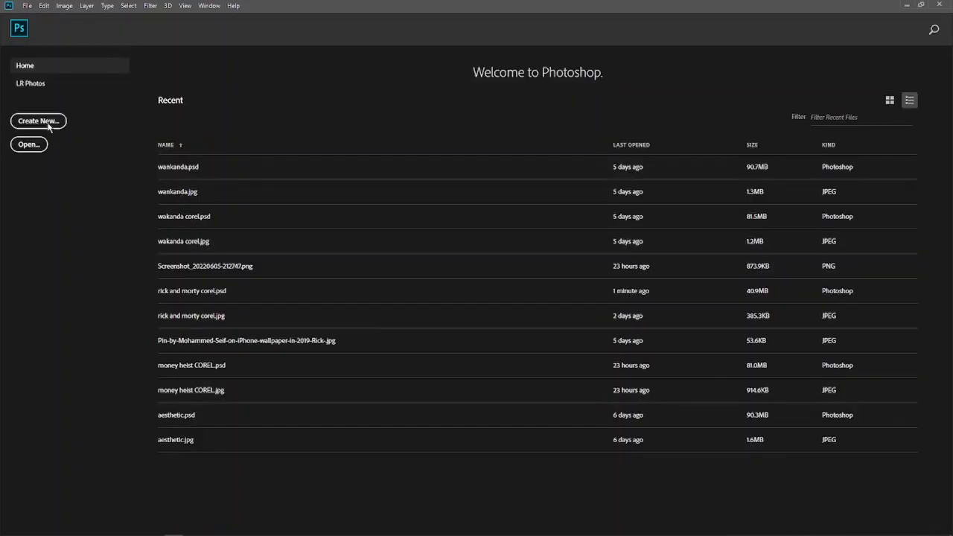
Create a new blank 1920×1080 px document named 'naruto'.
{"action": "left_click", "coordinate": [38, 120]}
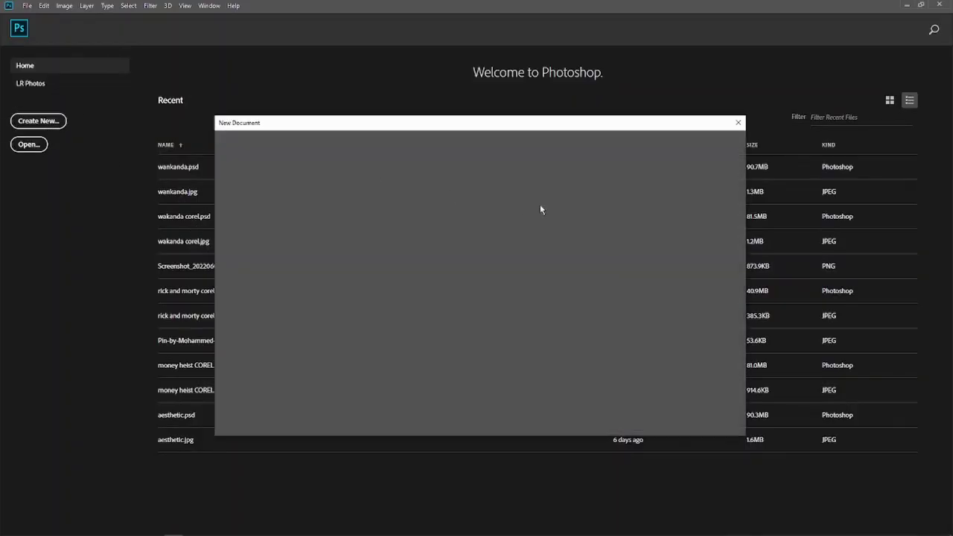
{"action": "left_click", "coordinate": [682, 186]}
{"action": "key", "text": "BackSpace"}
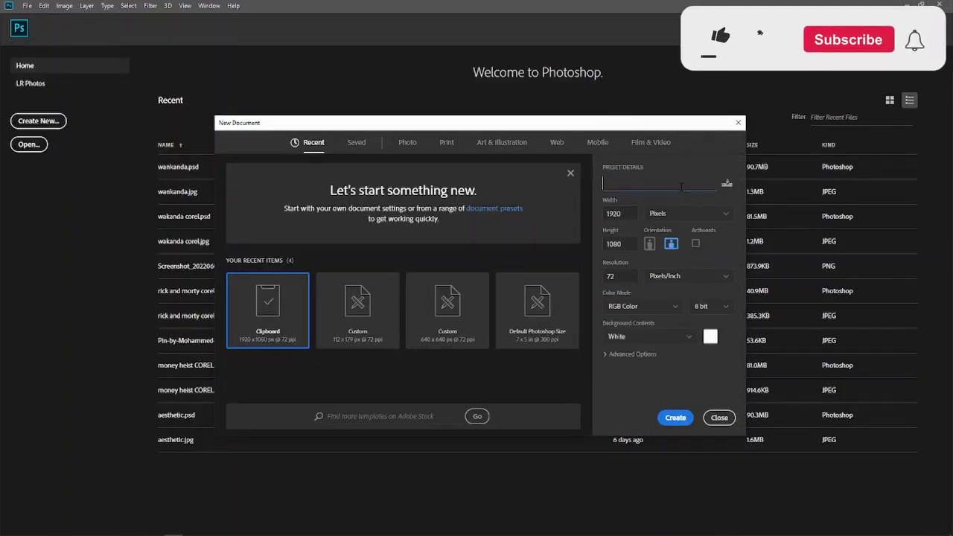
{"action": "type", "text": "naruto"}
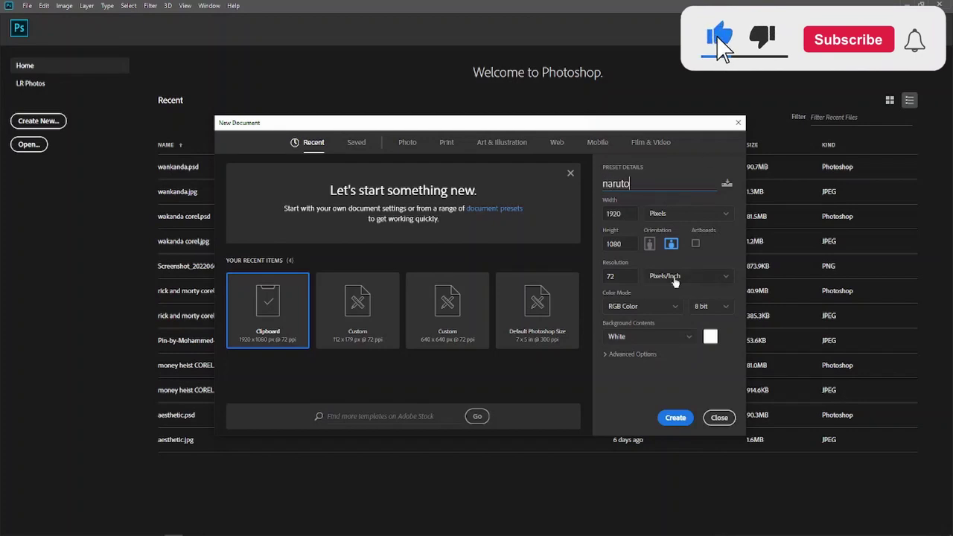
{"action": "left_click", "coordinate": [675, 417]}
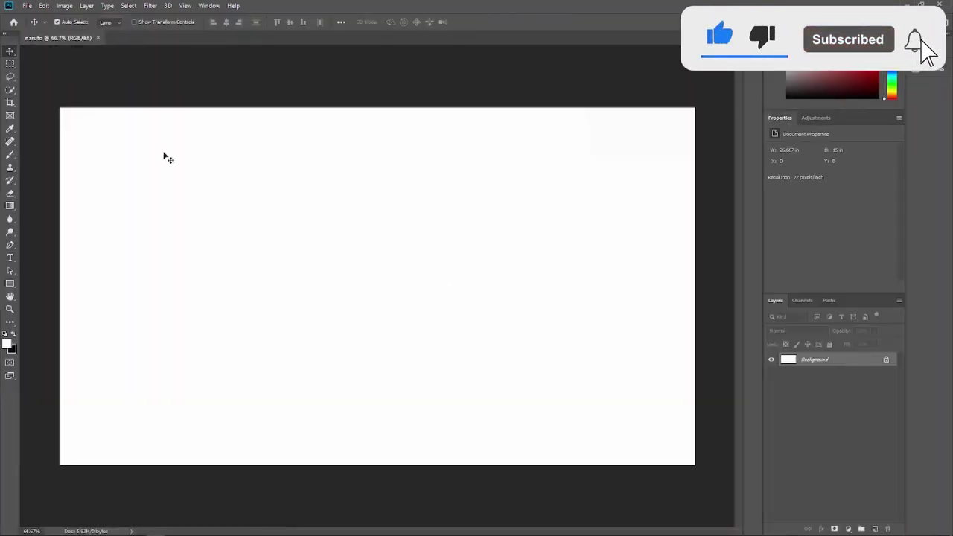
Open 'naruto corel.jpg' from the PROJECT Z > Z FILES > naruto folder.
{"action": "left_click", "coordinate": [27, 6]}
{"action": "left_click", "coordinate": [41, 29]}
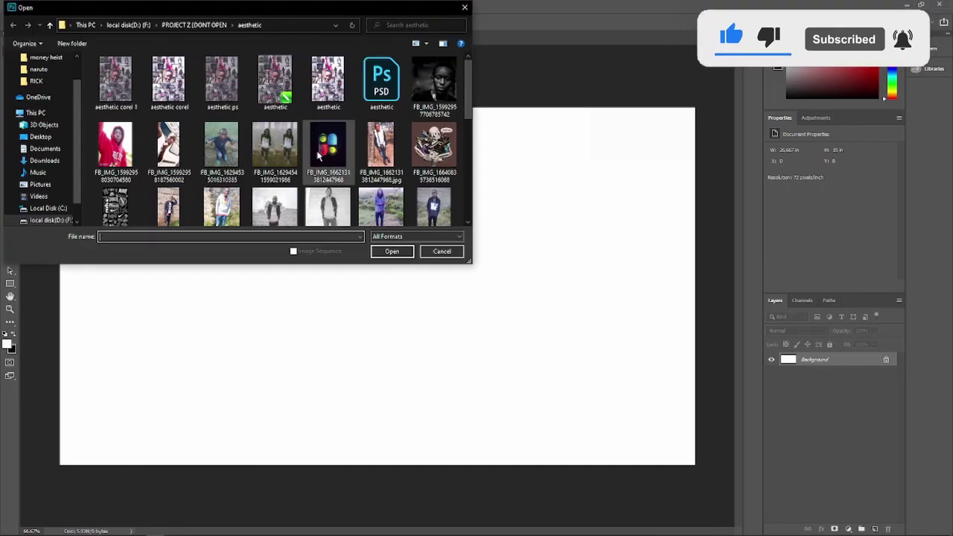
{"action": "left_click", "coordinate": [203, 25]}
{"action": "double_click", "coordinate": [440, 81]}
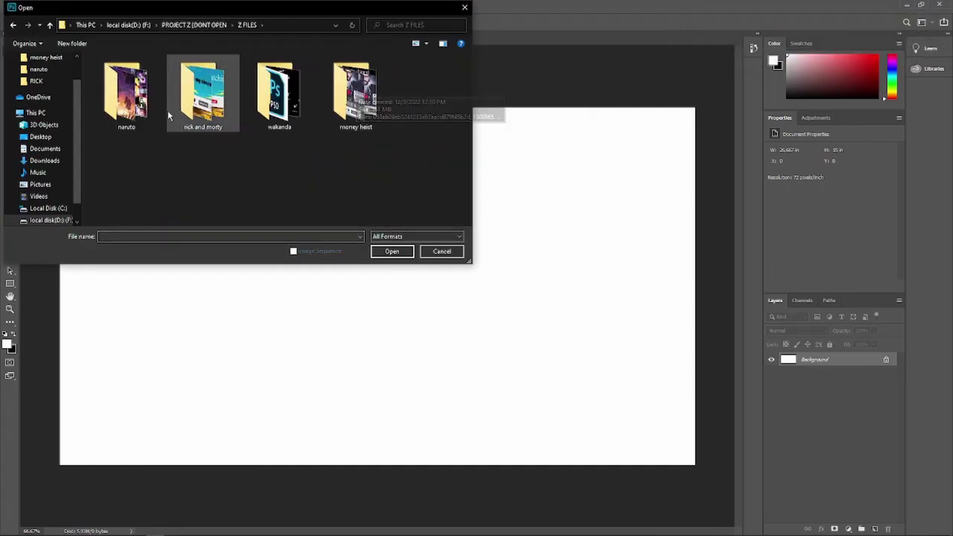
{"action": "double_click", "coordinate": [117, 83]}
{"action": "left_click", "coordinate": [238, 172]}
{"action": "scroll", "coordinate": [245, 181], "scroll_direction": "down", "scroll_amount": 2}
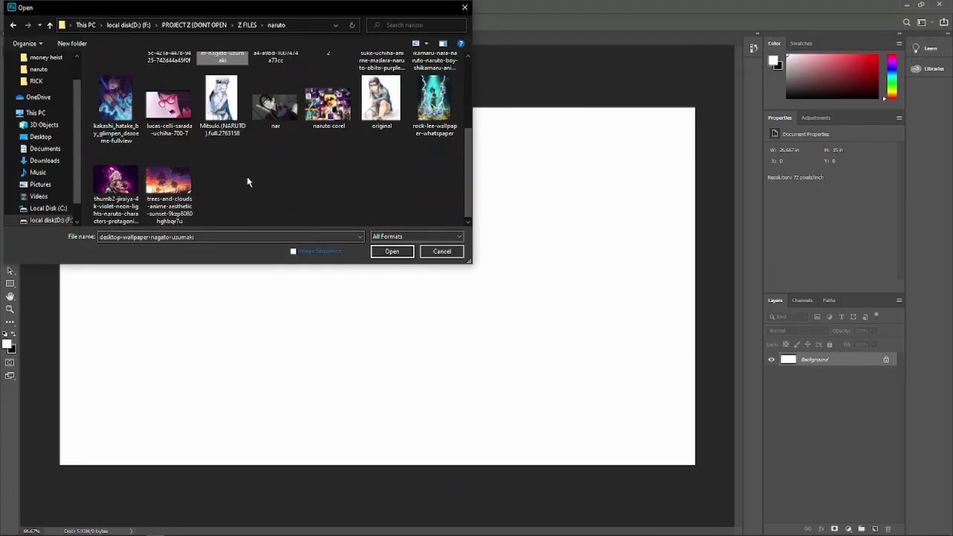
{"action": "scroll", "coordinate": [248, 185], "scroll_direction": "up", "scroll_amount": 2}
{"action": "scroll", "coordinate": [248, 191], "scroll_direction": "down", "scroll_amount": 1}
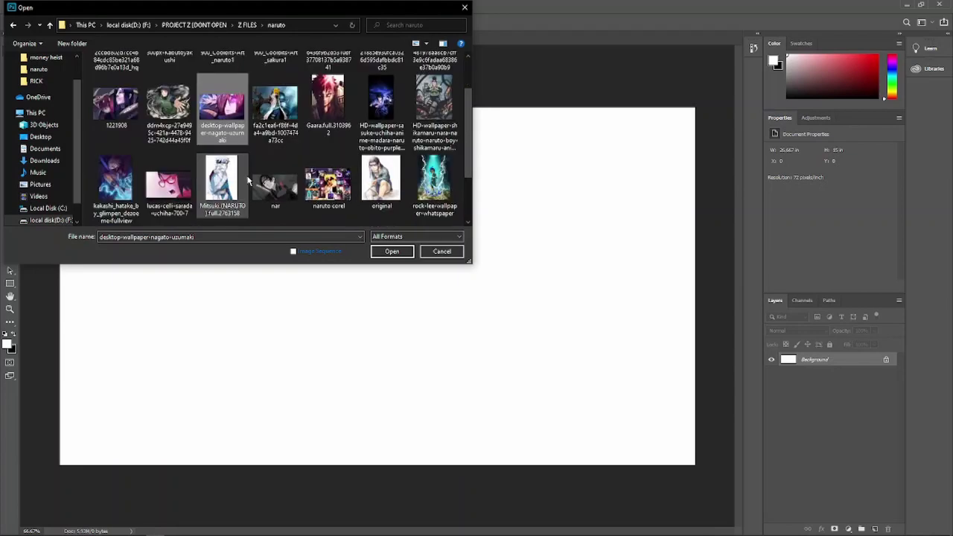
{"action": "left_click", "coordinate": [388, 251]}
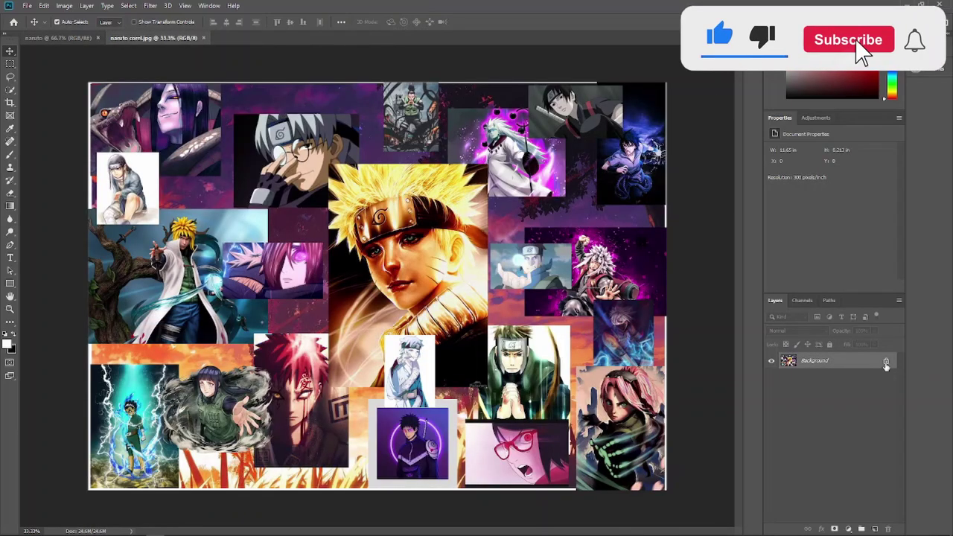
Unlock the Background layer and convert the collage layer to a smart object.
{"action": "left_click", "coordinate": [886, 364]}
{"action": "right_click", "coordinate": [817, 362]}
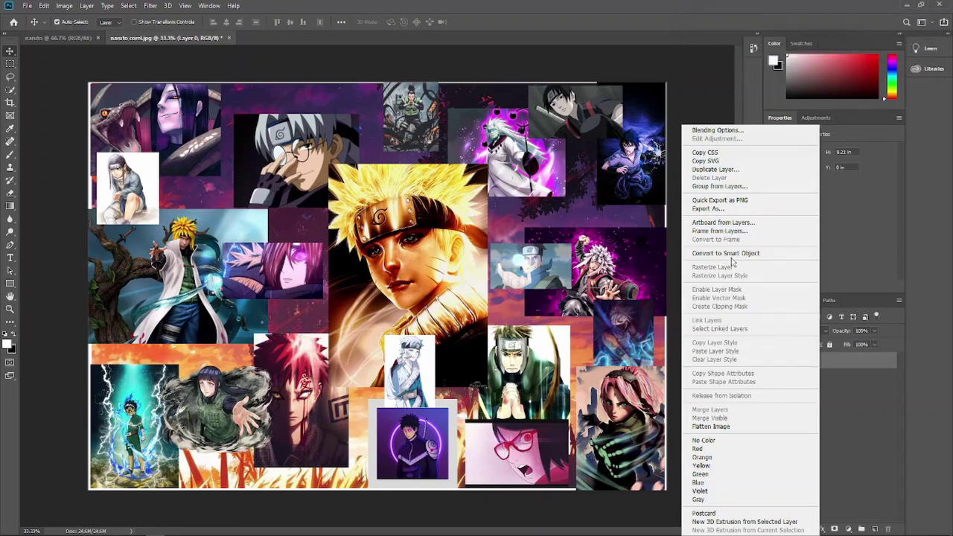
{"action": "left_click", "coordinate": [730, 253]}
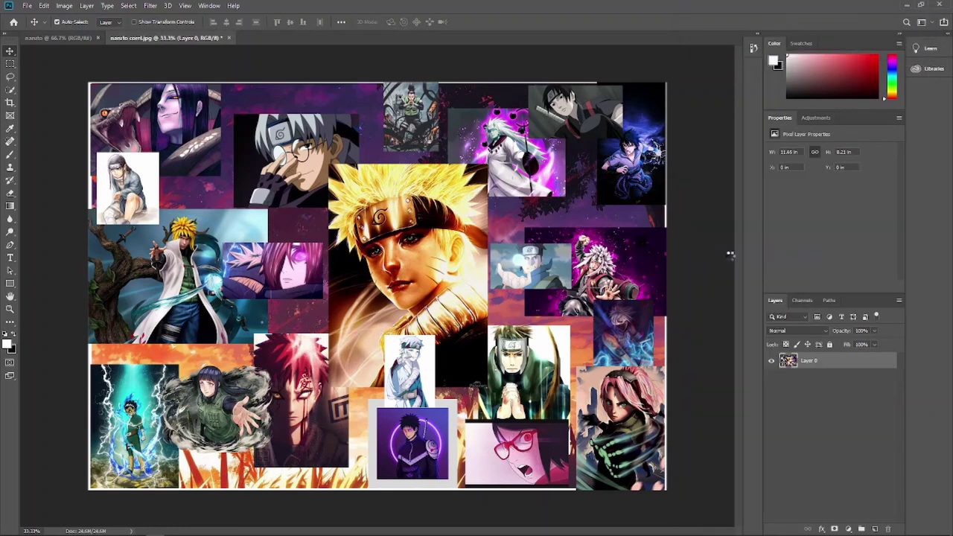
Apply the Camera Raw Filter using the loaded 'my filters.xmp' settings.
{"action": "left_click", "coordinate": [156, 6]}
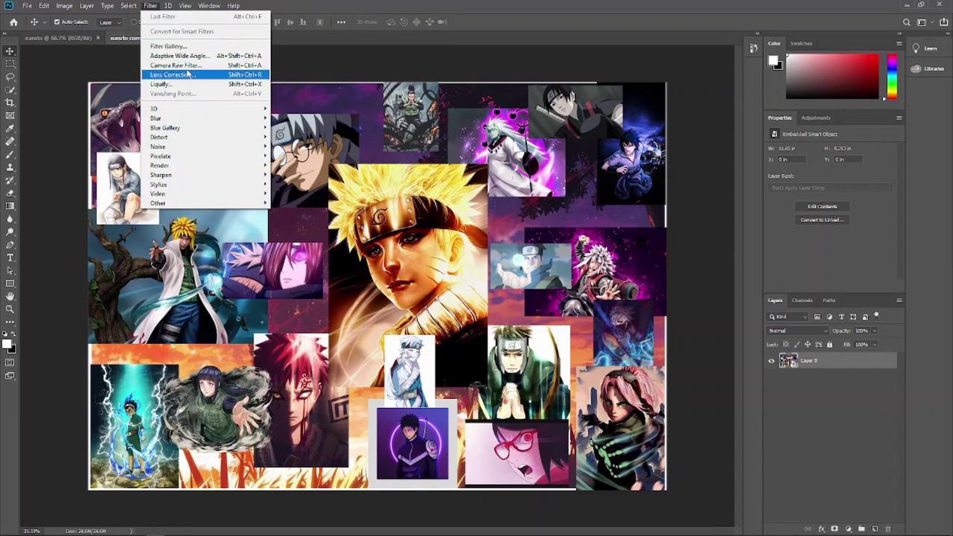
{"action": "left_click", "coordinate": [175, 65]}
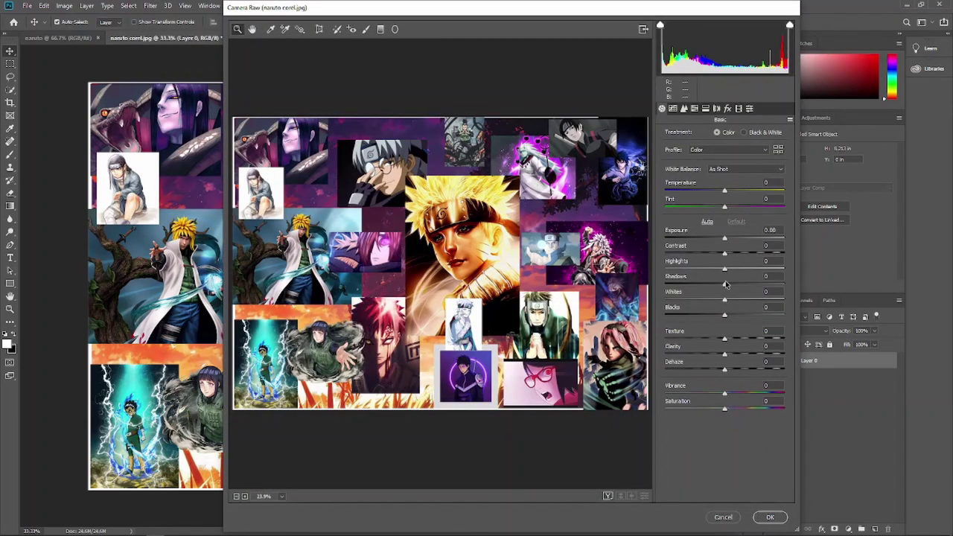
{"action": "left_click", "coordinate": [790, 119]}
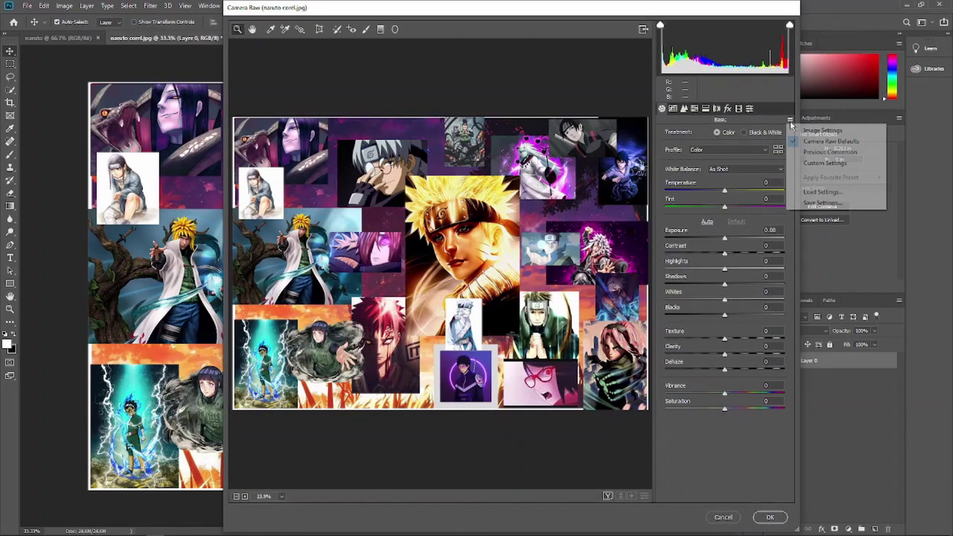
{"action": "left_click", "coordinate": [819, 191]}
{"action": "left_click", "coordinate": [450, 88]}
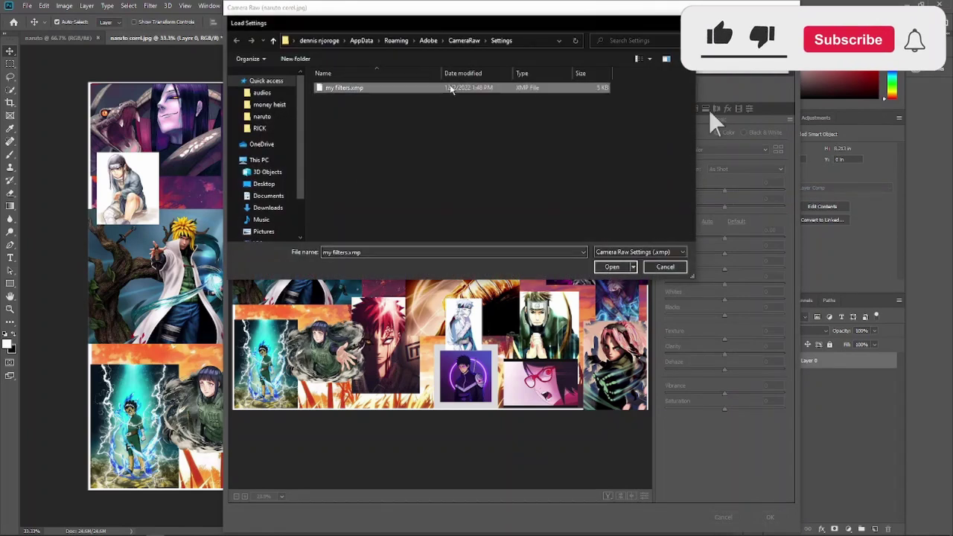
{"action": "left_click", "coordinate": [612, 267]}
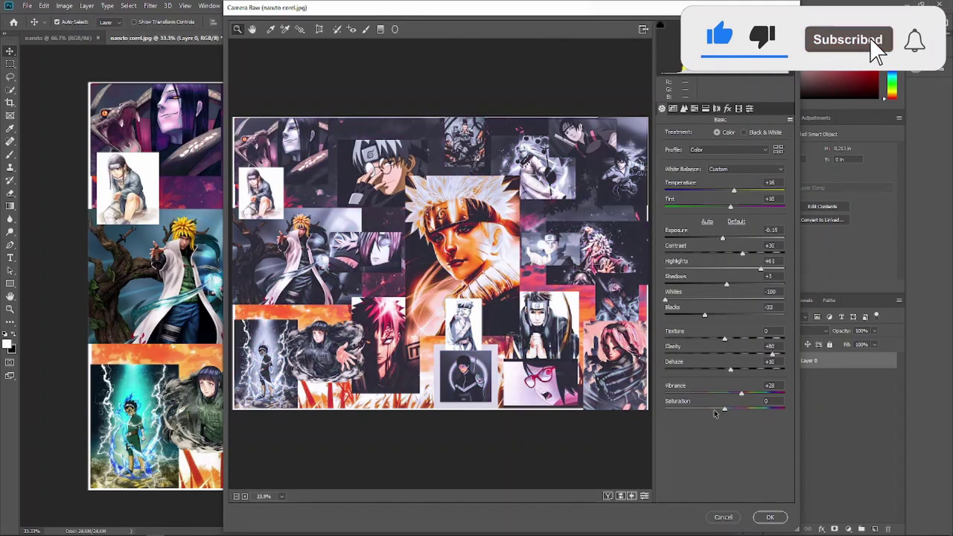
{"action": "left_click", "coordinate": [770, 517]}
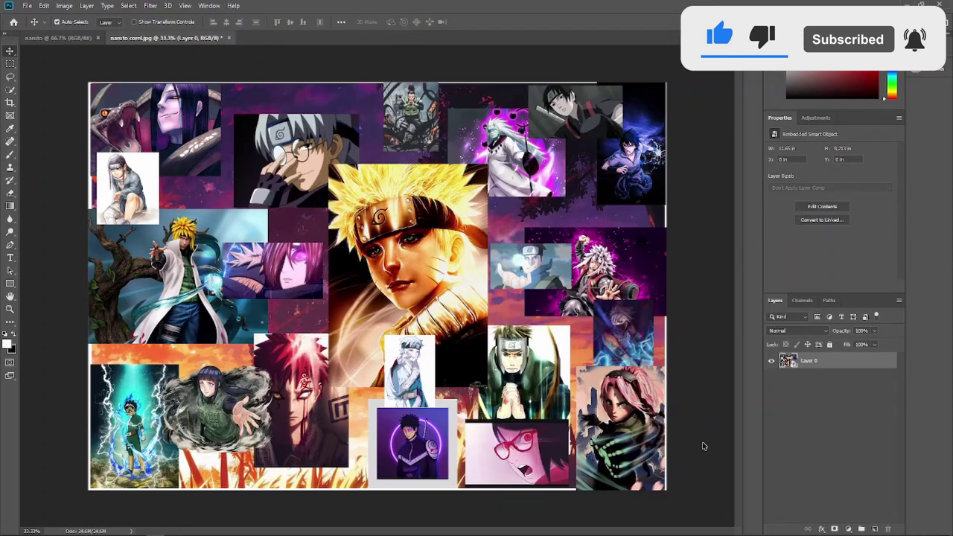